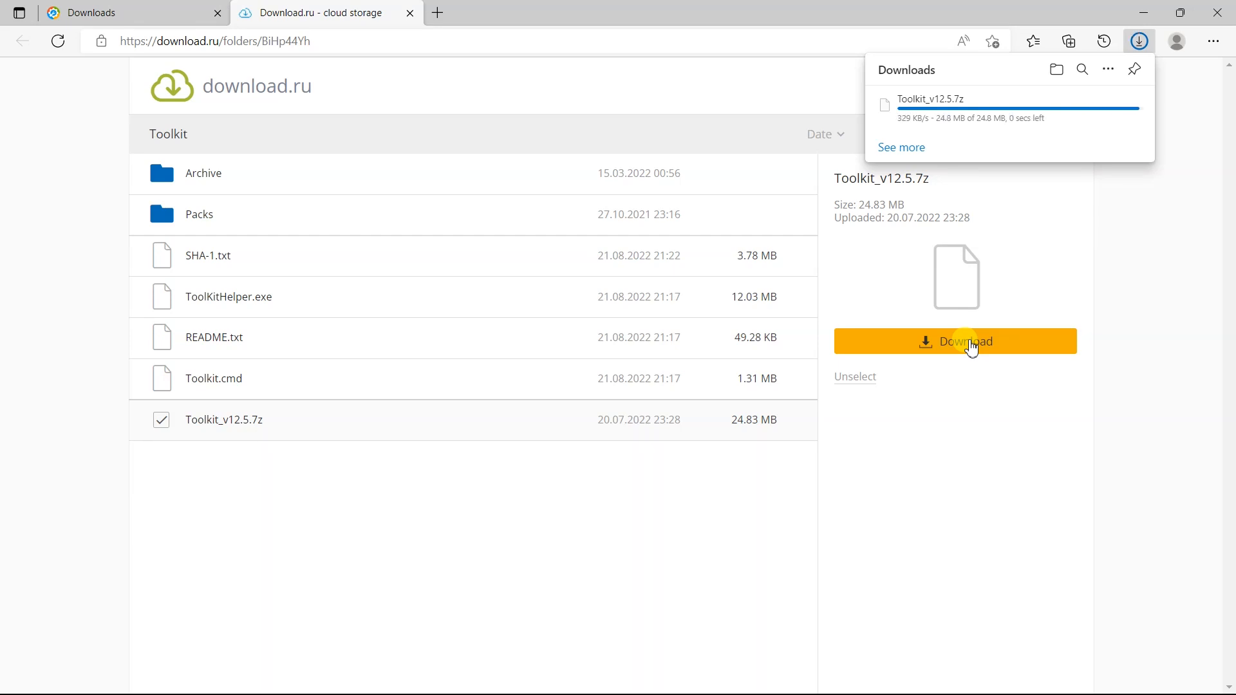
# - Open the downloaded Toolkit_v12.5.7z archive from its download folder and minimize the browser
pyautogui.click(1084, 106)
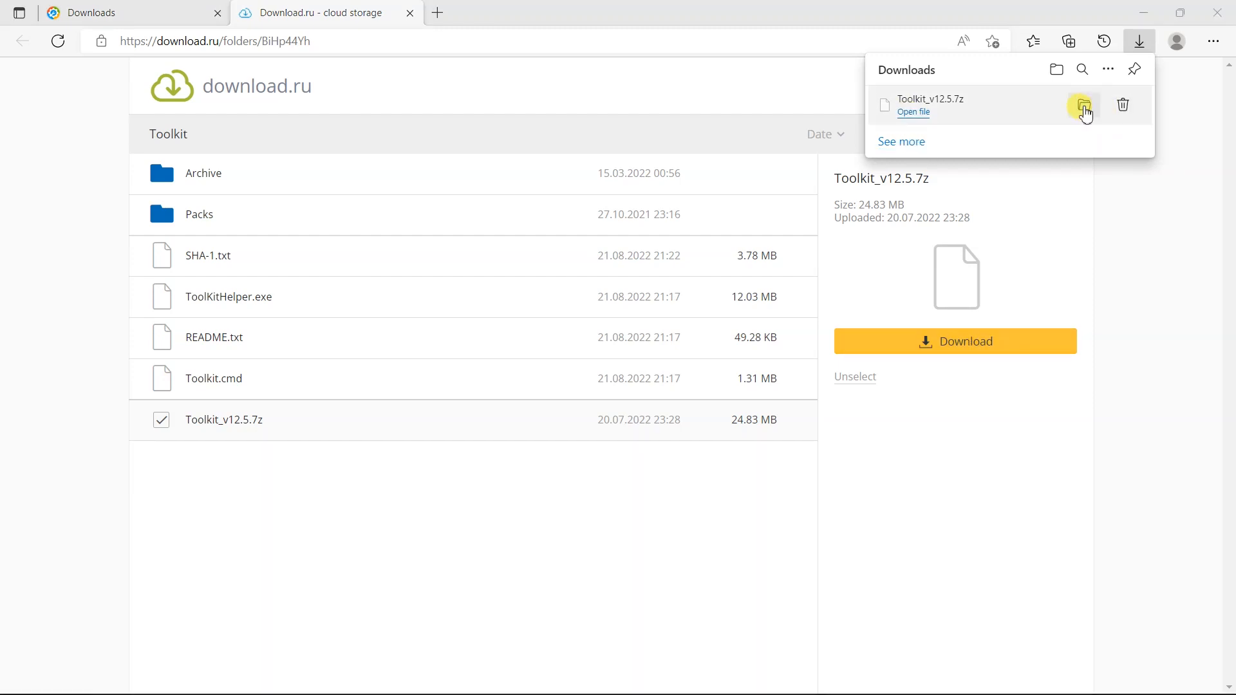
pyautogui.doubleClick(358, 235)
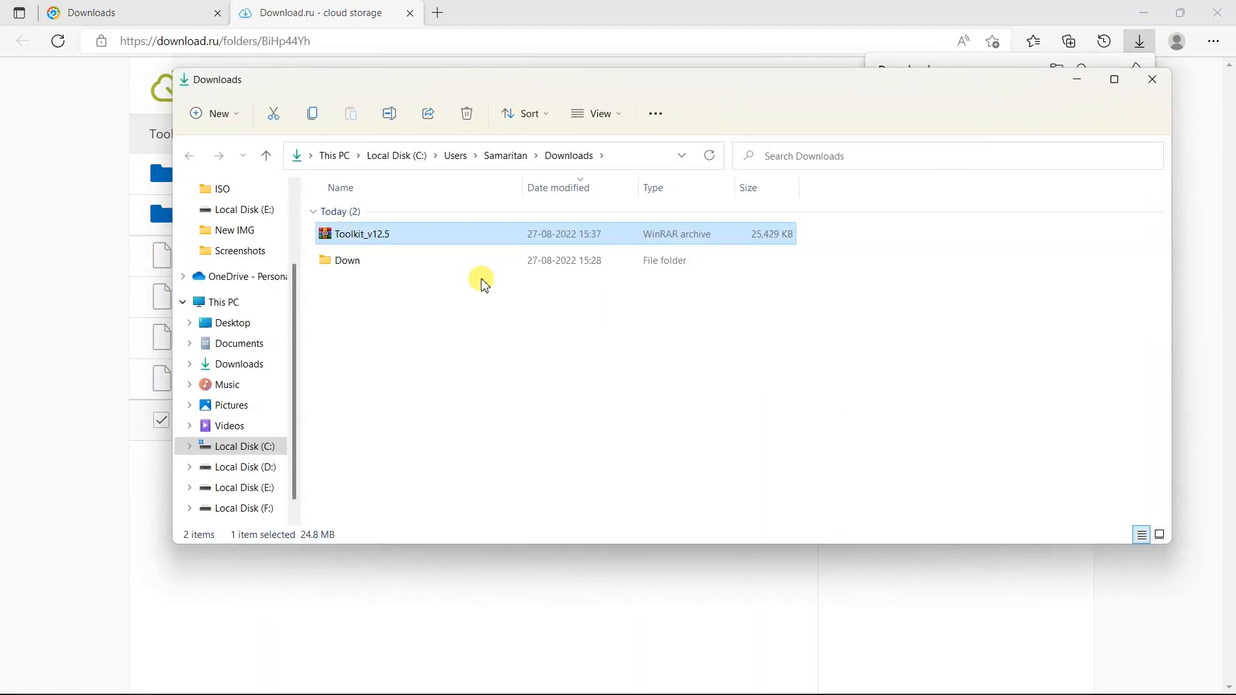
pyautogui.click(1139, 14)
pyautogui.moveTo(480, 32); pyautogui.dragTo(676, 48)
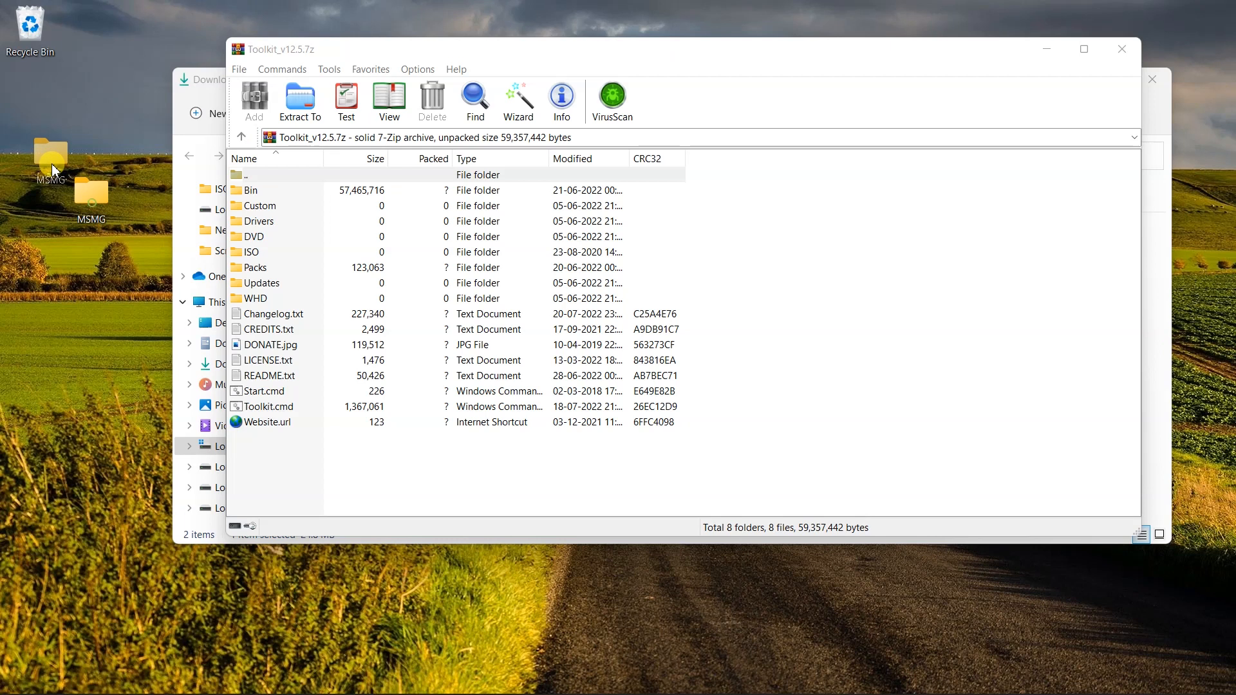
# - Extract all the contents of the Toolkit_v12.5.7z archive into the MSMG folder on the desktop
pyautogui.doubleClick(44, 180)
pyautogui.moveTo(521, 108); pyautogui.dragTo(383, 167)
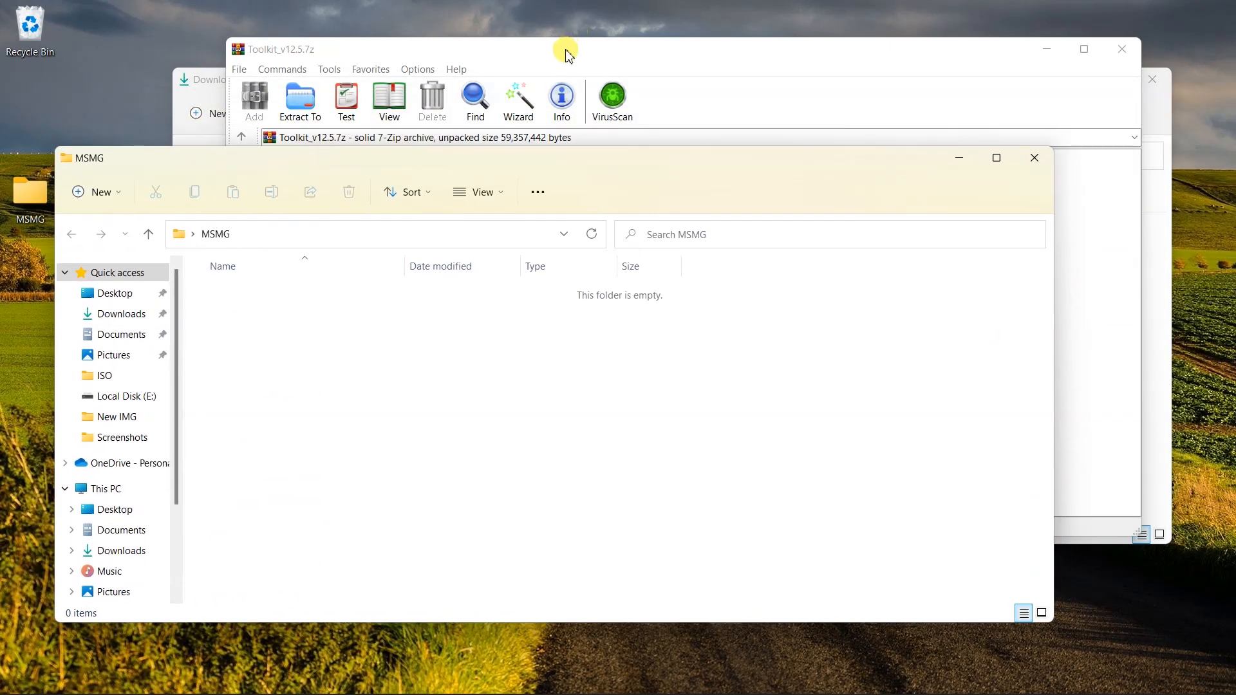
pyautogui.moveTo(568, 51); pyautogui.dragTo(643, 51)
pyautogui.moveTo(480, 451); pyautogui.dragTo(253, 373)
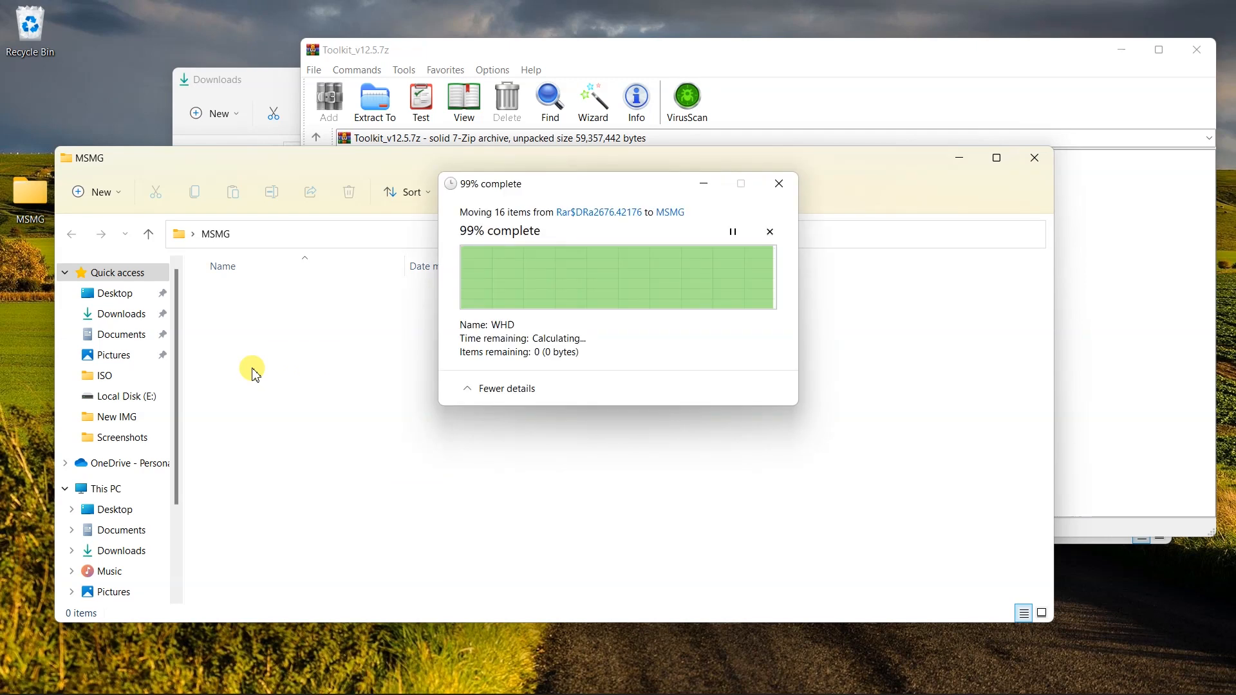
pyautogui.click(826, 406)
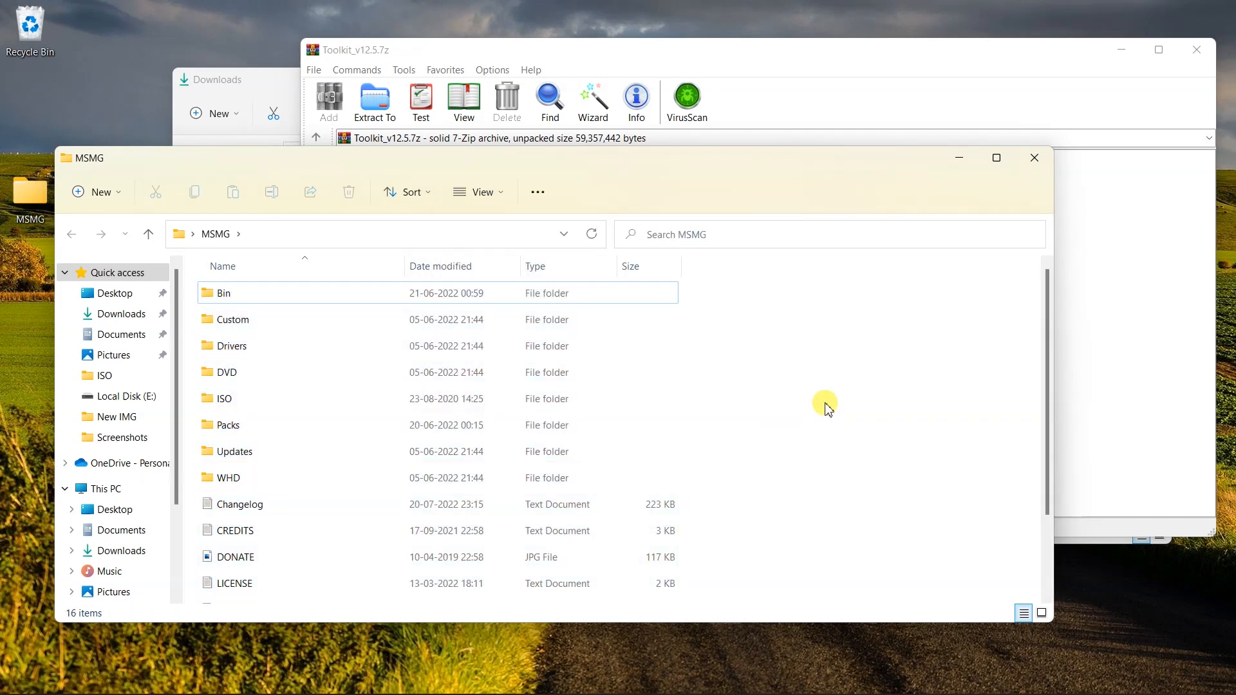
pyautogui.click(741, 52)
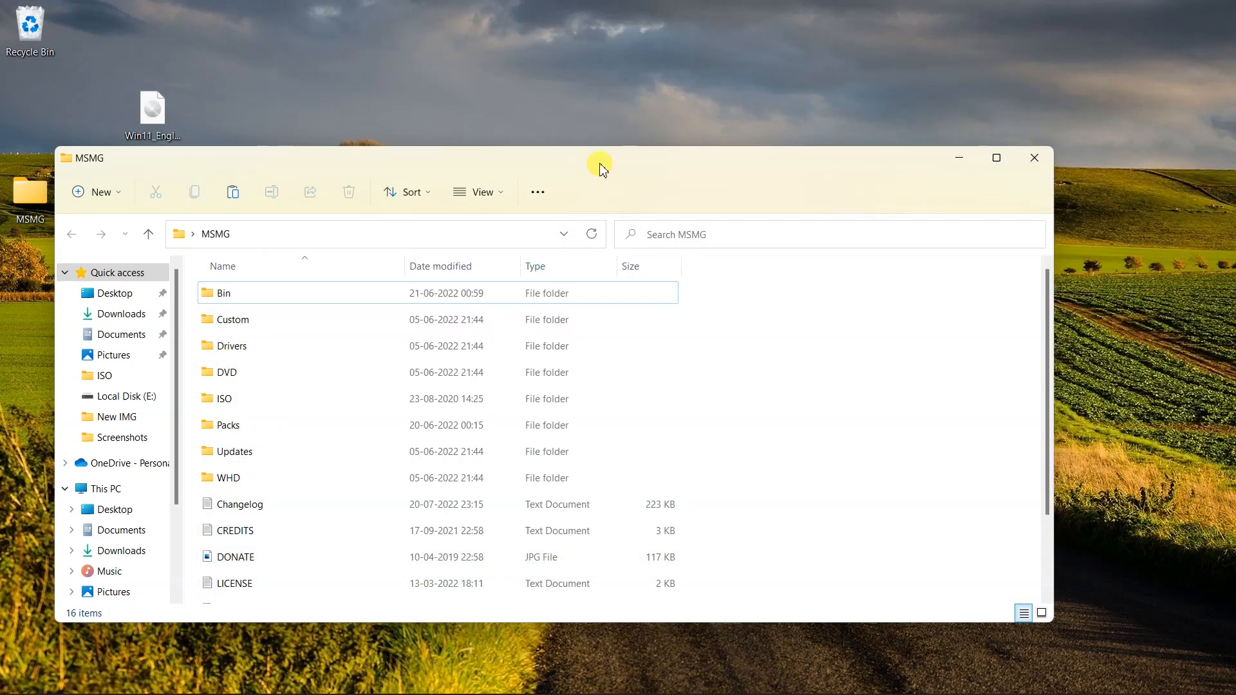
# - Move the Windows 11 disc image from the desktop into the ISO subfolder of the MSMG folder
pyautogui.moveTo(602, 168); pyautogui.dragTo(734, 145)
pyautogui.moveTo(153, 113); pyautogui.dragTo(32, 116)
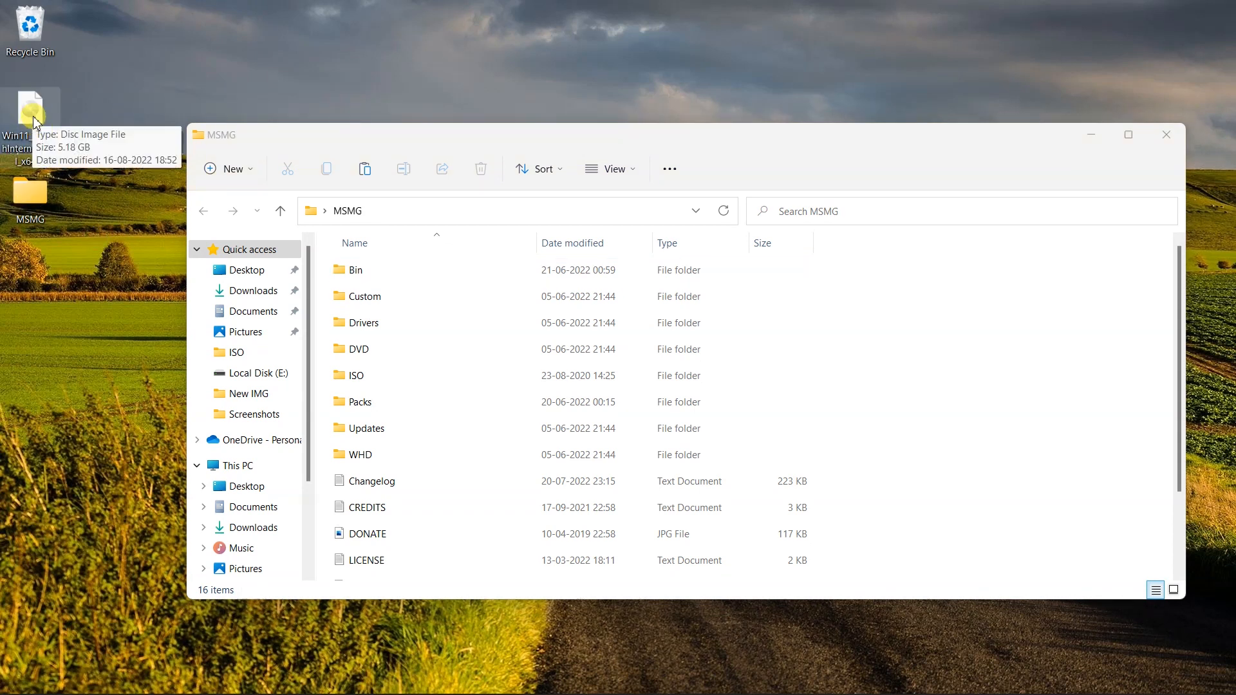
pyautogui.doubleClick(372, 378)
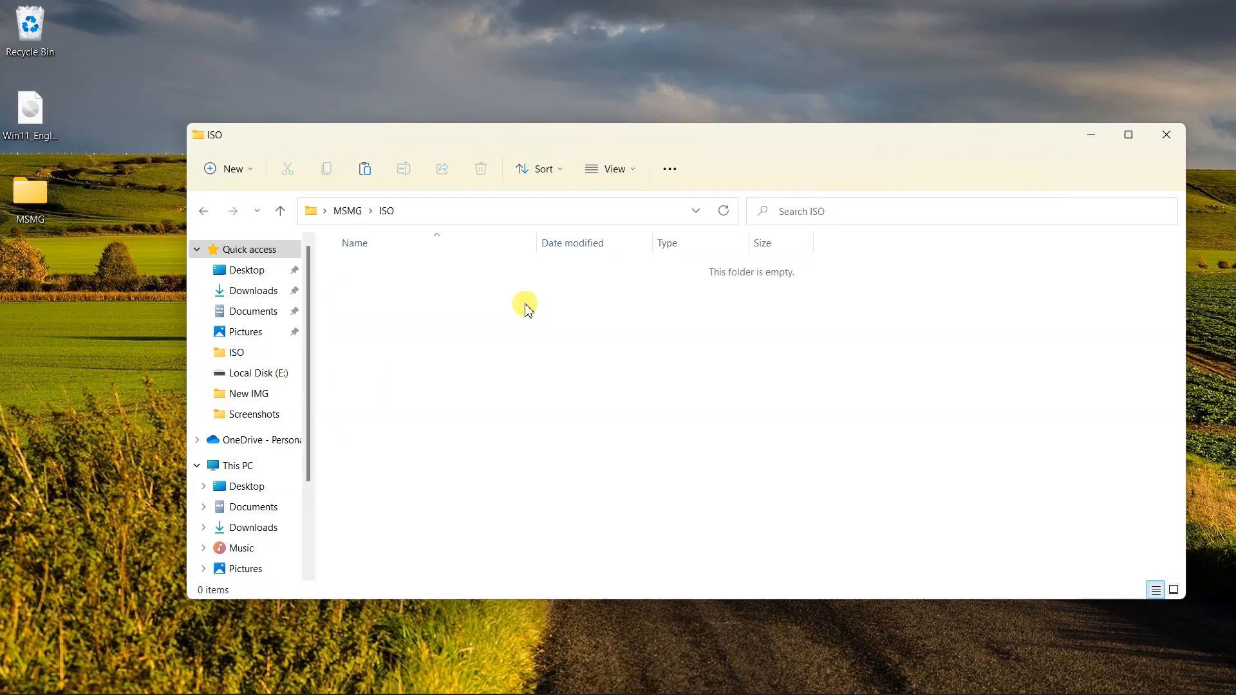
pyautogui.moveTo(25, 123); pyautogui.dragTo(610, 395)
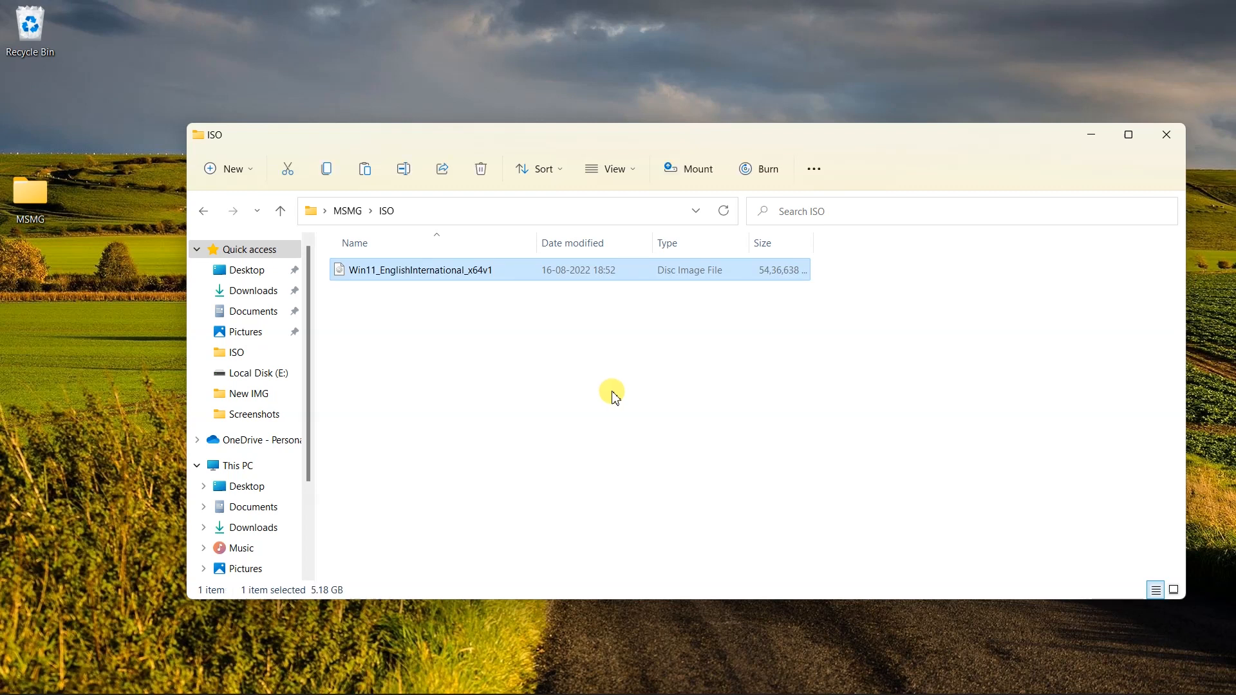
# - Return to the MSMG folder and run the Start script as administrator
pyautogui.moveTo(608, 141); pyautogui.dragTo(571, 102)
pyautogui.click(242, 171)
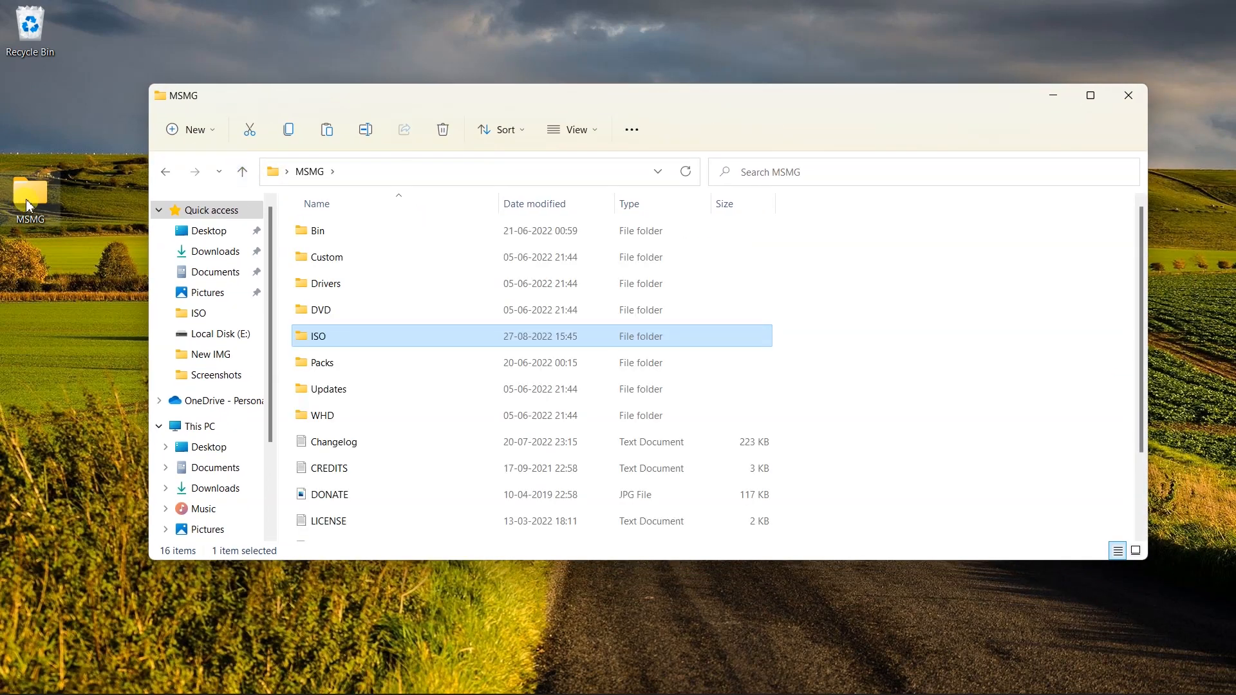
pyautogui.moveTo(25, 200); pyautogui.dragTo(25, 119)
pyautogui.scroll(-2, 393, 425)
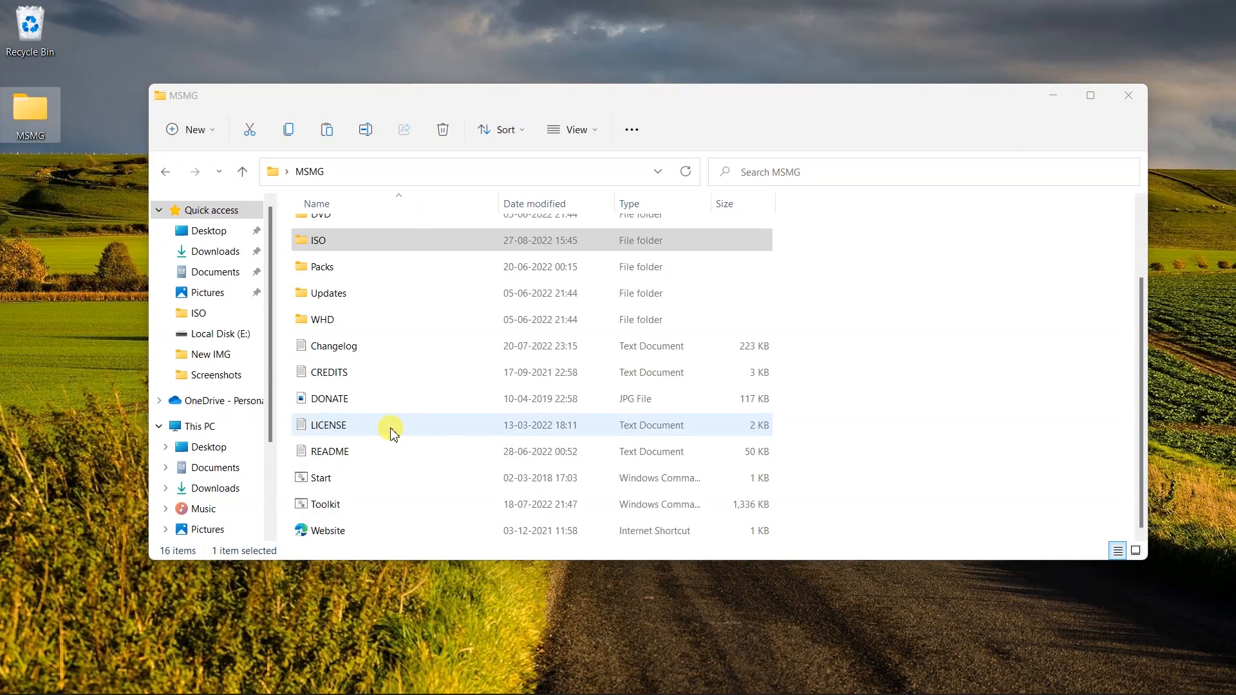
pyautogui.click(321, 480)
pyautogui.rightClick(322, 481)
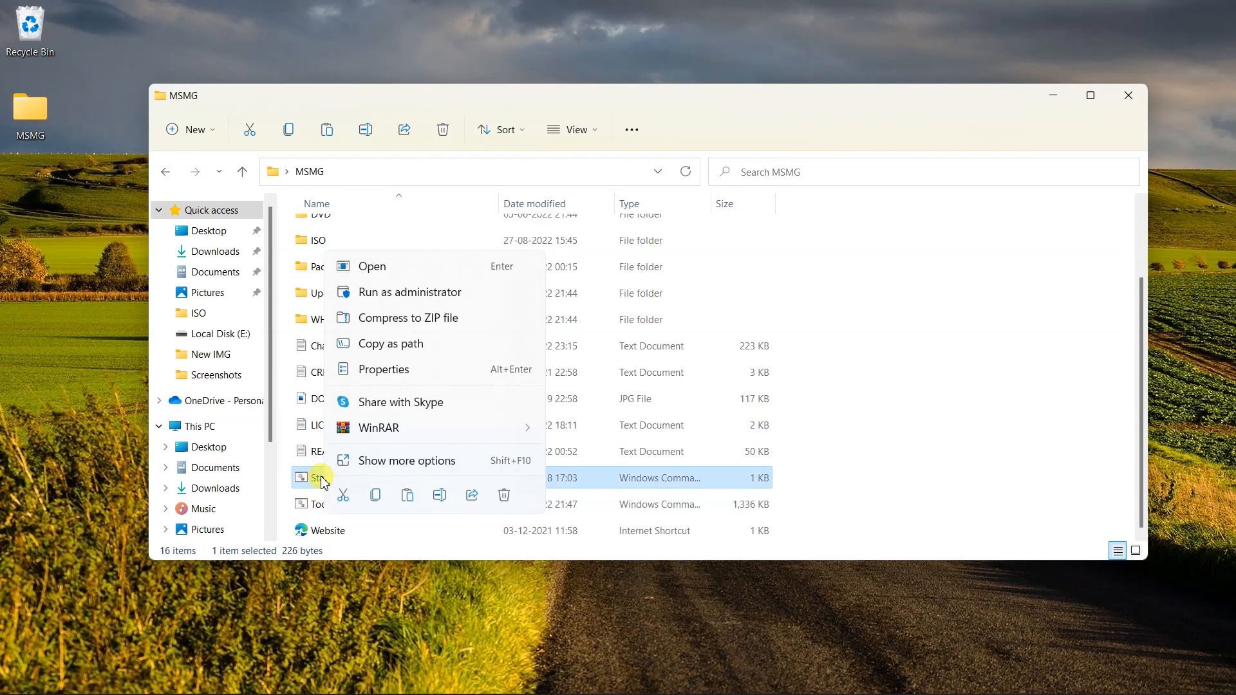
pyautogui.click(406, 293)
pyautogui.click(541, 462)
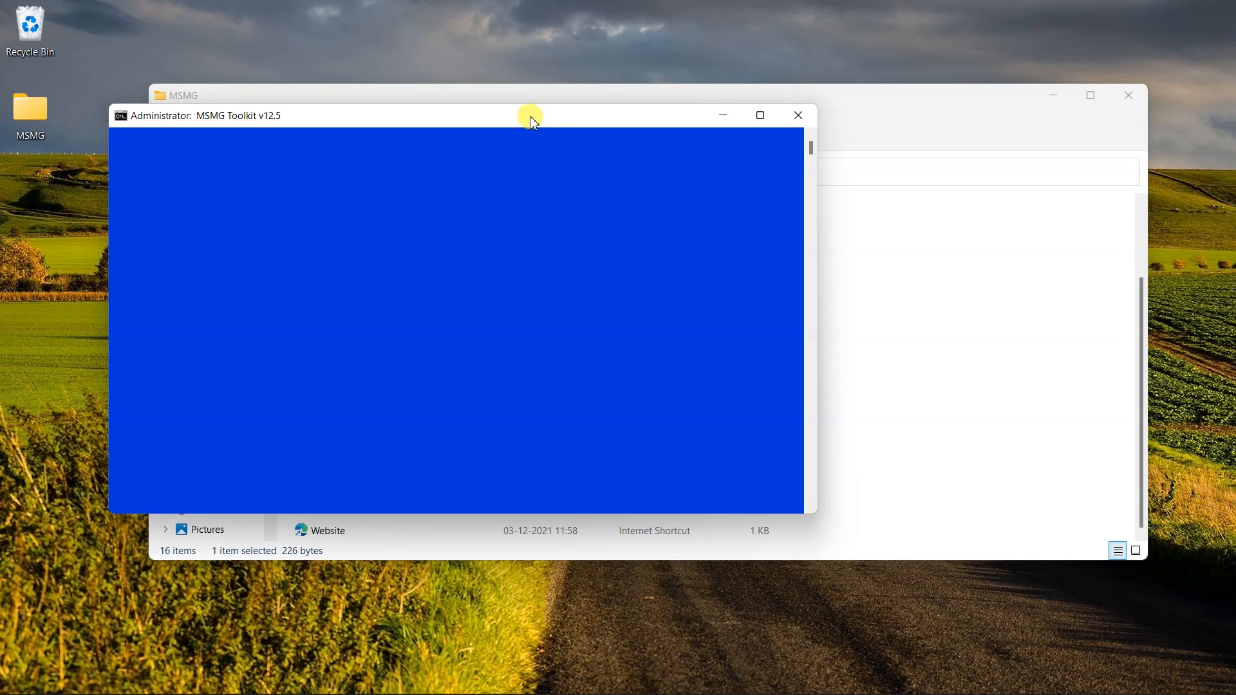
# - Enlarge the MSMG Toolkit window, accept the EULA and continue to the main menu
pyautogui.moveTo(814, 472); pyautogui.dragTo(1005, 621)
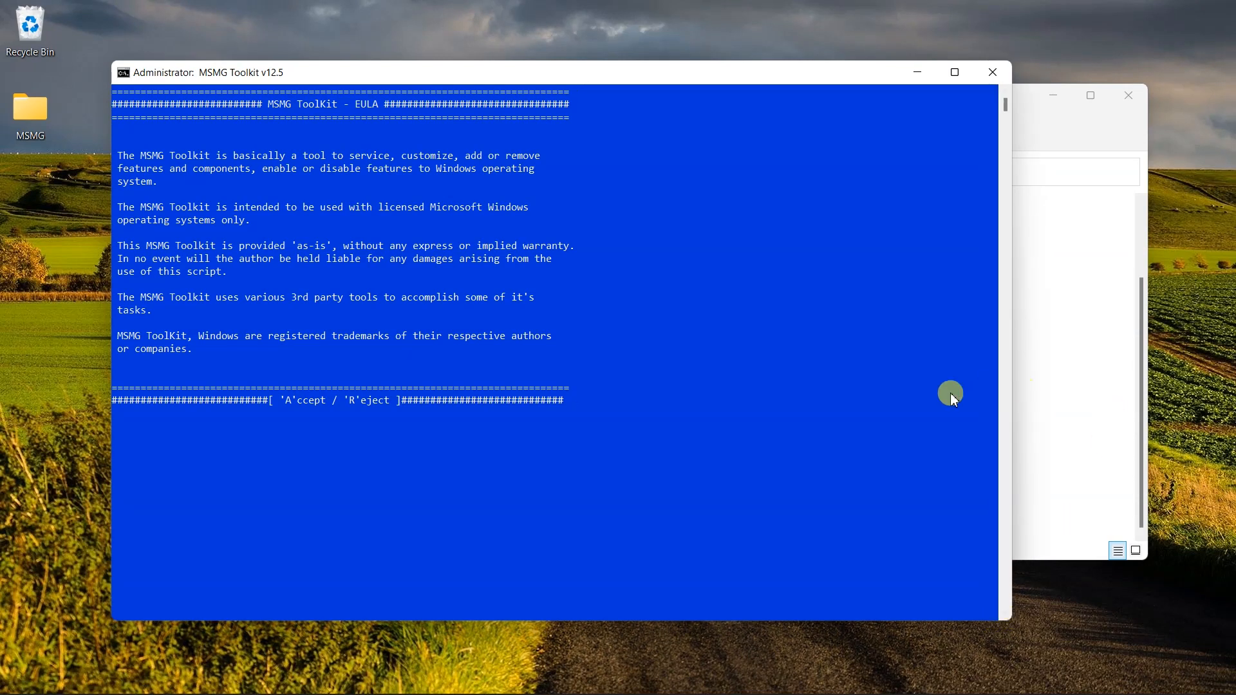
pyautogui.click(288, 407)
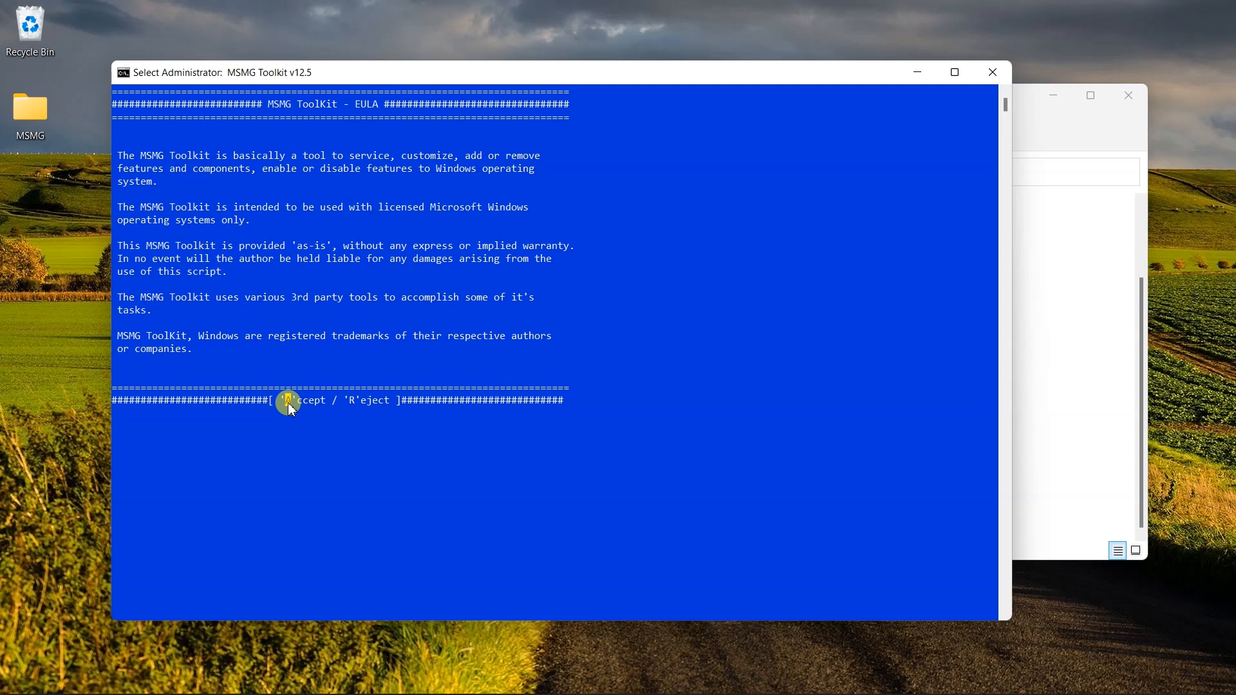
pyautogui.press('a')
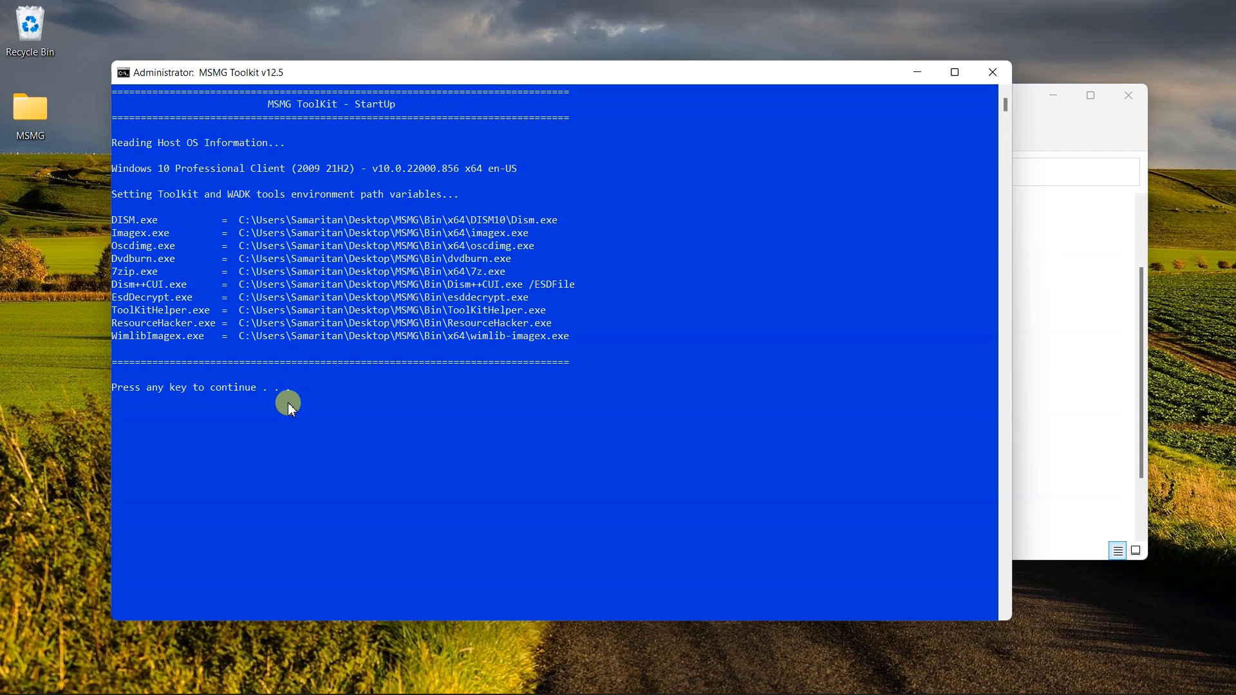
pyautogui.press('Return')
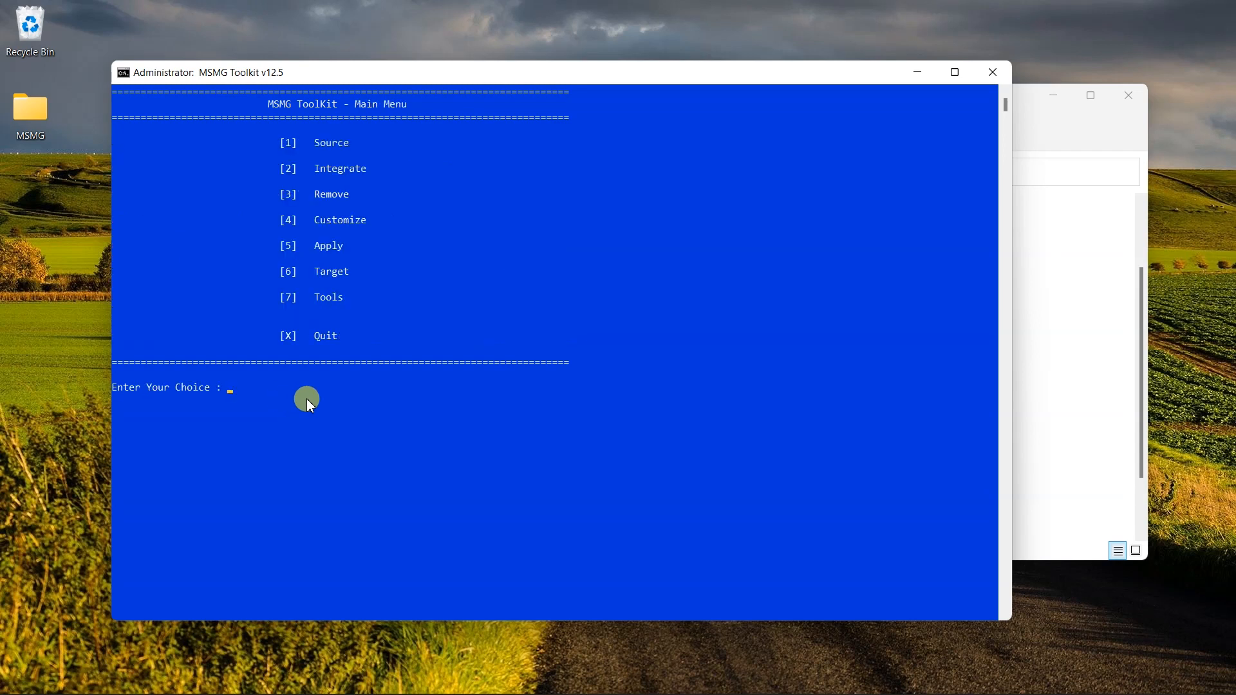
# - Open the toolkit's Source menu and choose option 3, Extract Source from DVD ISO Image
pyautogui.moveTo(359, 335); pyautogui.dragTo(389, 149)
pyautogui.click(387, 427)
pyautogui.click(231, 392)
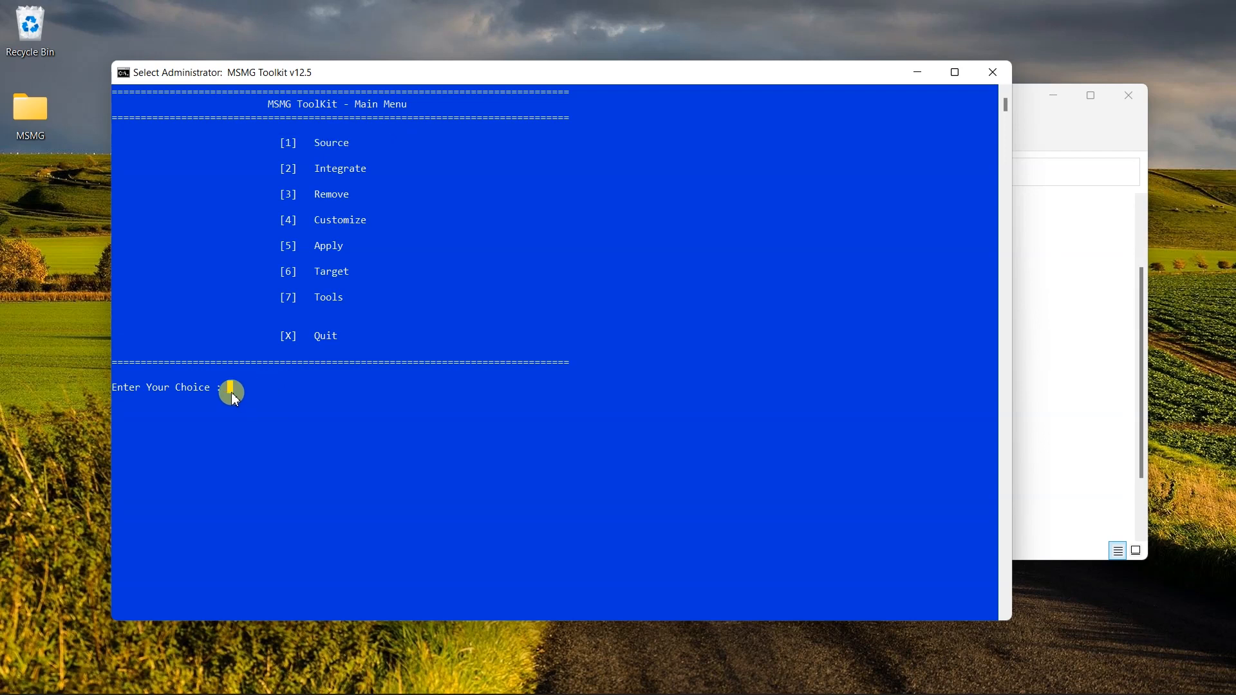
pyautogui.write('1')
pyautogui.press('Return')
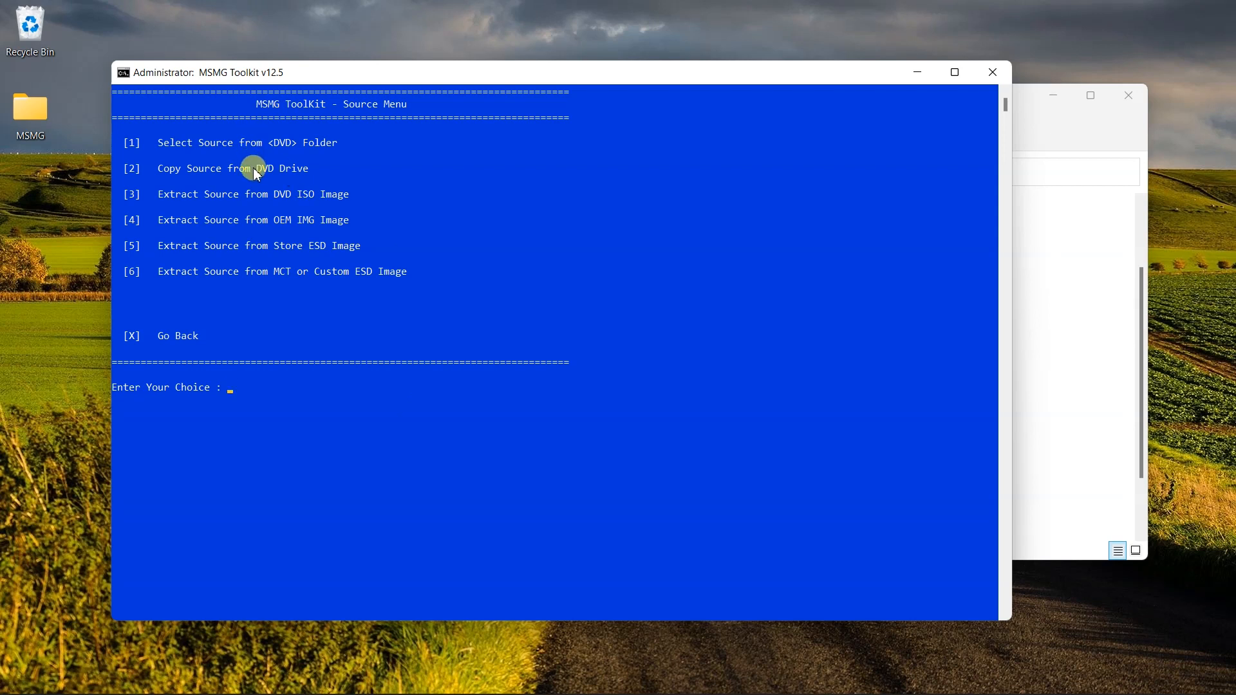
pyautogui.moveTo(291, 196); pyautogui.dragTo(372, 196)
pyautogui.click(230, 389)
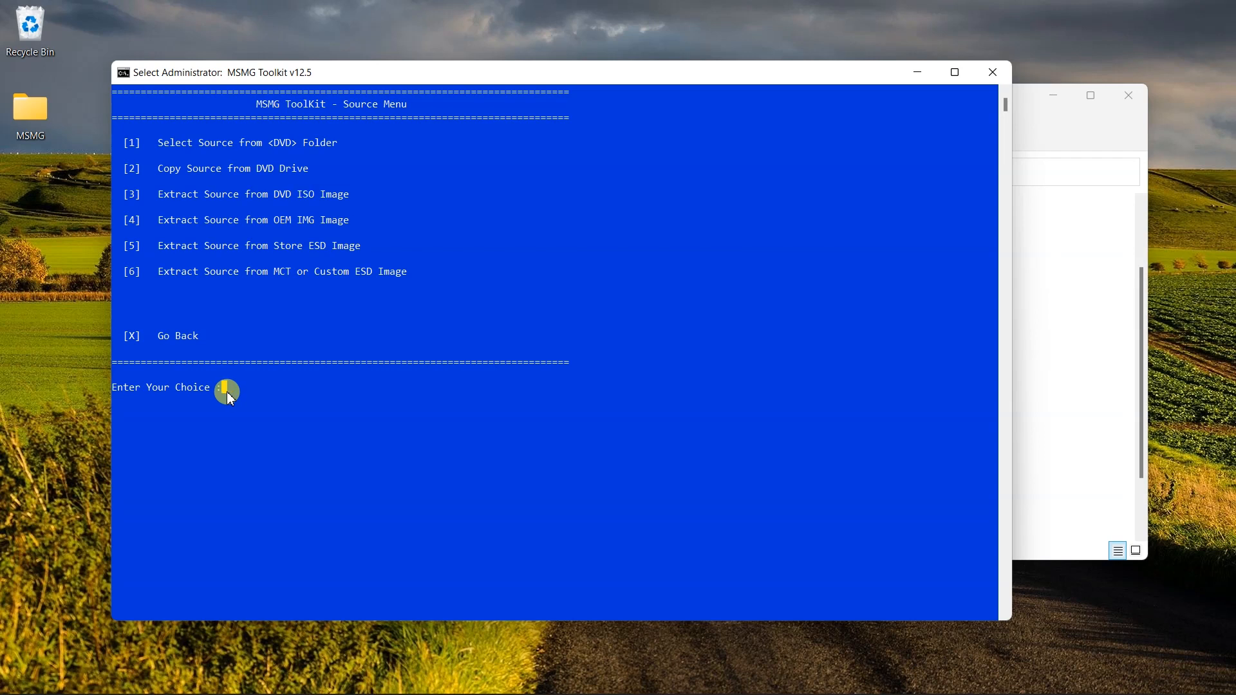
pyautogui.press('3')
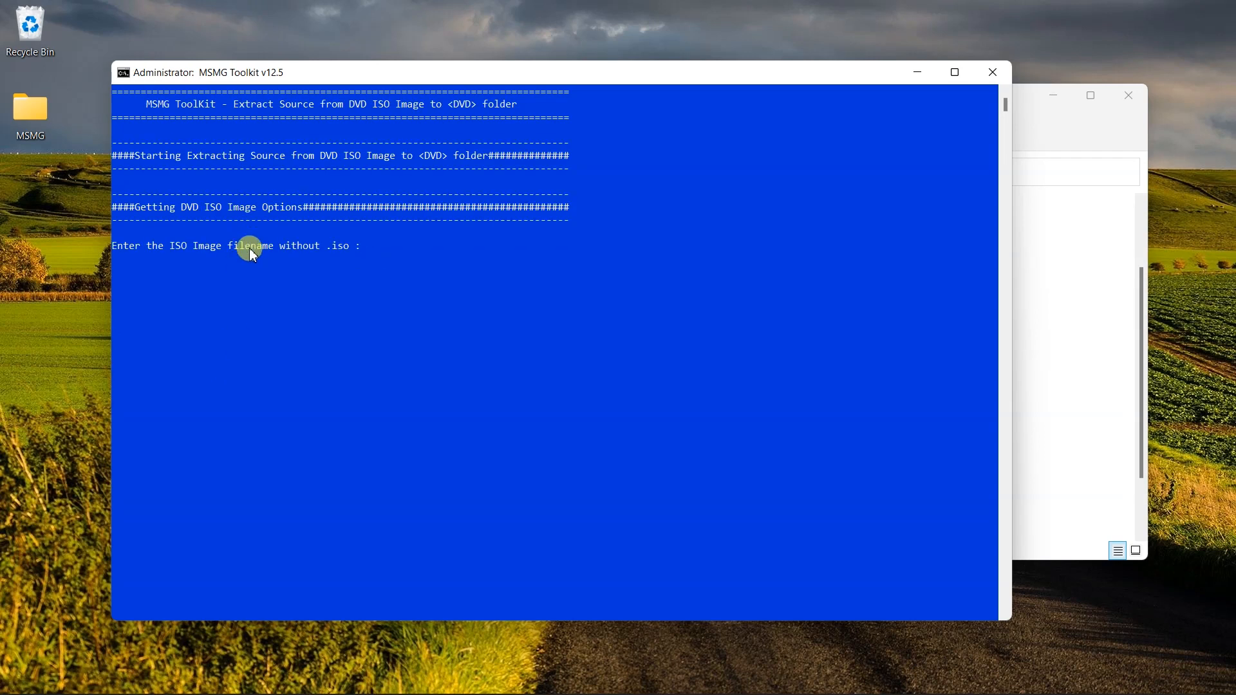
# - Copy the file name of the Windows 11 disc image in the MSMG folder's ISO subfolder
pyautogui.click(1096, 404)
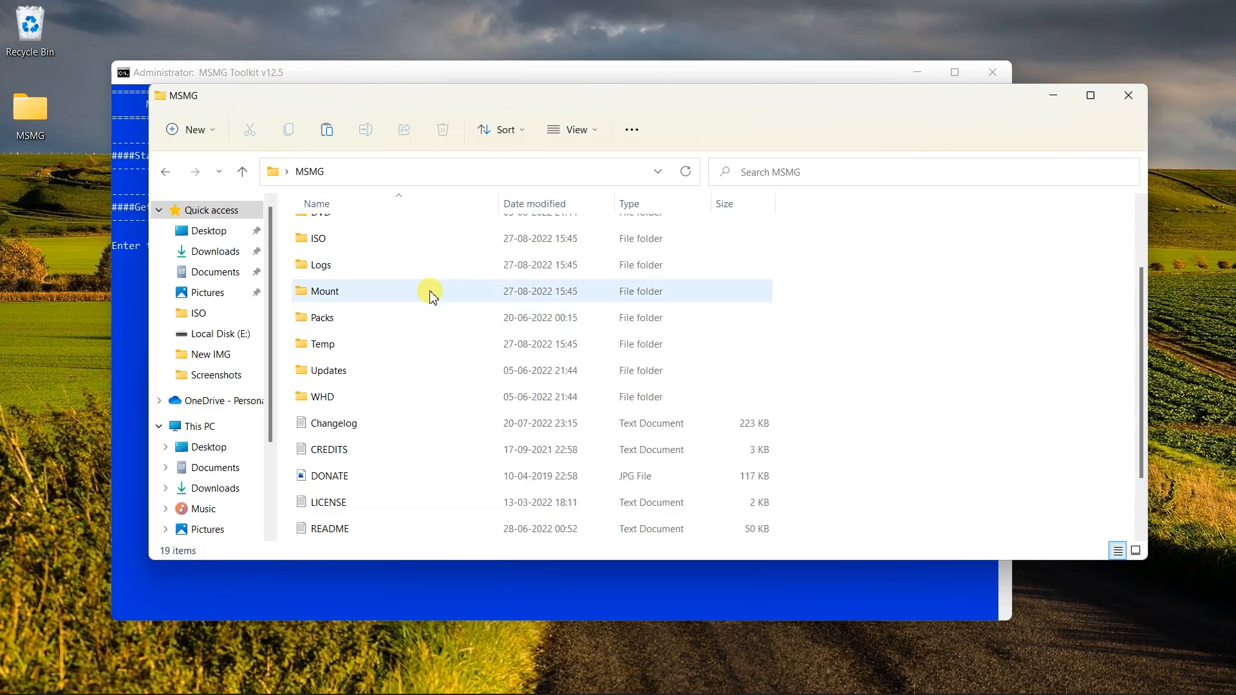
pyautogui.click(361, 239)
pyautogui.doubleClick(362, 242)
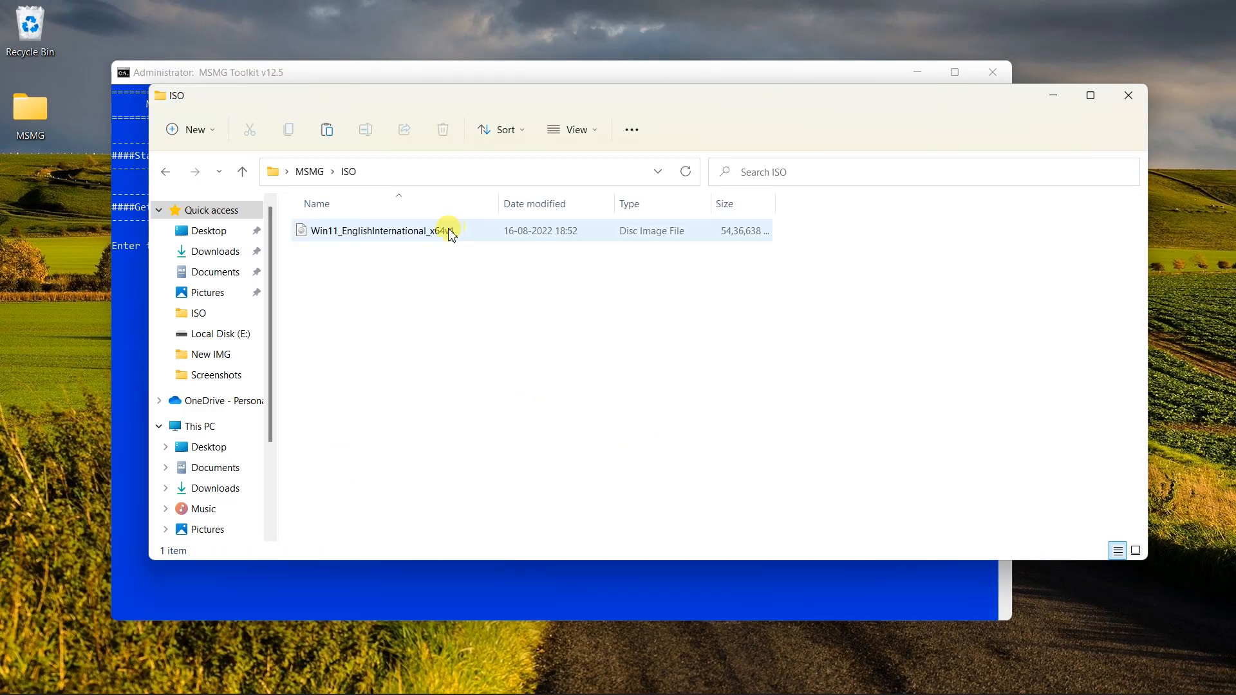
pyautogui.click(414, 232)
pyautogui.click(414, 232)
pyautogui.rightClick(414, 235)
pyautogui.click(434, 279)
# - Enter Win11_EnglishInternational_x64v1 as the ISO image filename in the toolkit and start the extraction
pyautogui.click(359, 84)
pyautogui.click(368, 249)
pyautogui.hotkey('ctrl', 'v')
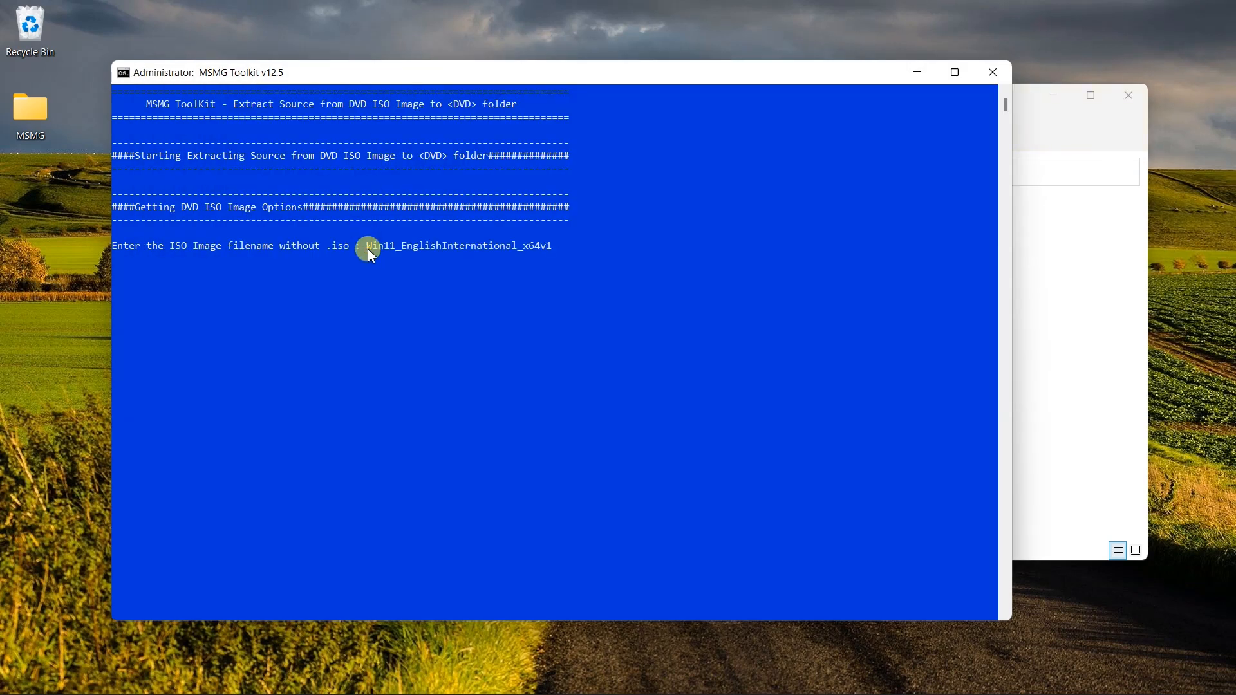
pyautogui.press('Return')
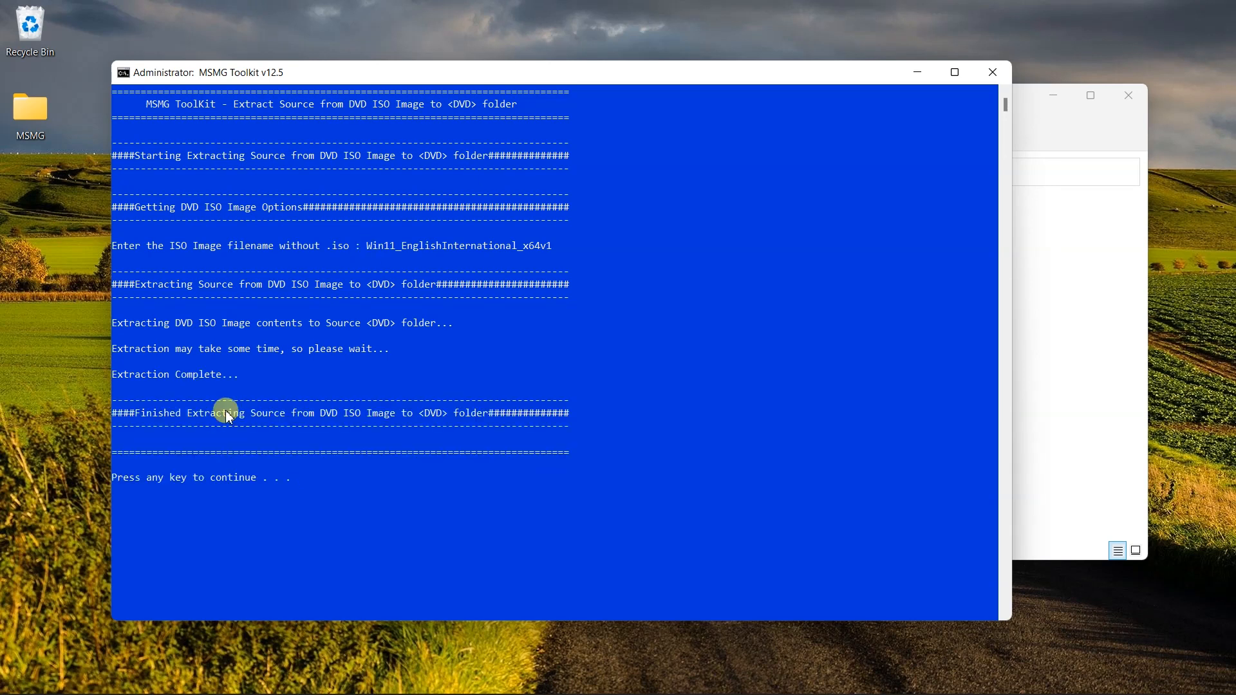
# - Check the extracted source files in the MSMG folder's DVD subfolder, then minimize the folder window
pyautogui.moveTo(224, 380); pyautogui.dragTo(110, 376)
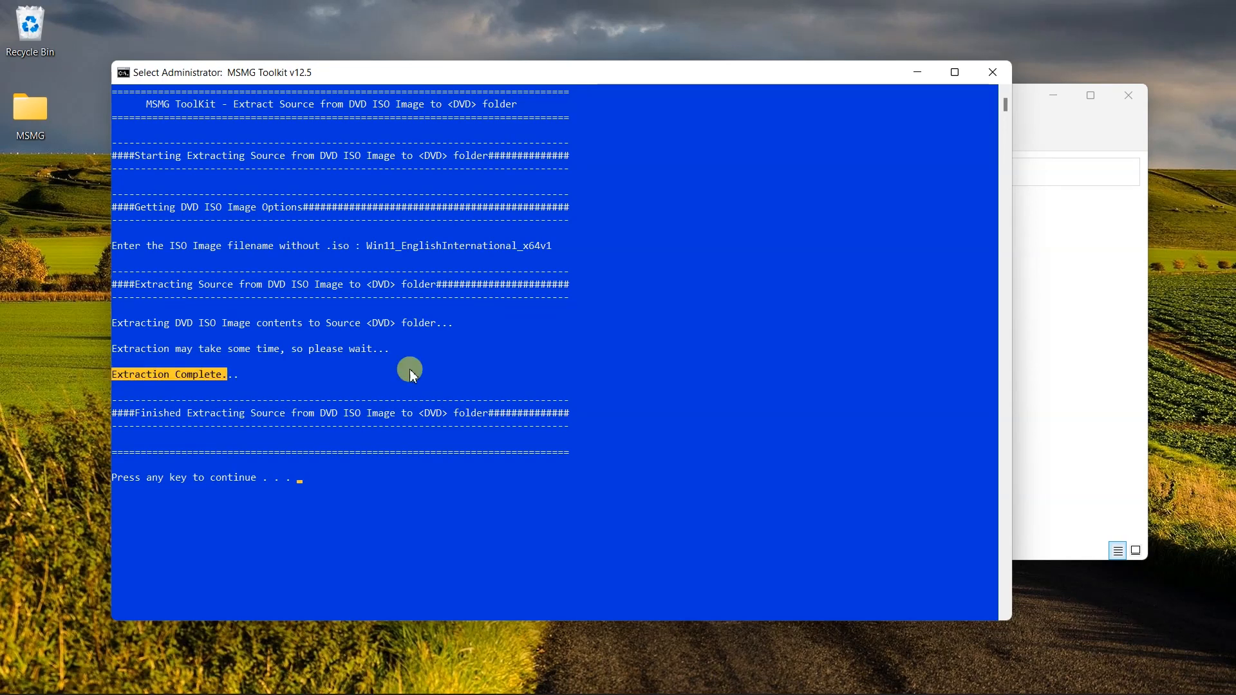
pyautogui.click(1098, 415)
pyautogui.click(242, 172)
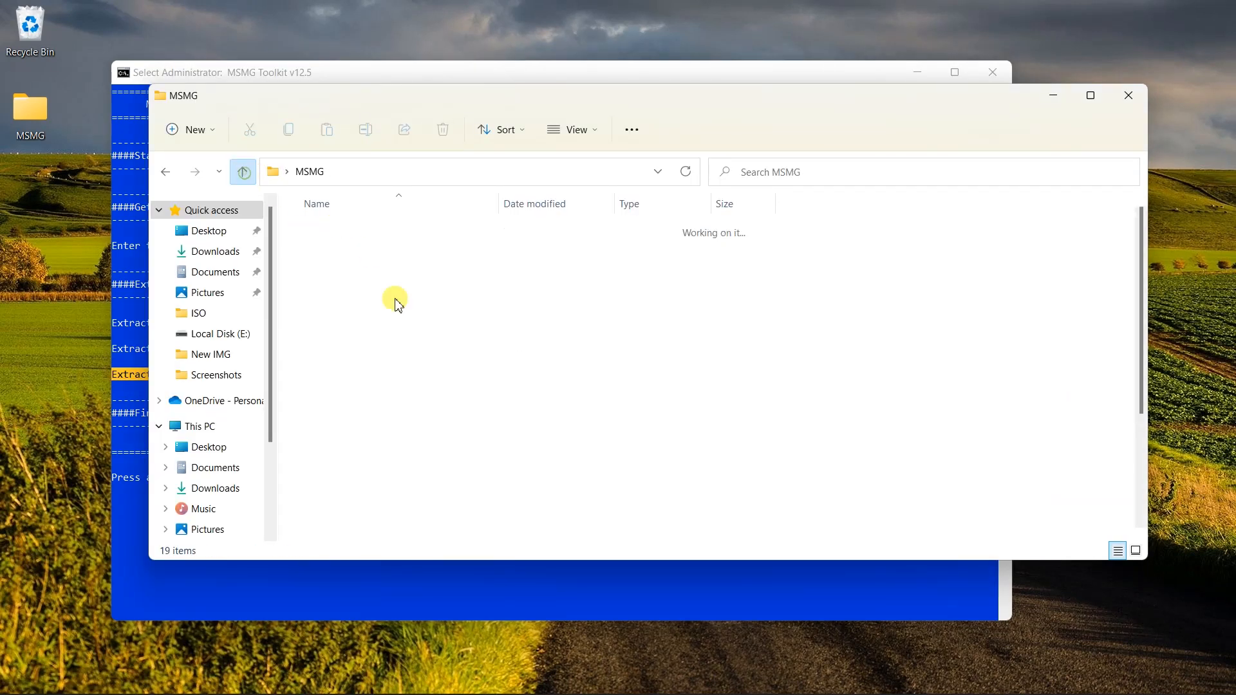
pyautogui.doubleClick(319, 310)
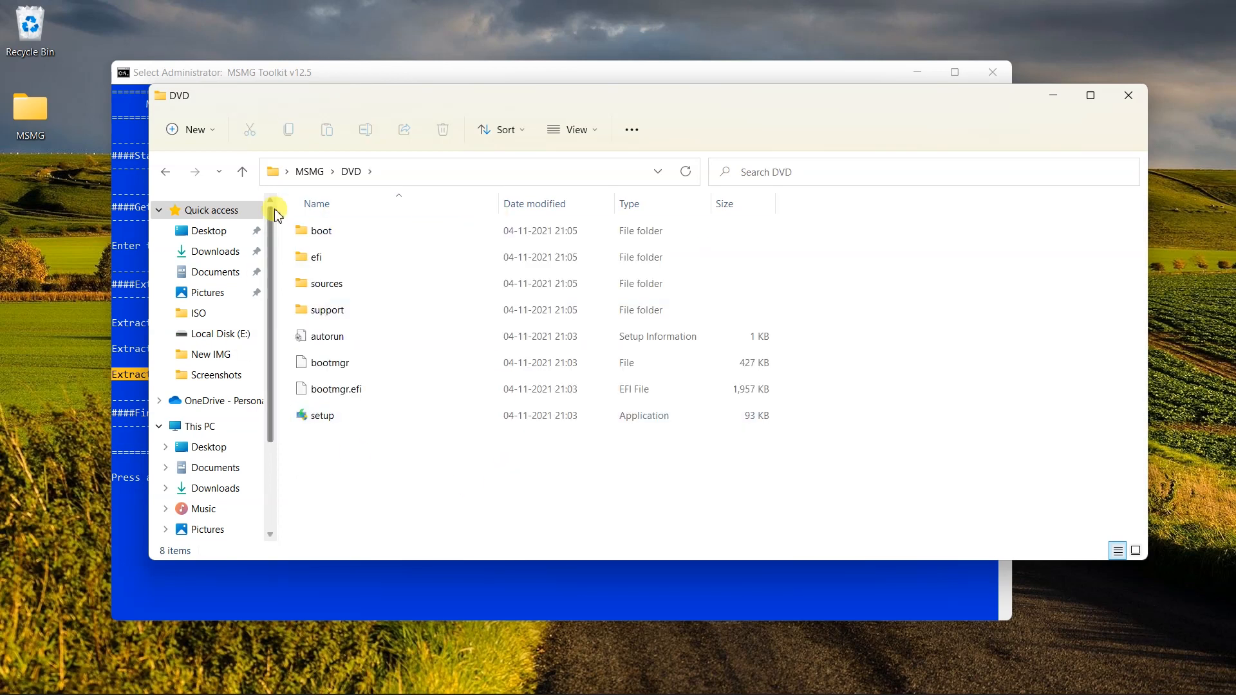
pyautogui.moveTo(298, 440); pyautogui.dragTo(641, 168)
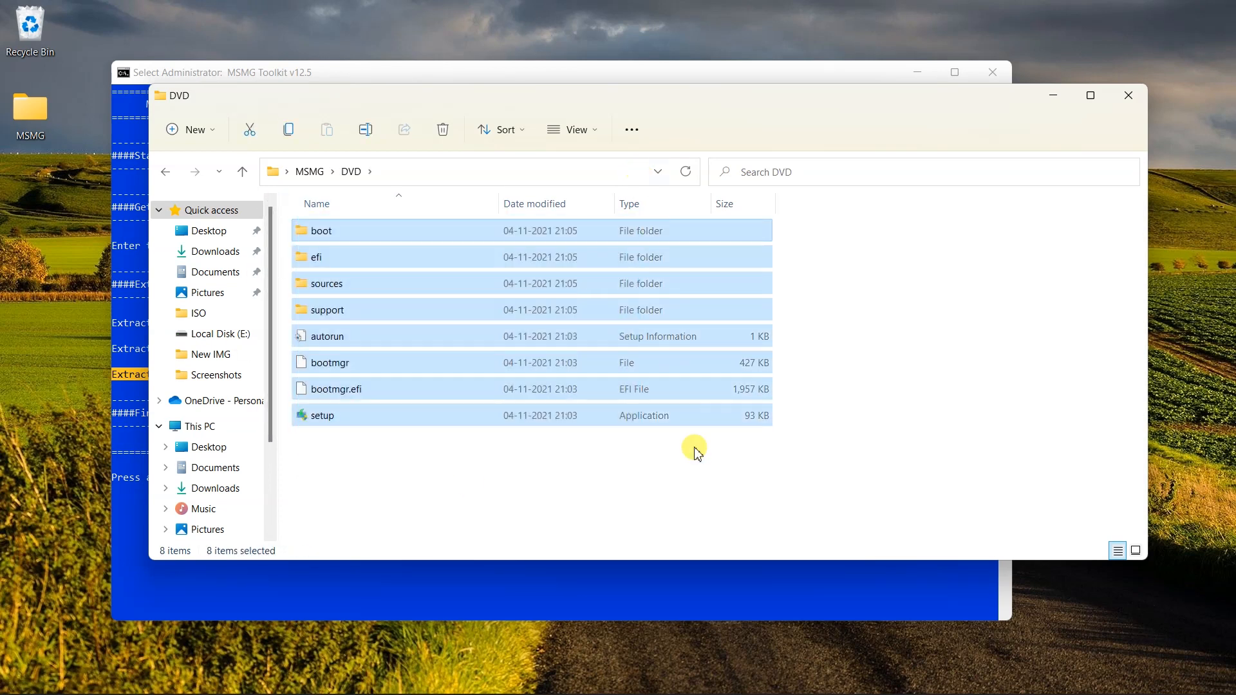
pyautogui.click(552, 458)
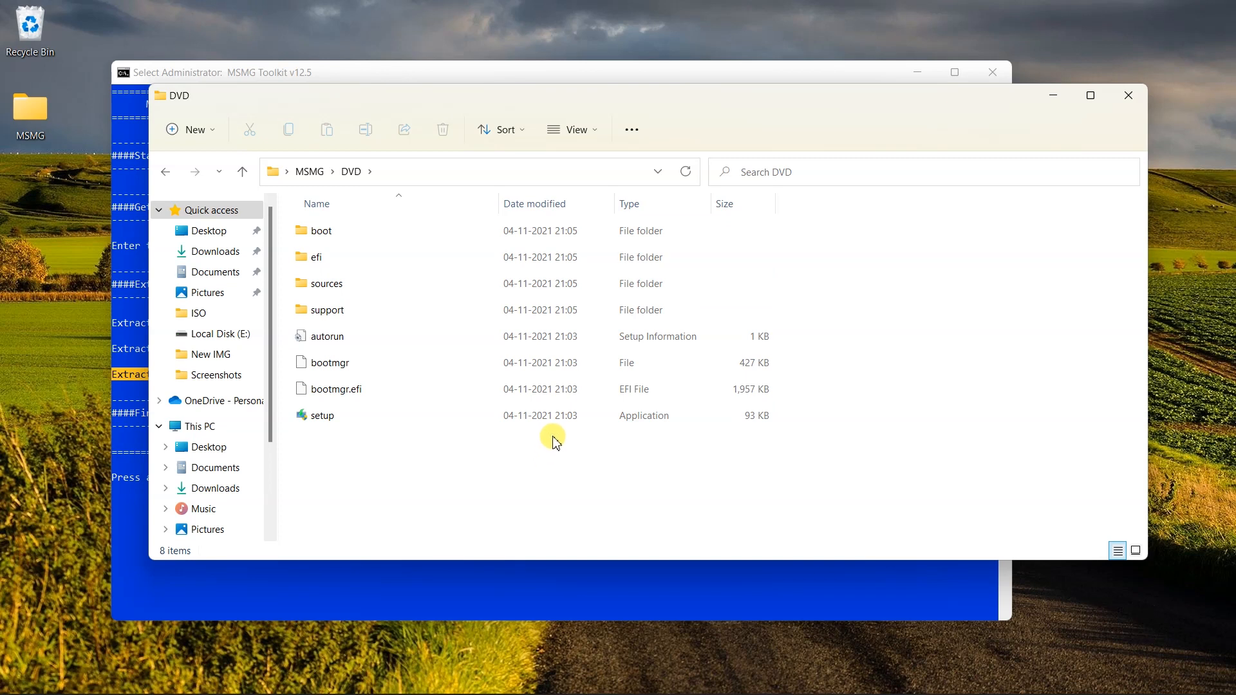
pyautogui.click(242, 171)
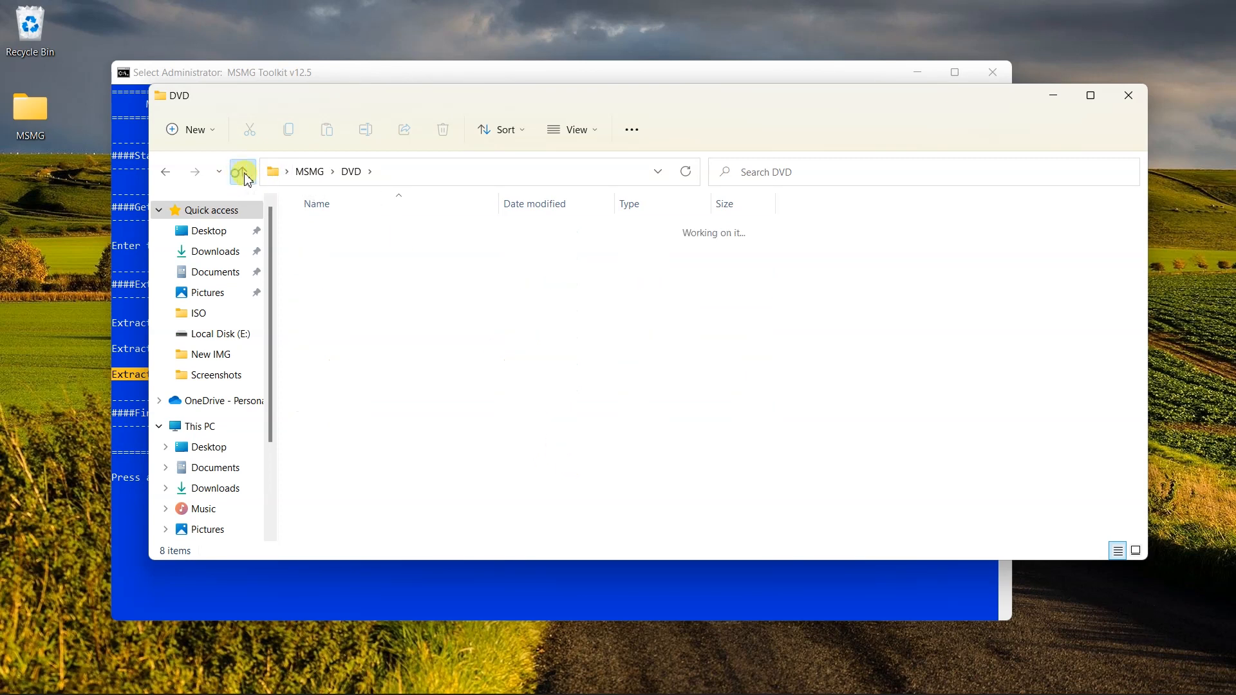
pyautogui.click(1053, 100)
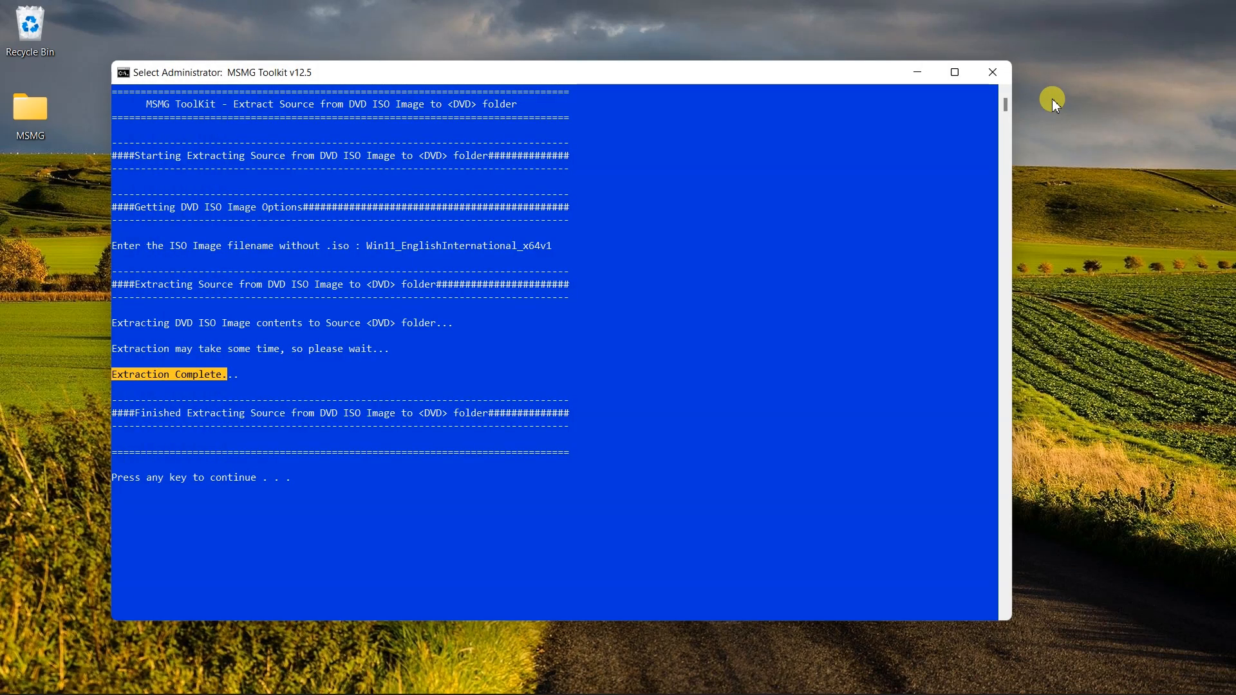
# - Return to the main menu, open Source (option 1) and choose option 1, Select Source from <DVD> Folder
pyautogui.press('Return')
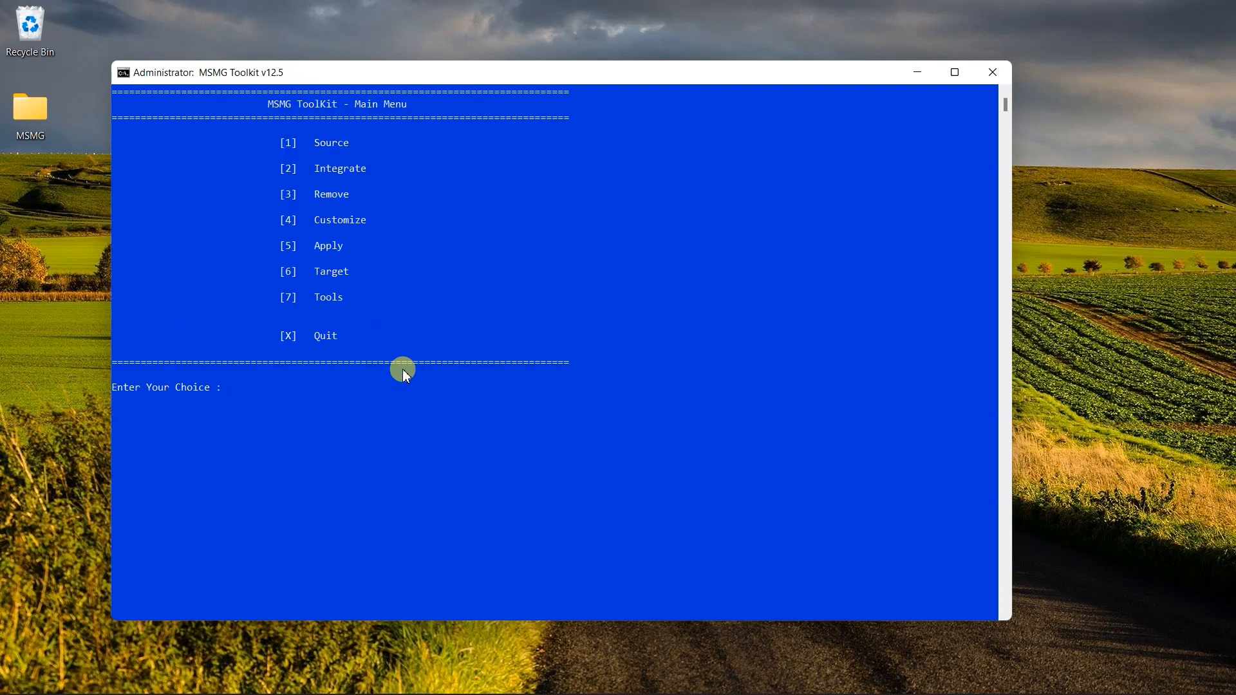
pyautogui.moveTo(279, 142); pyautogui.dragTo(371, 145)
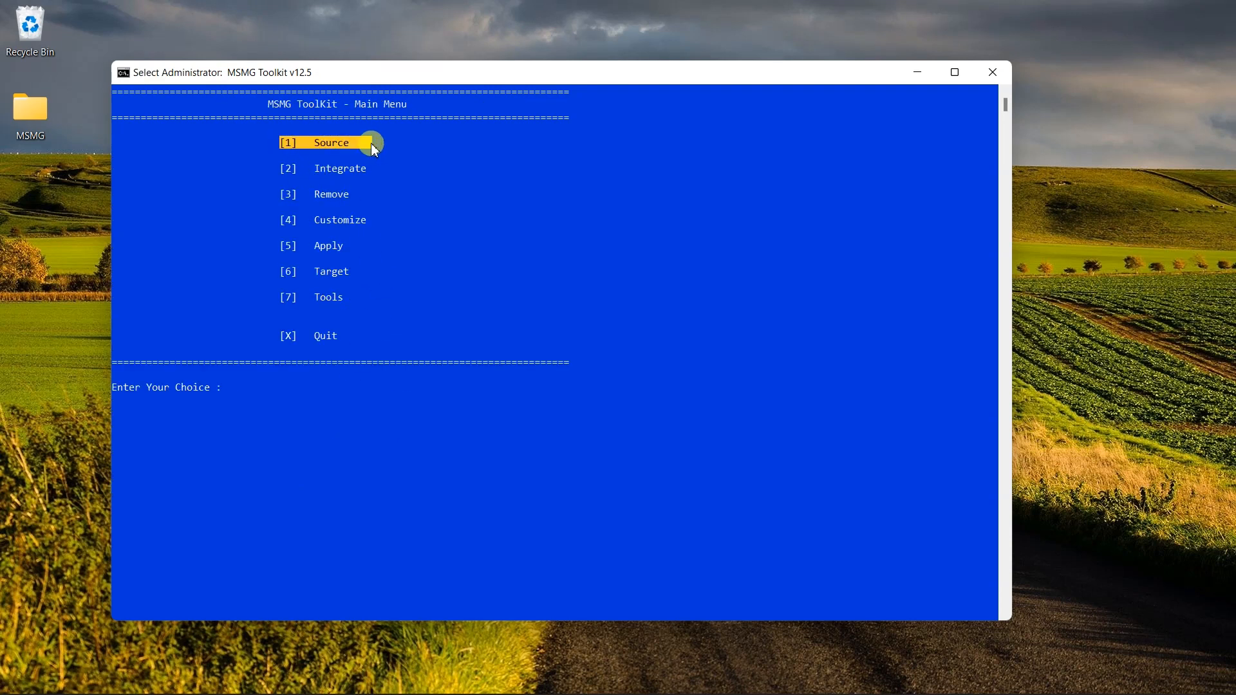
pyautogui.click(231, 386)
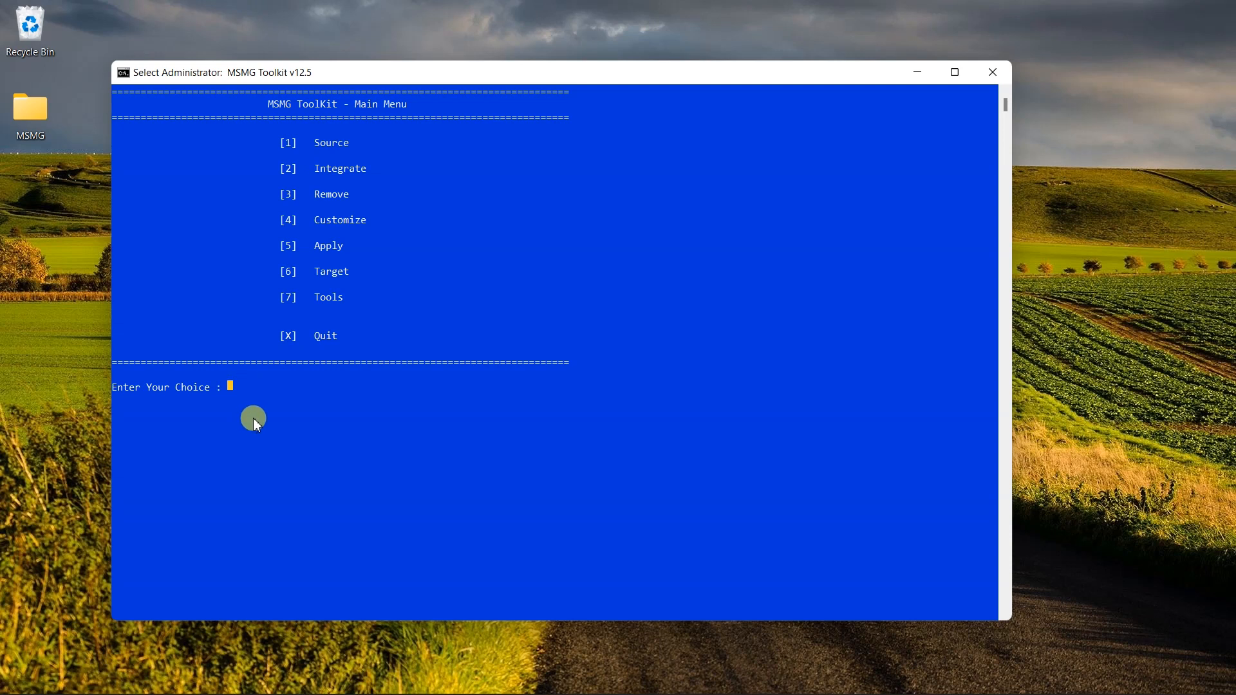
pyautogui.press('1')
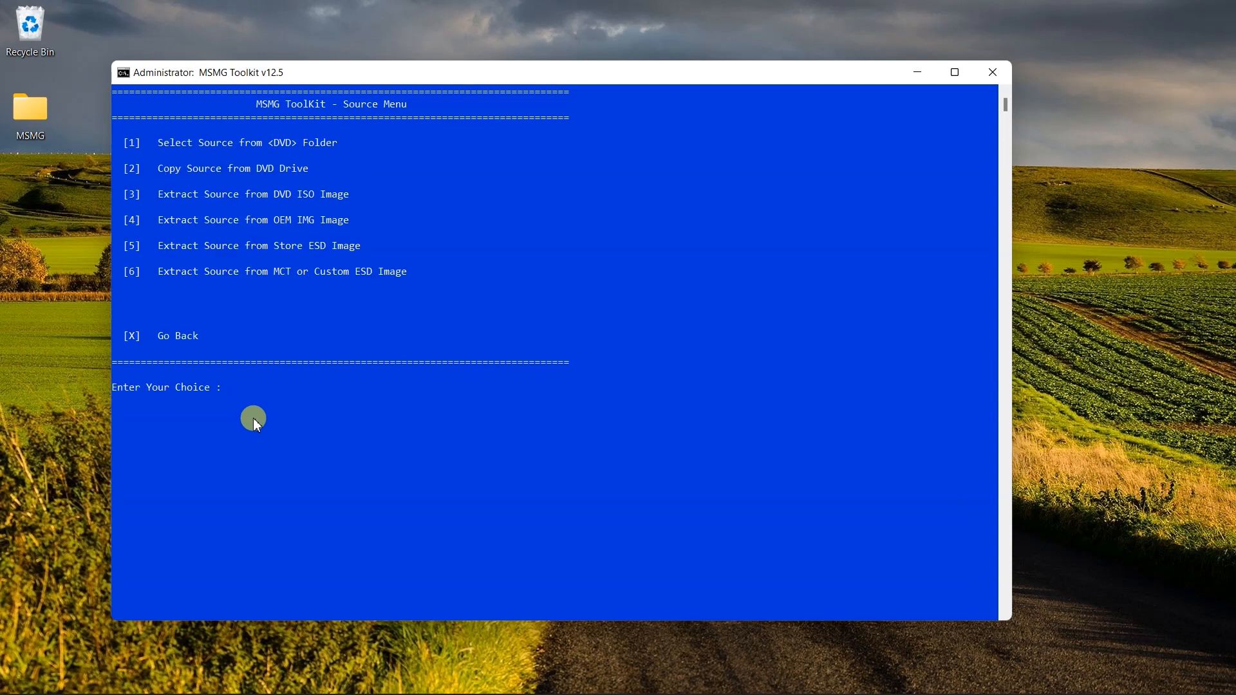
pyautogui.moveTo(157, 142); pyautogui.dragTo(352, 146)
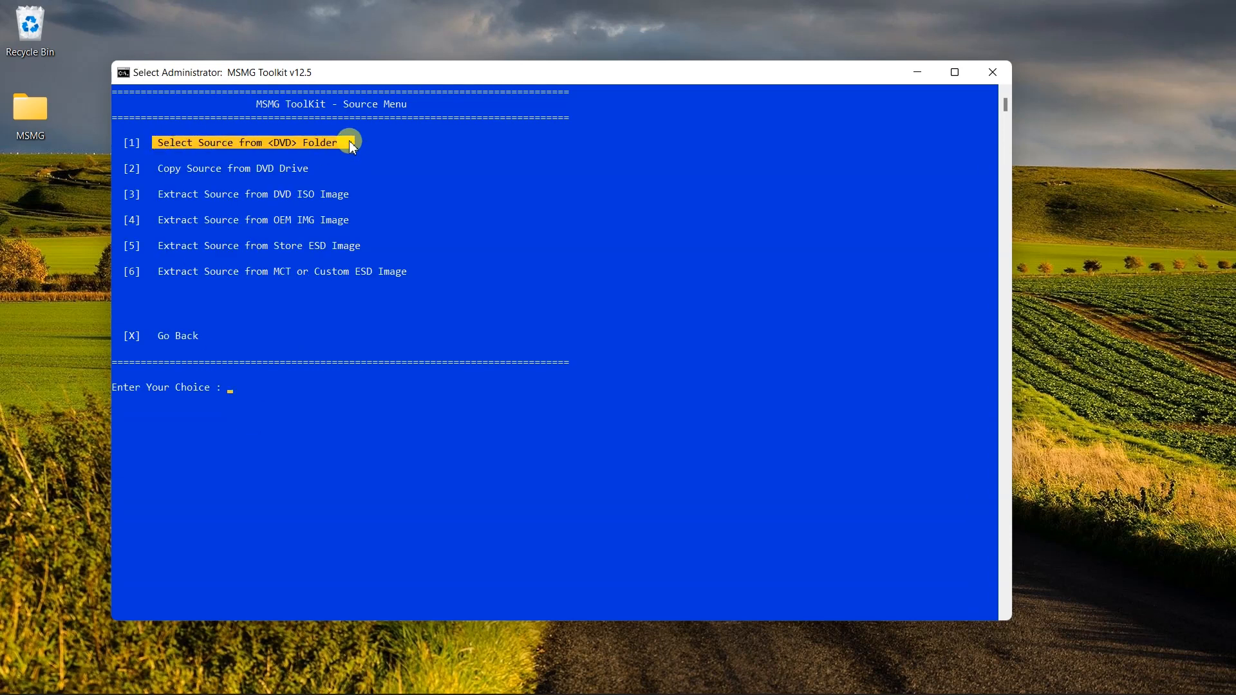
pyautogui.click(231, 393)
pyautogui.write('1')
pyautogui.press('Return')
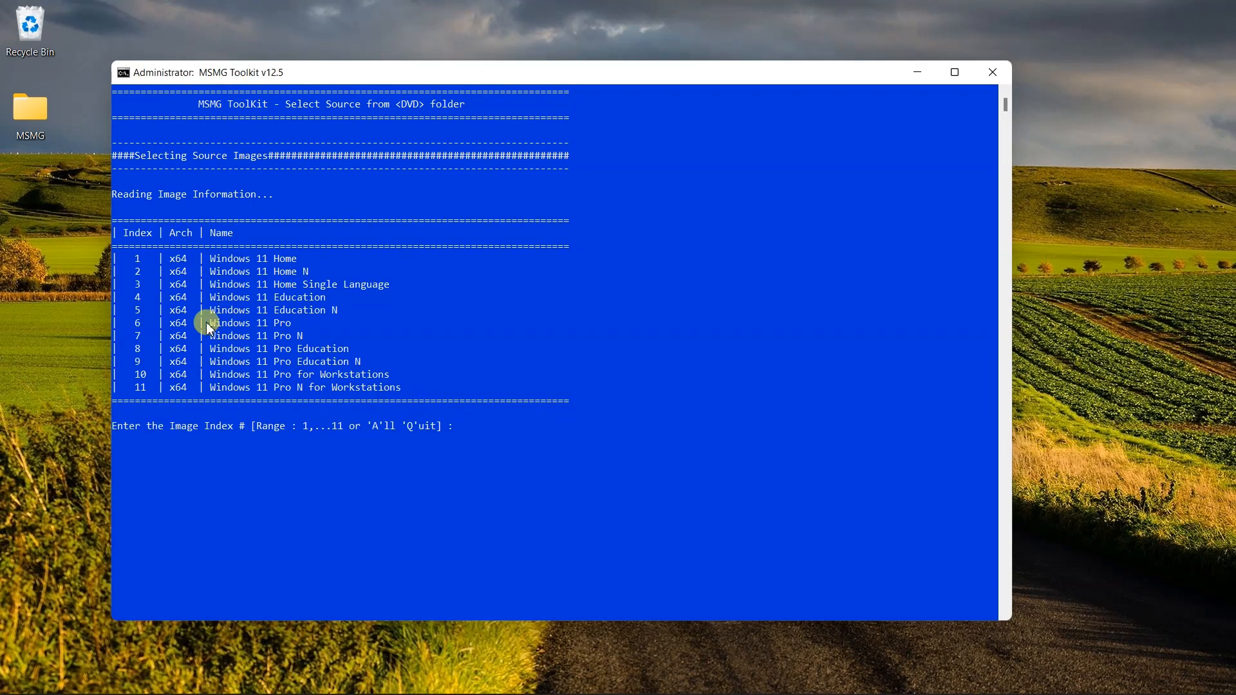
# - Choose image index 6, Windows 11 Pro, from the list of source editions
pyautogui.moveTo(116, 259); pyautogui.dragTo(403, 388)
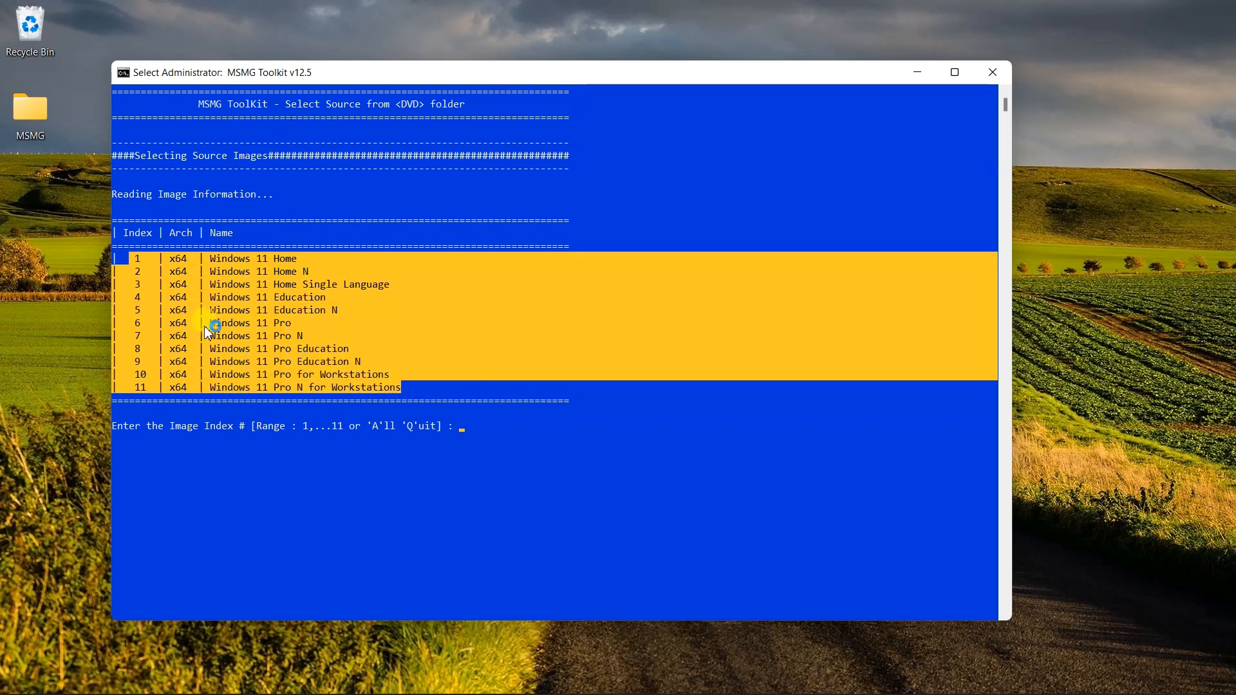
pyautogui.moveTo(206, 325); pyautogui.dragTo(358, 325)
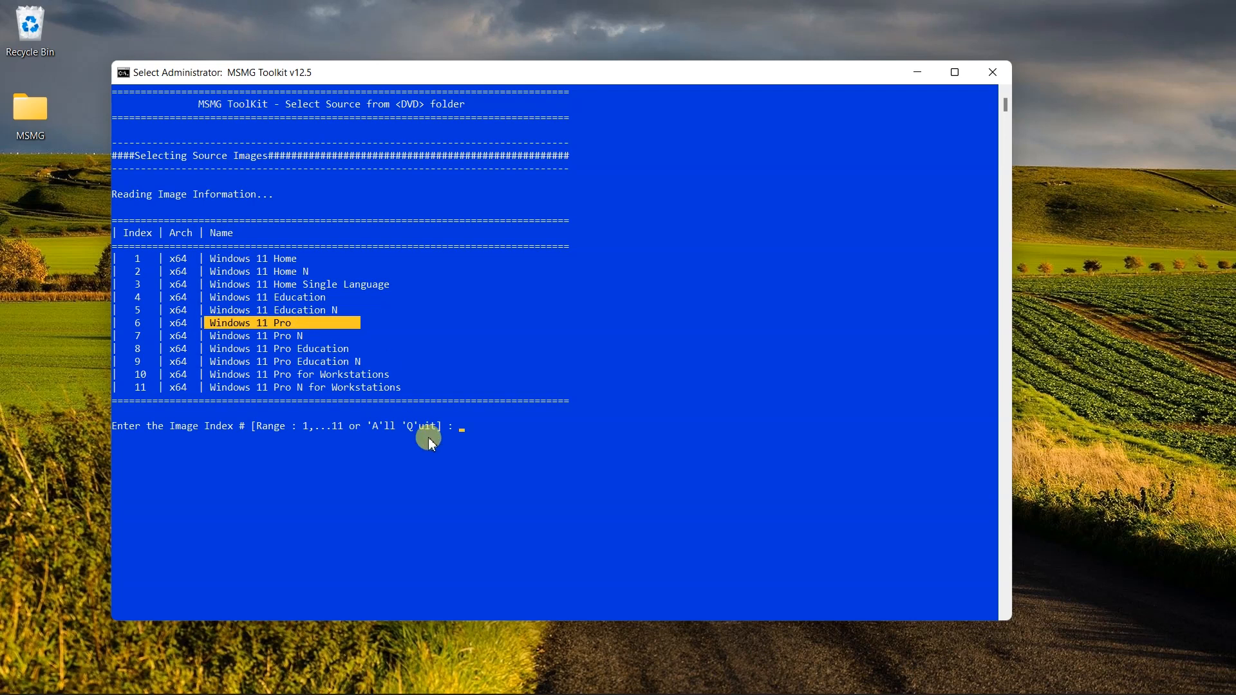
pyautogui.click(462, 429)
pyautogui.write('6')
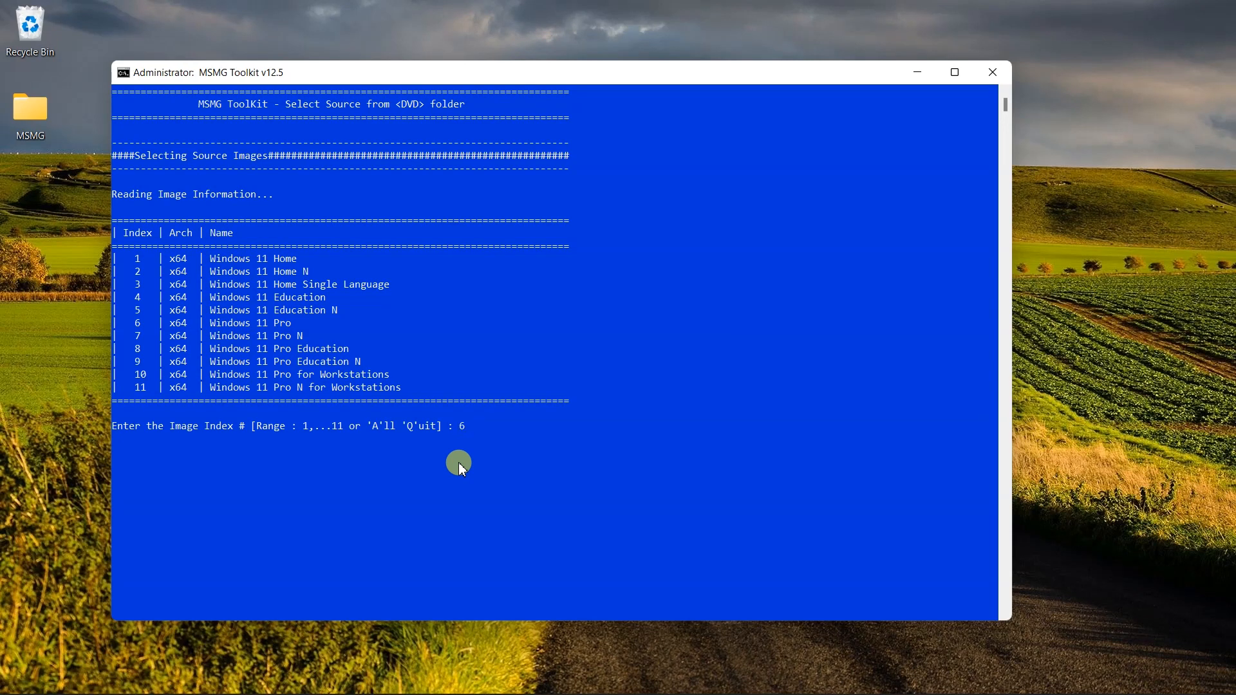
# - Answer Y to mounting both the Windows Setup Boot Image and the Windows Recovery Image, and continue to the main menu once mounting finishes
pyautogui.write('Y')
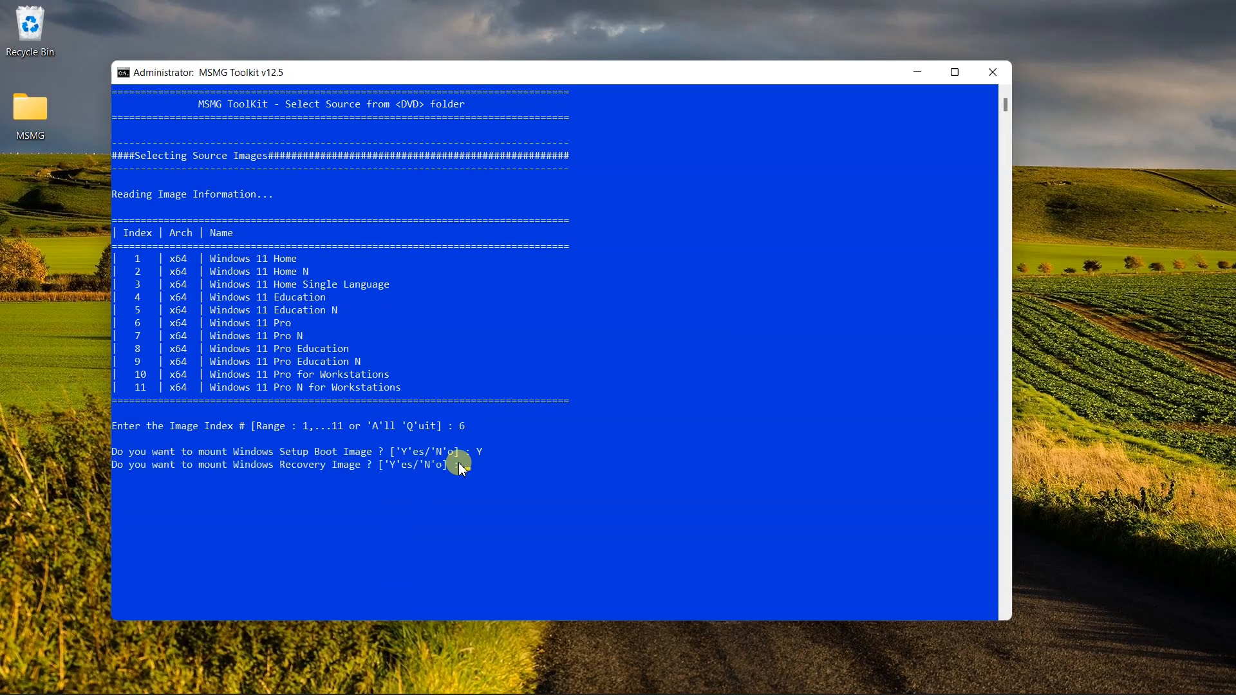
pyautogui.write('Y')
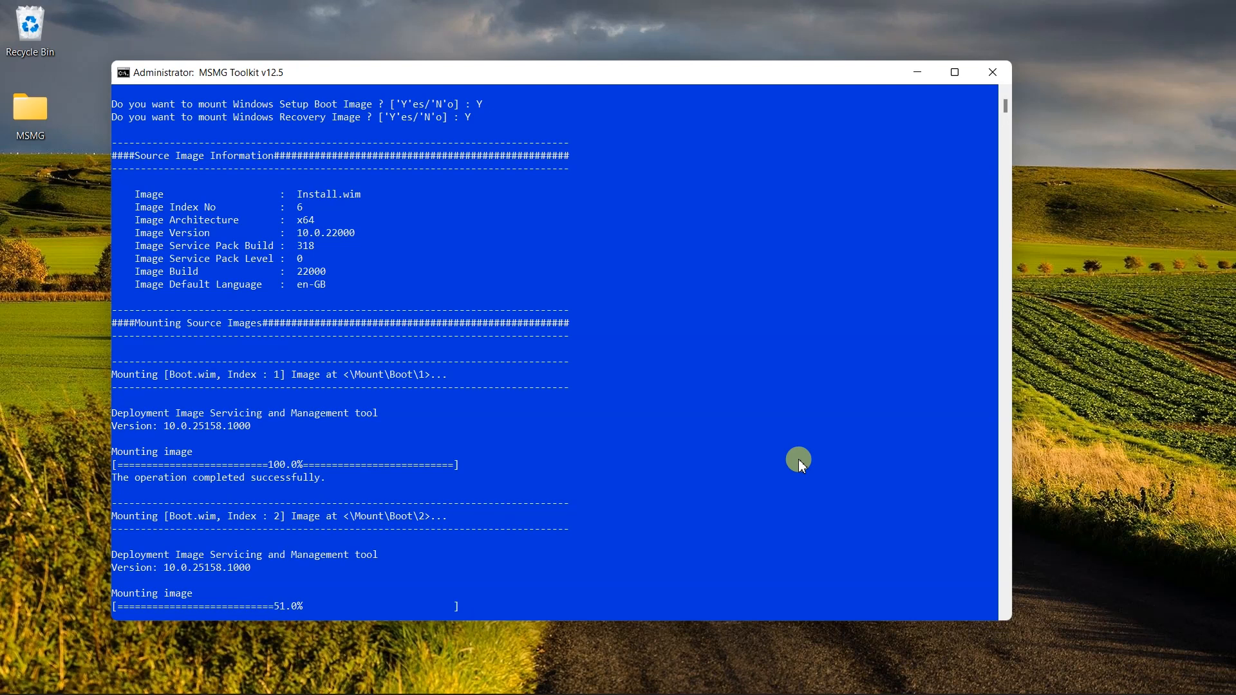
pyautogui.click(1006, 614)
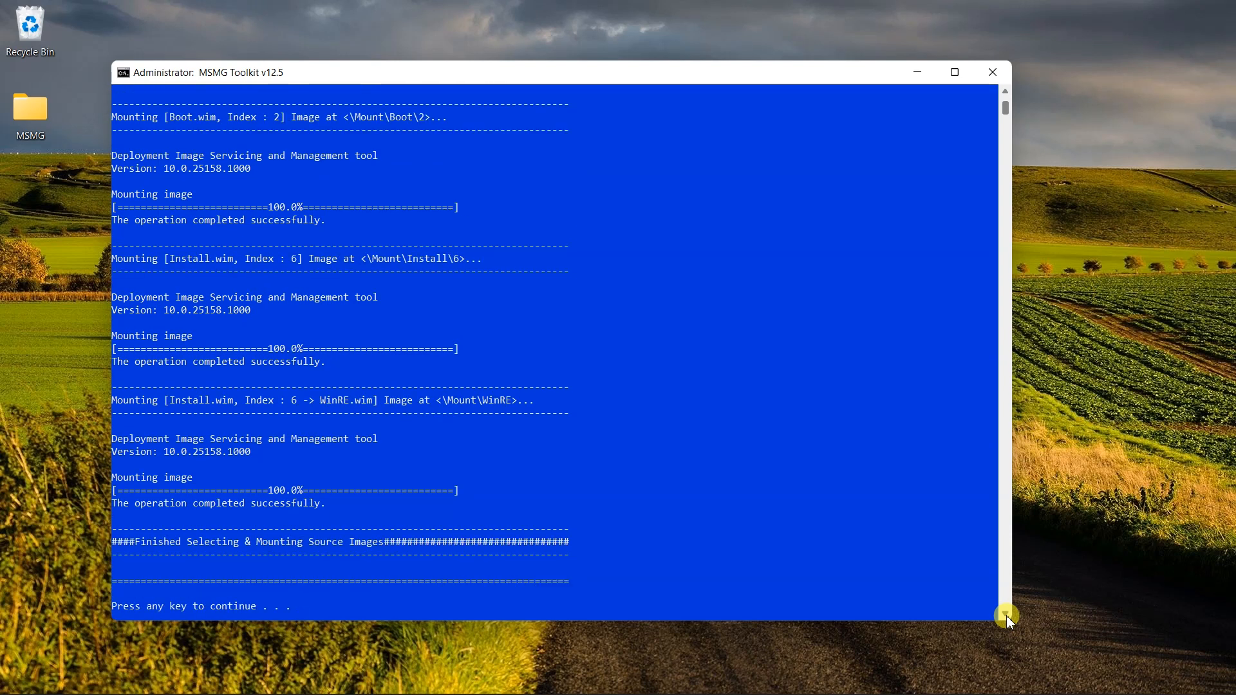
pyautogui.press('Return')
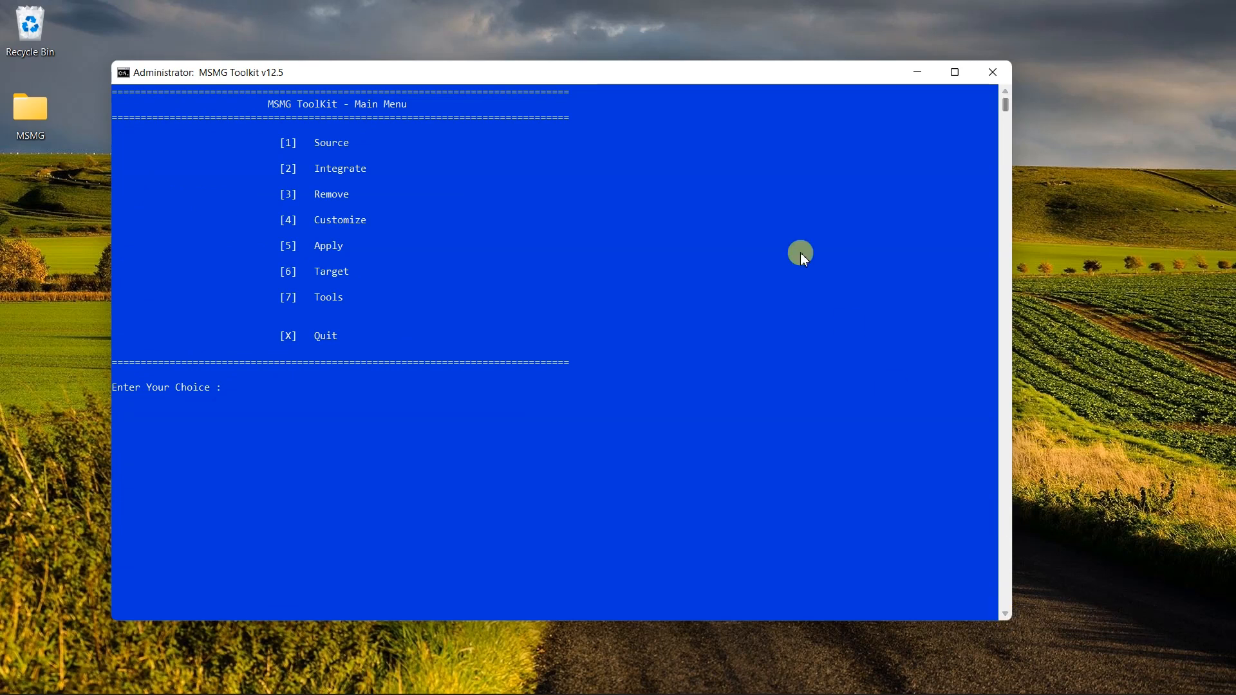
# - Open the Remove menu (option 3) and choose option 1, Remove Windows Components
pyautogui.moveTo(309, 194); pyautogui.dragTo(361, 197)
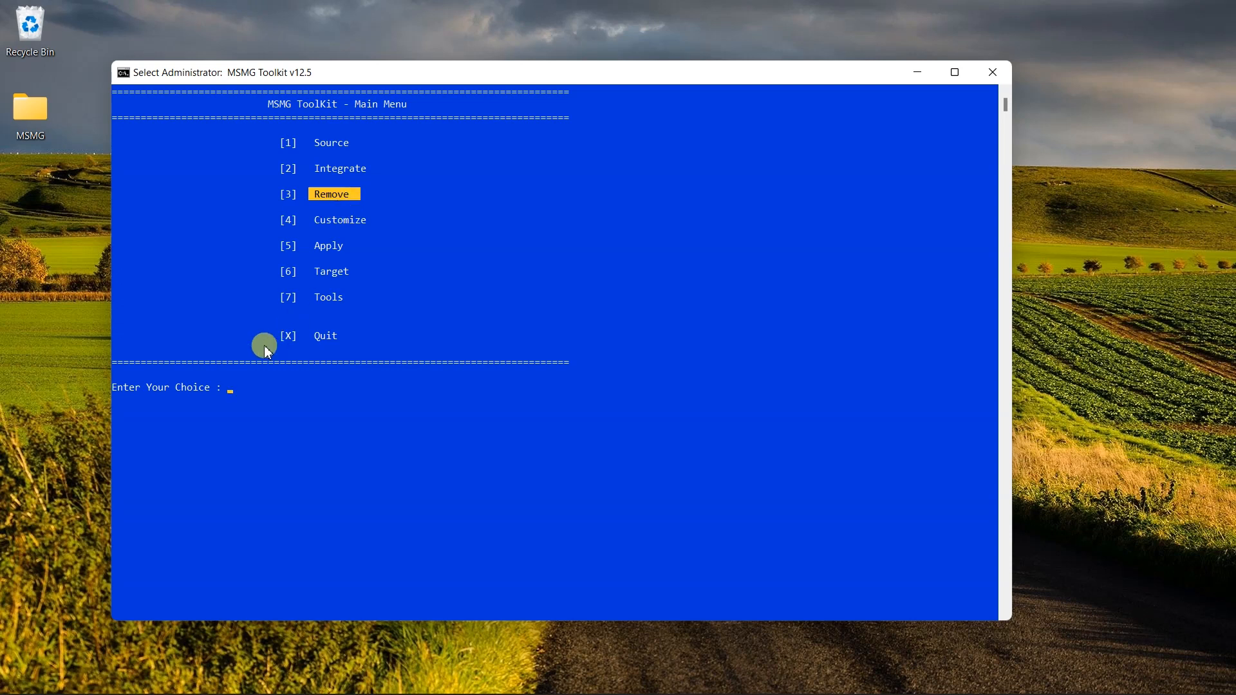
pyautogui.click(234, 395)
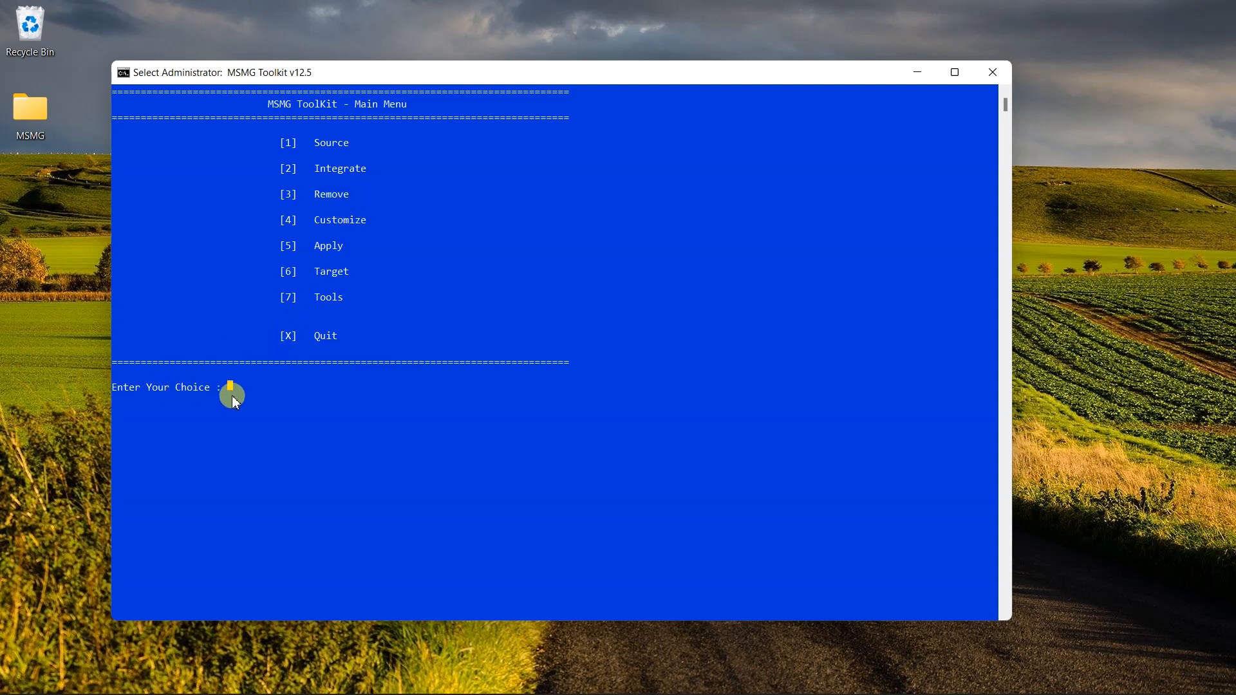
pyautogui.write('3')
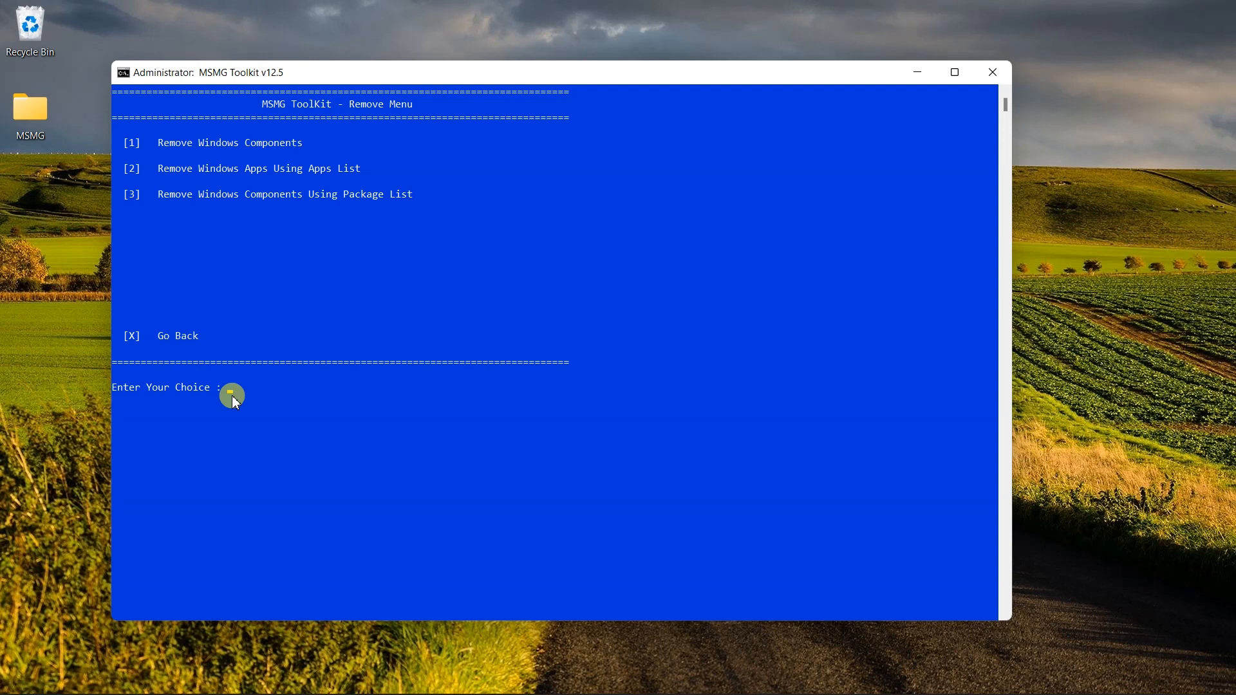
pyautogui.moveTo(159, 143); pyautogui.dragTo(394, 145)
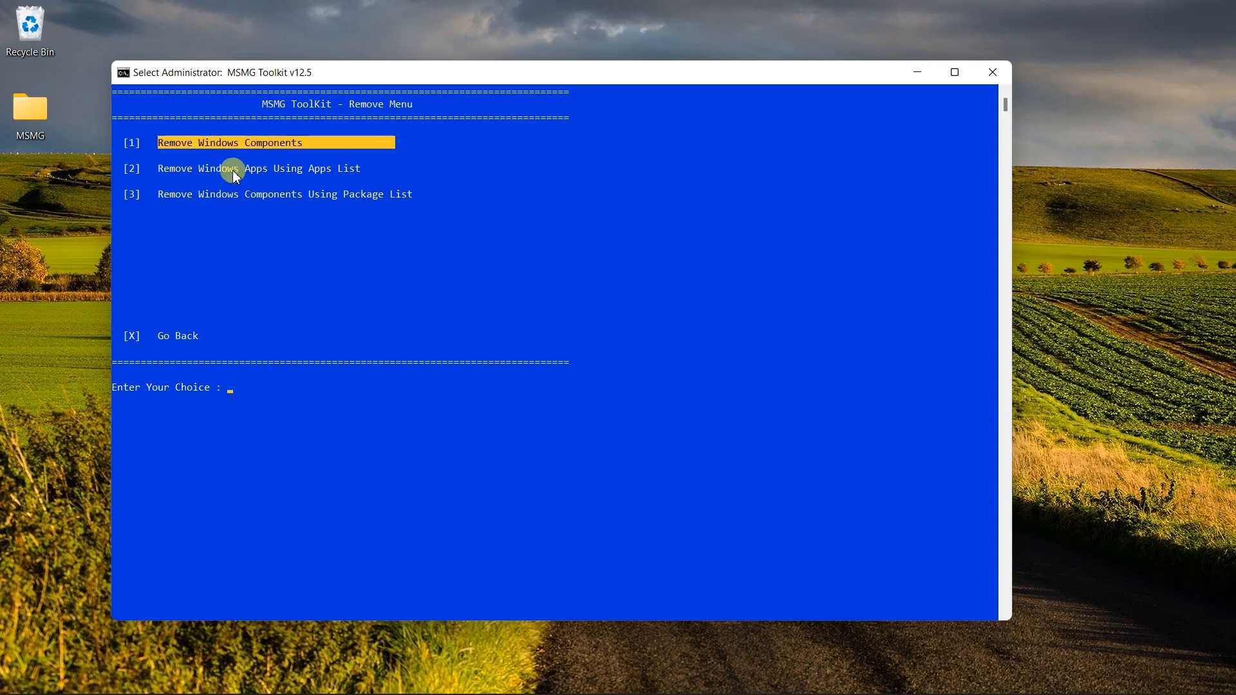
pyautogui.moveTo(159, 169); pyautogui.dragTo(361, 168)
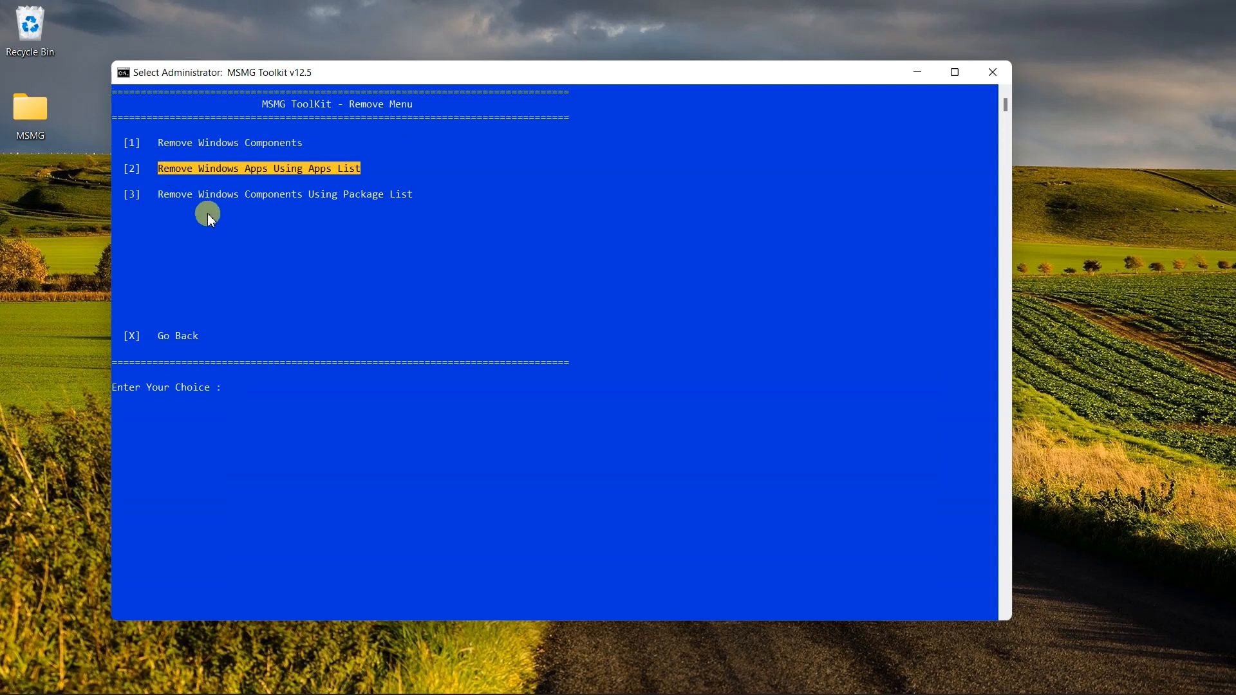
pyautogui.moveTo(157, 194); pyautogui.dragTo(410, 200)
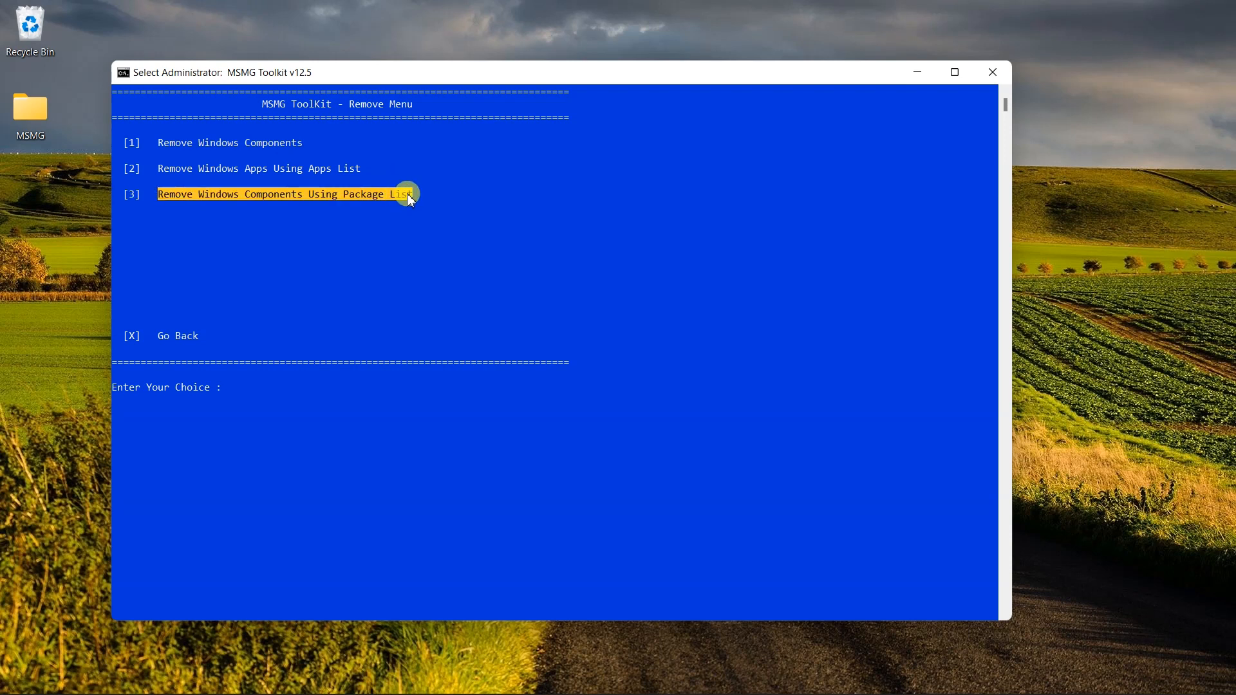
pyautogui.moveTo(159, 142); pyautogui.dragTo(343, 142)
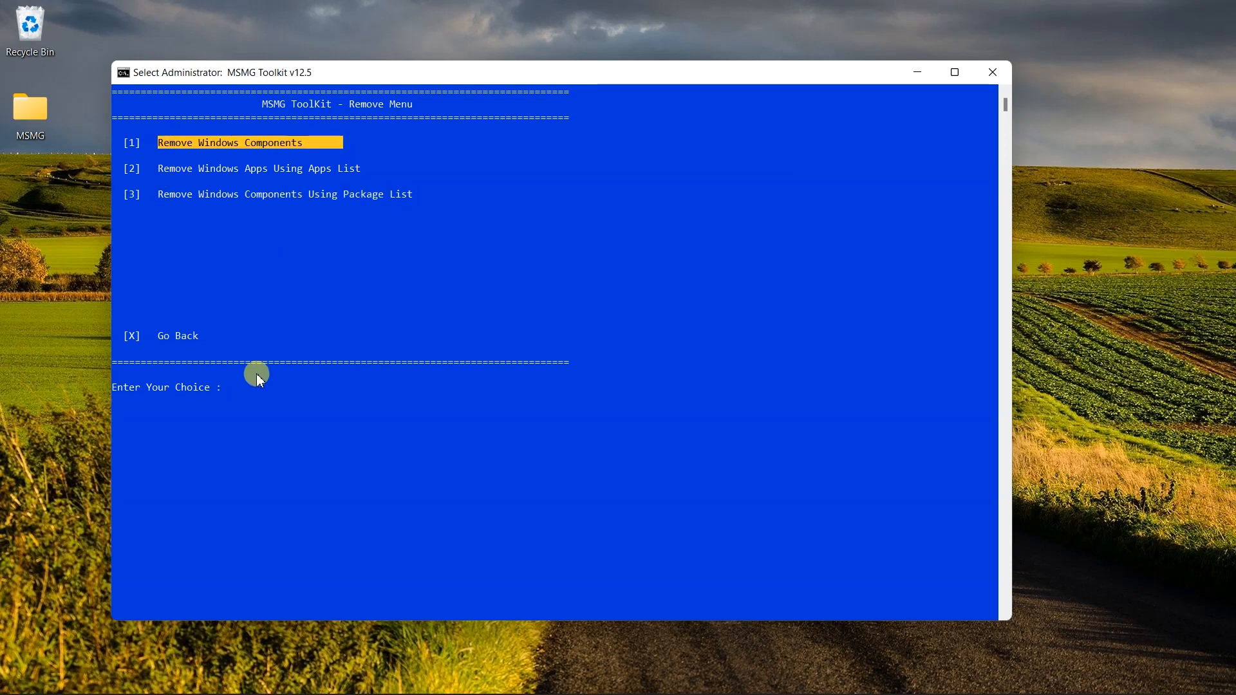
pyautogui.click(230, 391)
pyautogui.press('1')
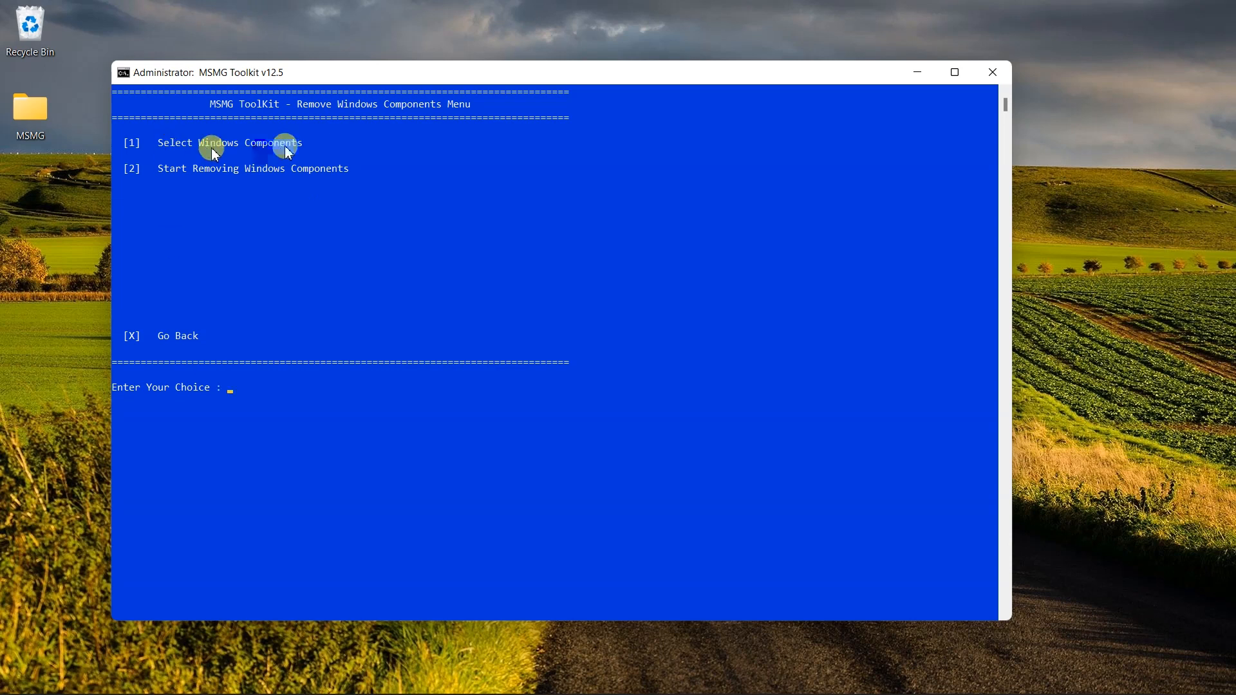
# - Choose option 1, Select Windows Components, to open the list of component categories
pyautogui.moveTo(158, 142); pyautogui.dragTo(373, 146)
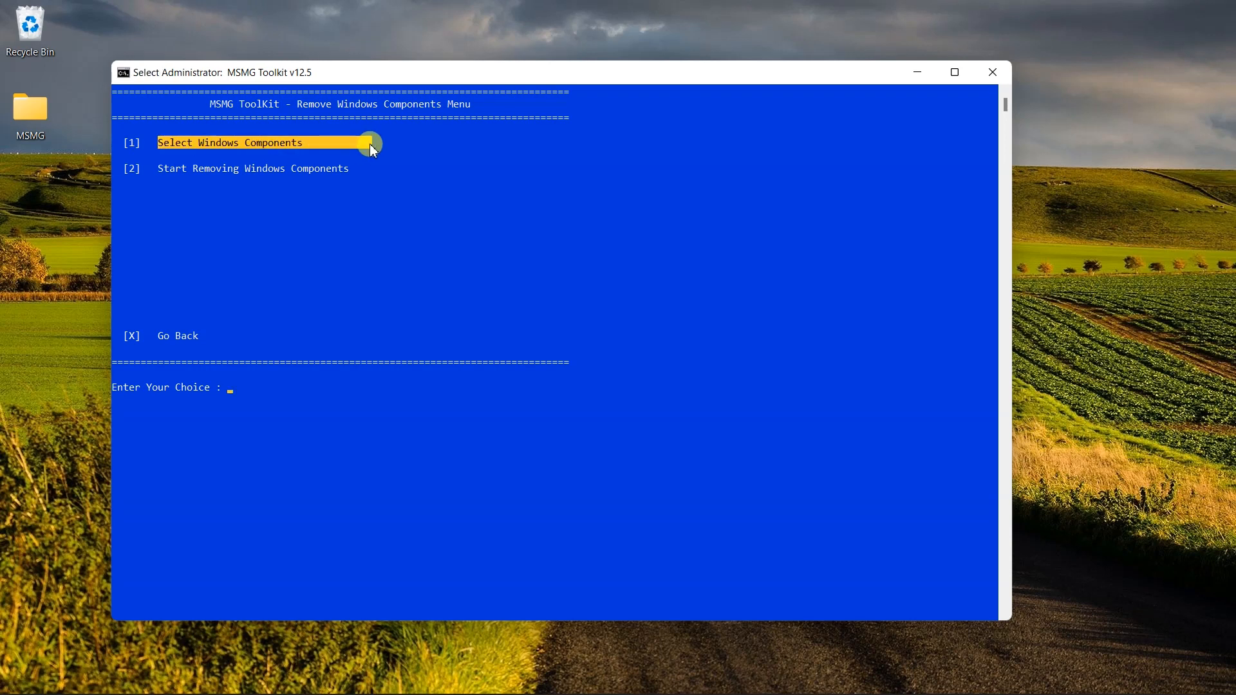
pyautogui.click(229, 386)
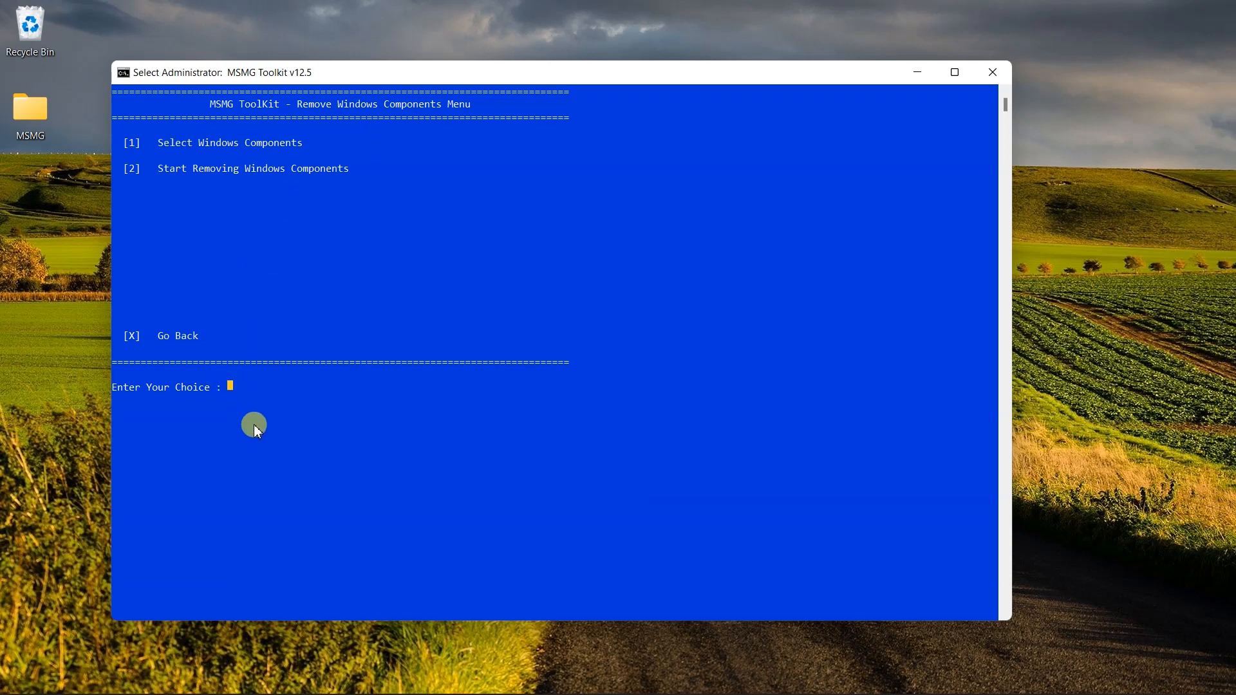
pyautogui.press('1')
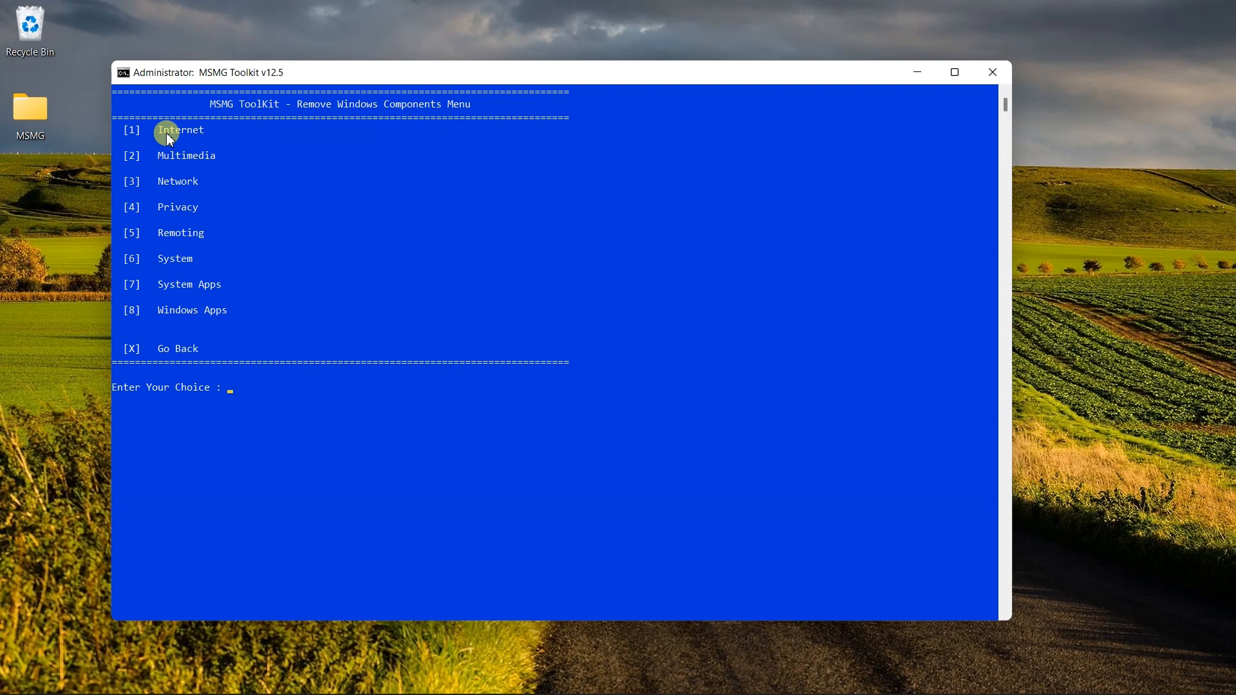
# - Mark Internet Explorer (2) for removal in the Internet category (1) and go back to the component categories
pyautogui.write('1')
pyautogui.press('Return')
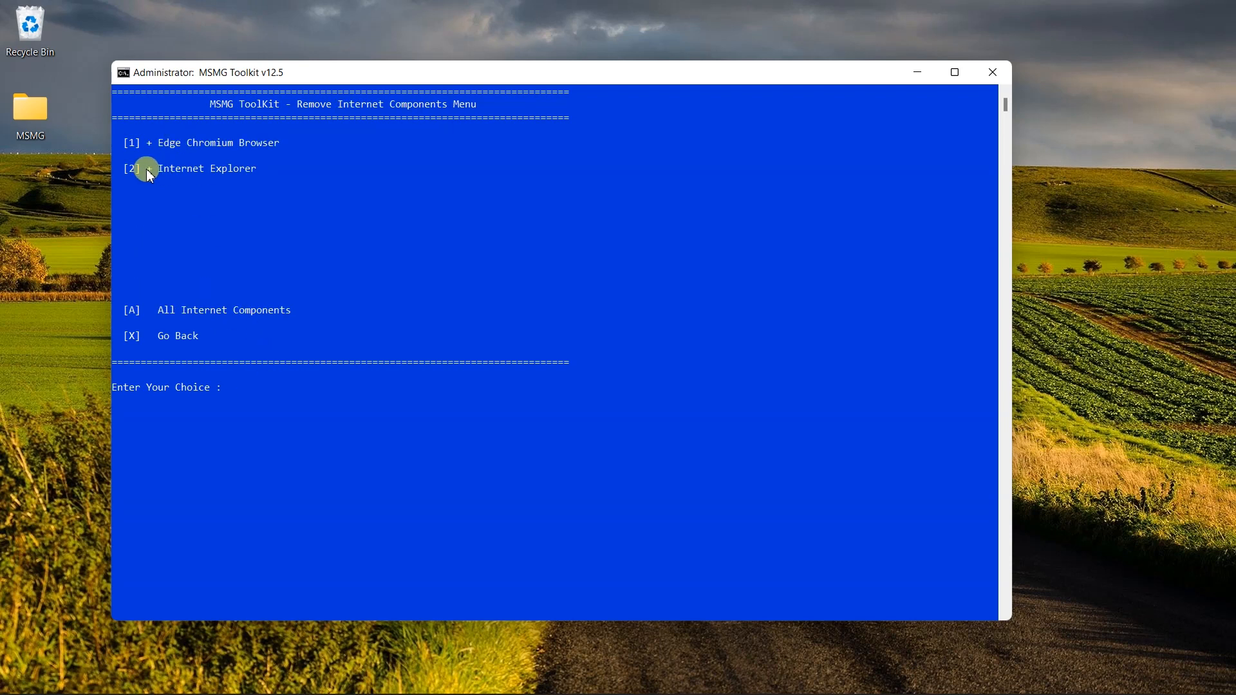
pyautogui.moveTo(257, 170); pyautogui.dragTo(149, 169)
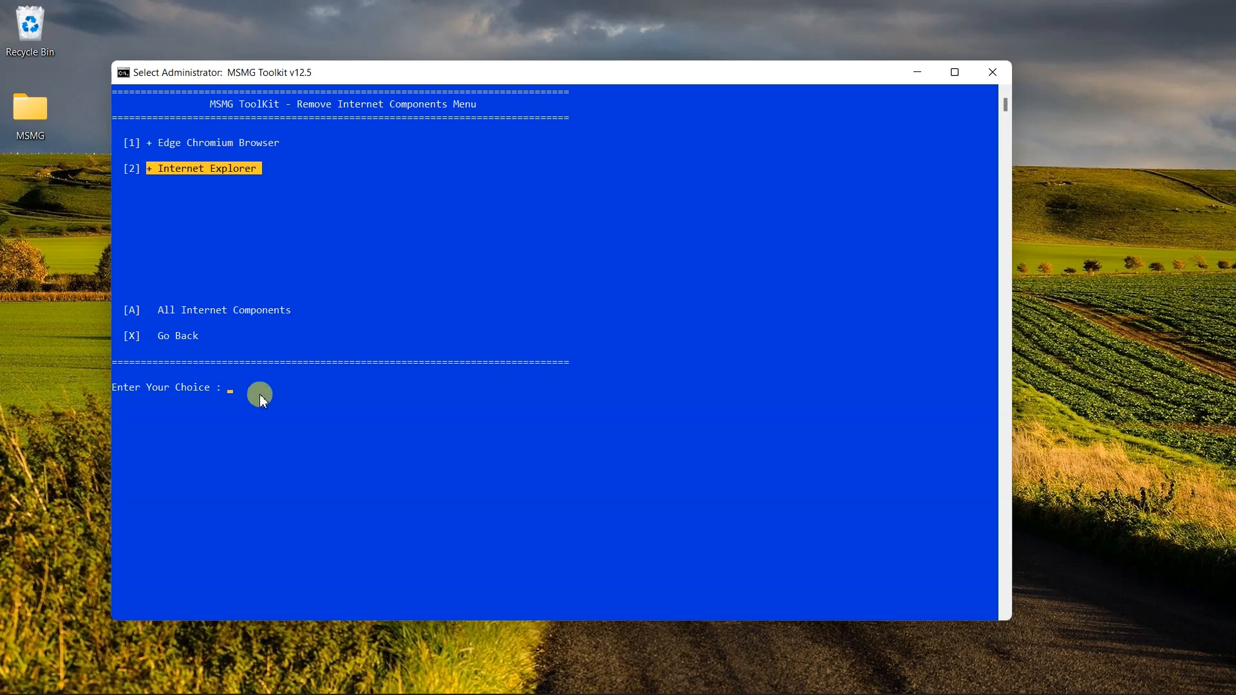
pyautogui.press('2')
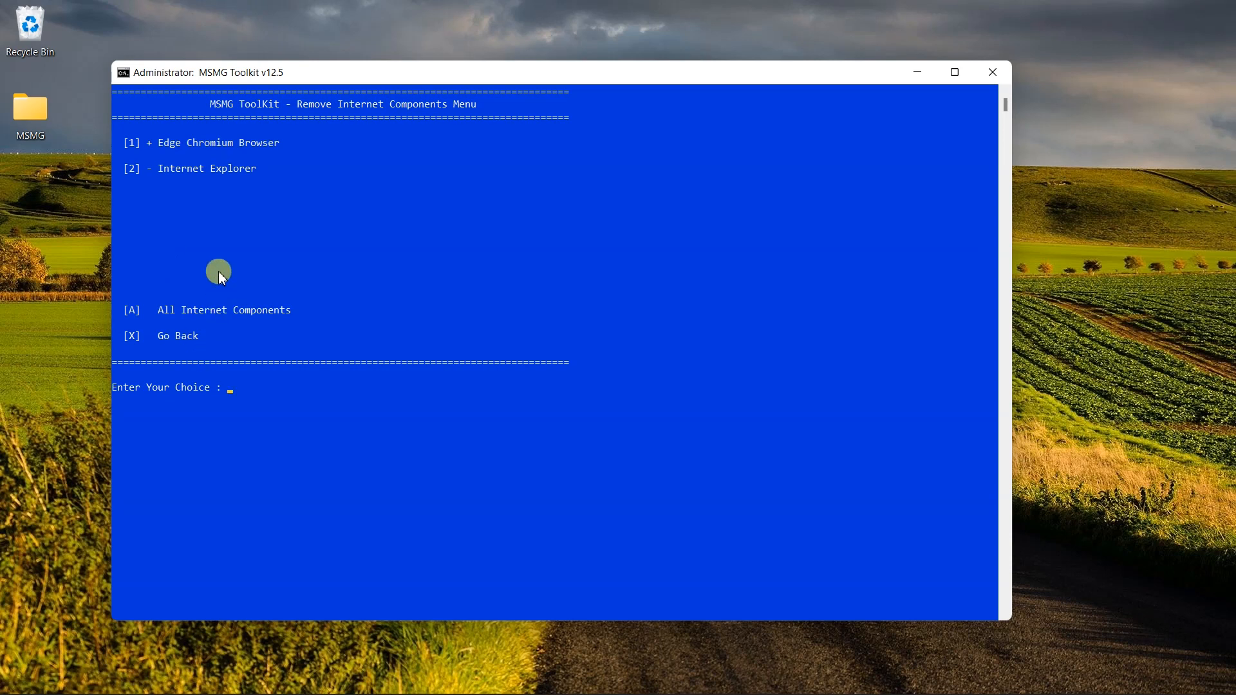
pyautogui.write('x')
pyautogui.press('Return')
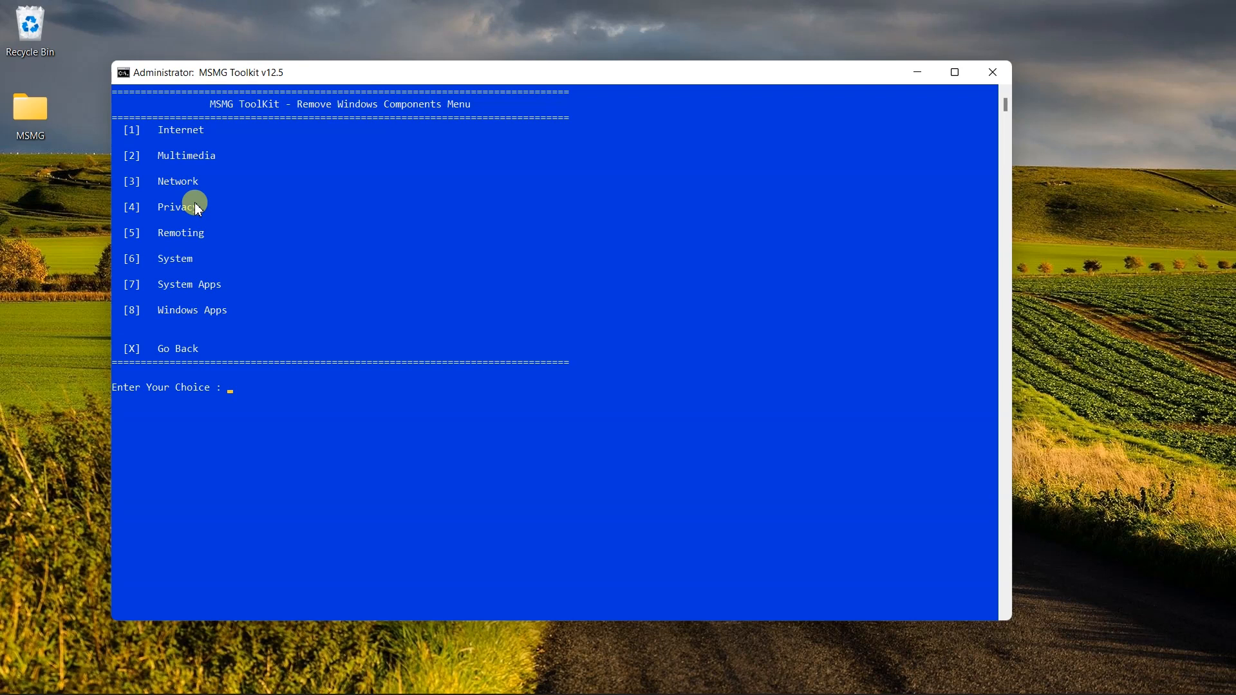
# - In Multimedia (2), mark Game Explorer (B), Speech Recognition (G), Windows TIFF IFilter (L) and Windows System Assessment Tool (M) for removal, and go back
pyautogui.write('2')
pyautogui.press('Return')
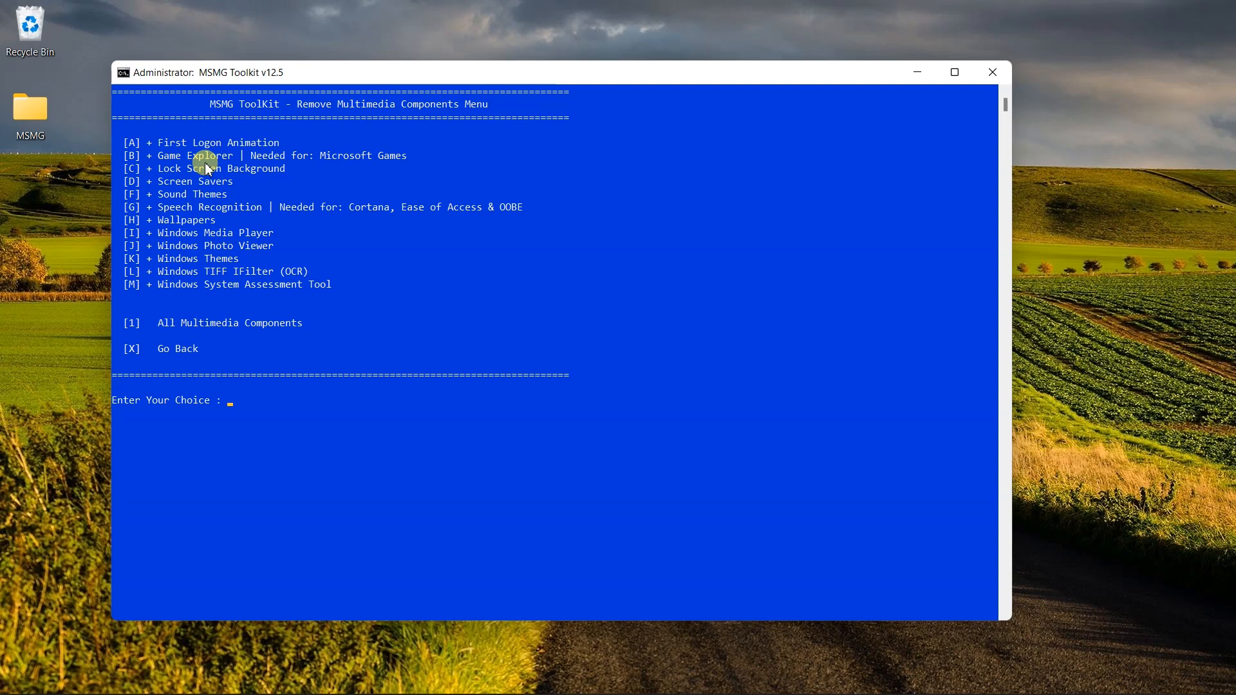
pyautogui.write('b')
pyautogui.press('Return')
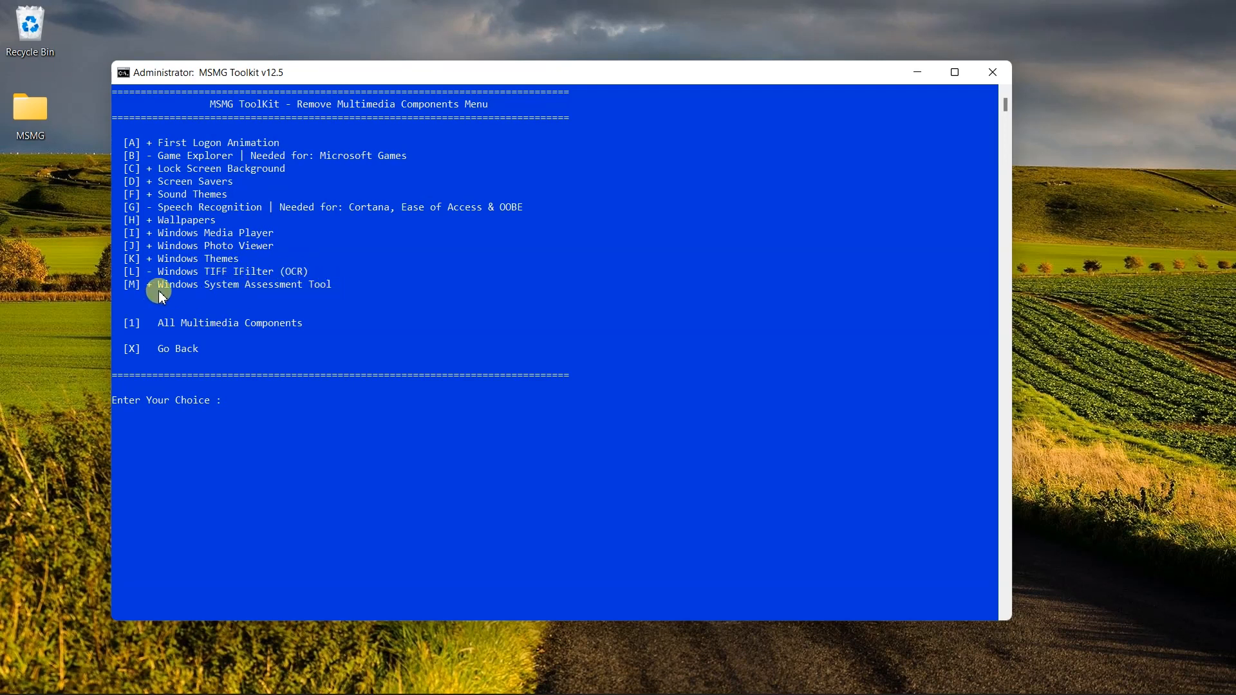
pyautogui.write('m')
pyautogui.press('Return')
pyautogui.write('x')
pyautogui.press('Return')
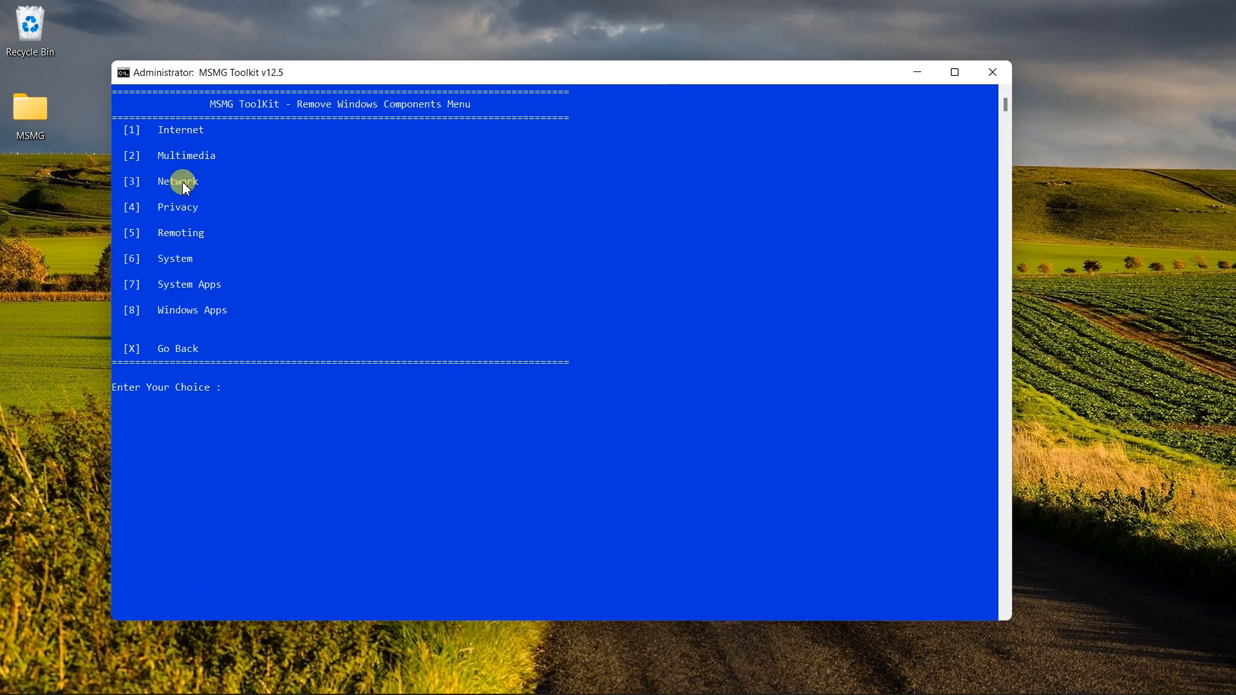
# - Mark Windows Mail (8) for removal in the Network category (3) and go back to the component categories
pyautogui.write('3')
pyautogui.press('Return')
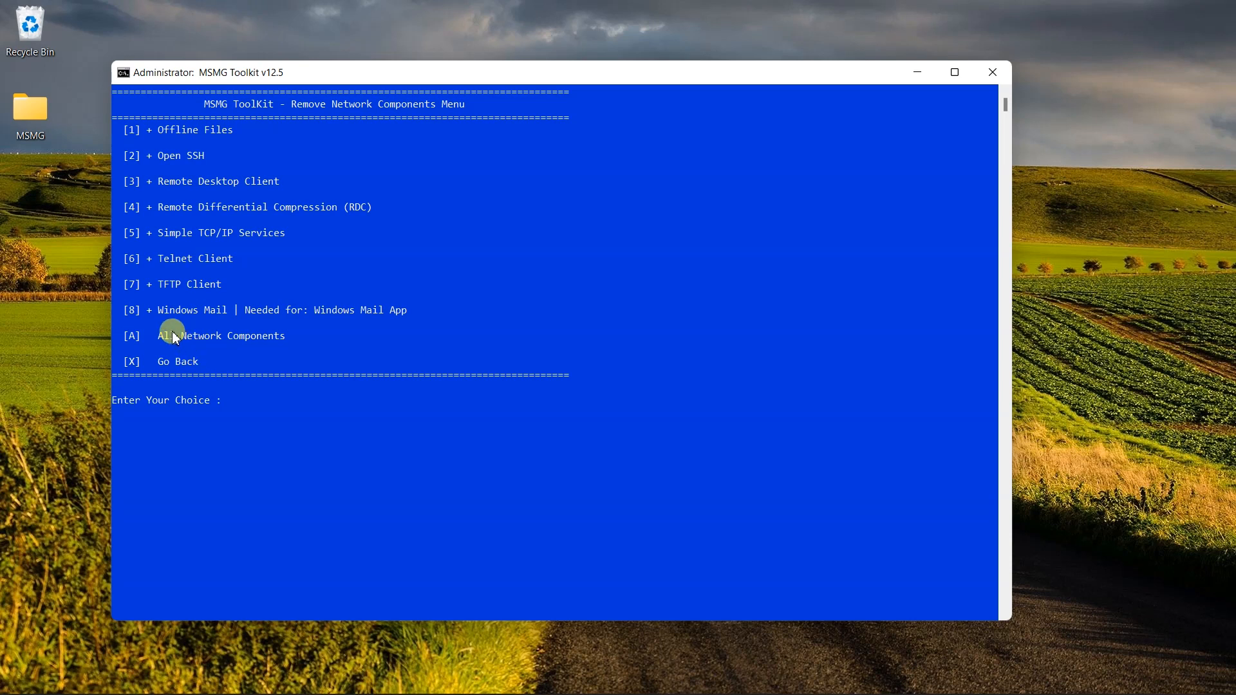
pyautogui.write('8')
pyautogui.press('Return')
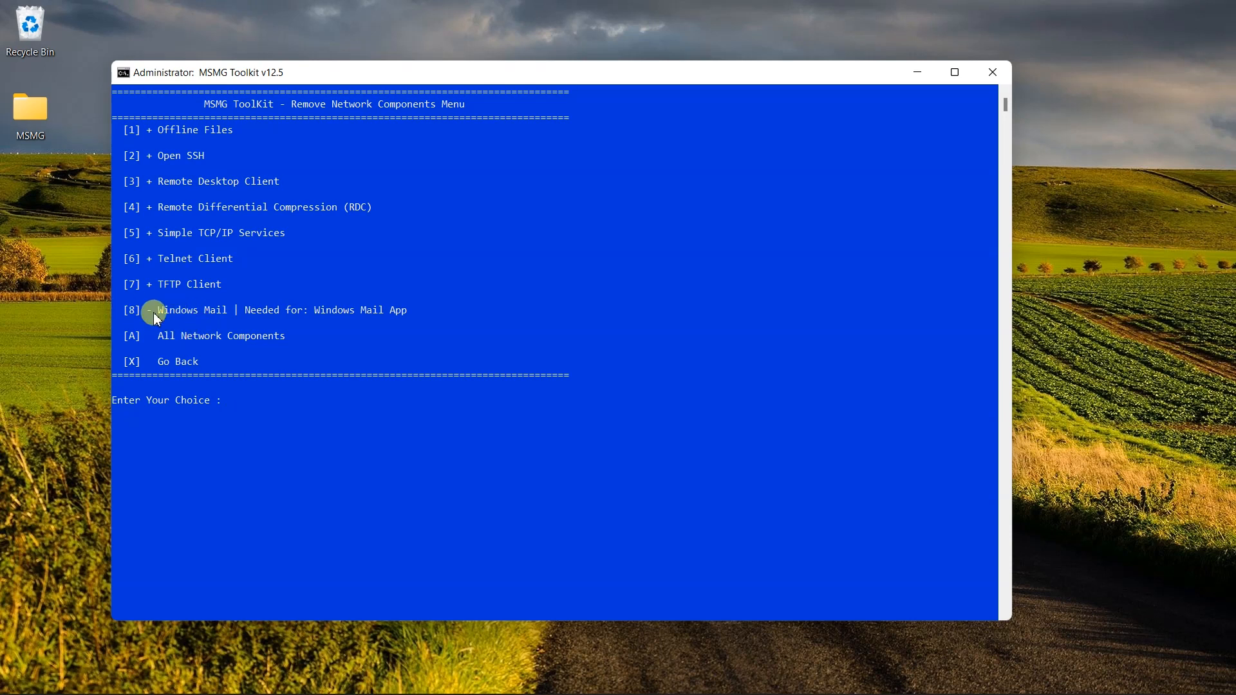
pyautogui.write('x')
pyautogui.press('Return')
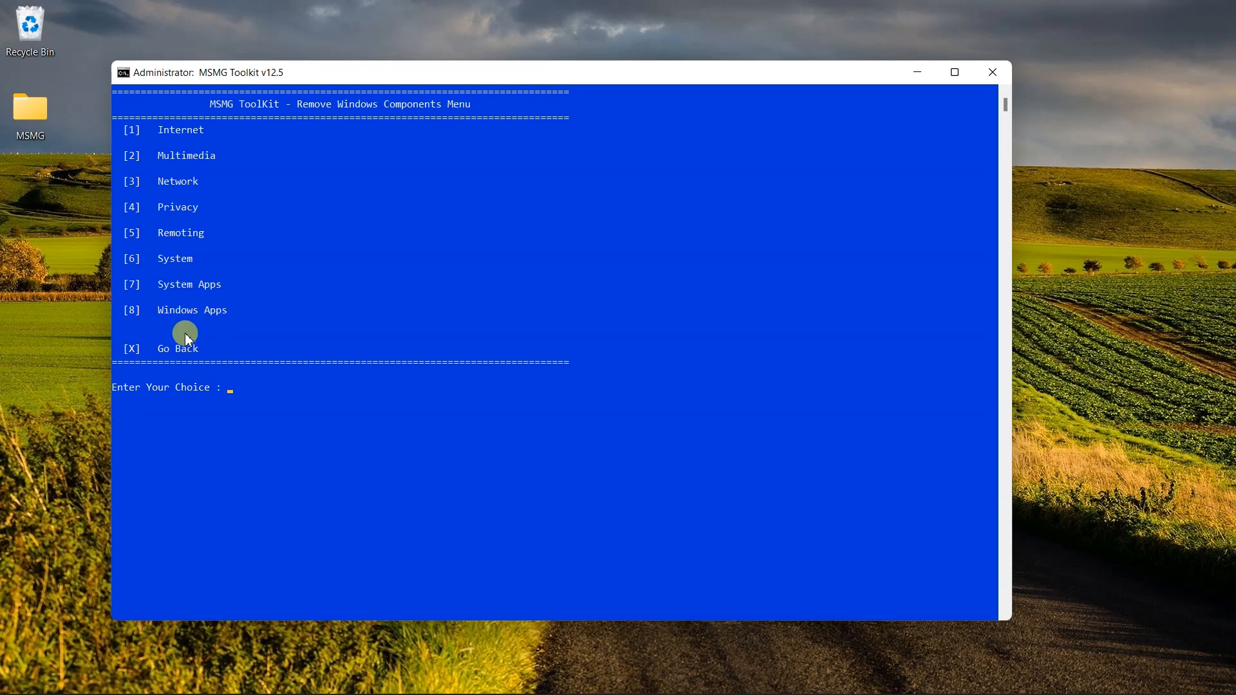
# - In the Privacy category (4), mark All Privacy Components (1) for removal and go back to the component categories
pyautogui.write('4')
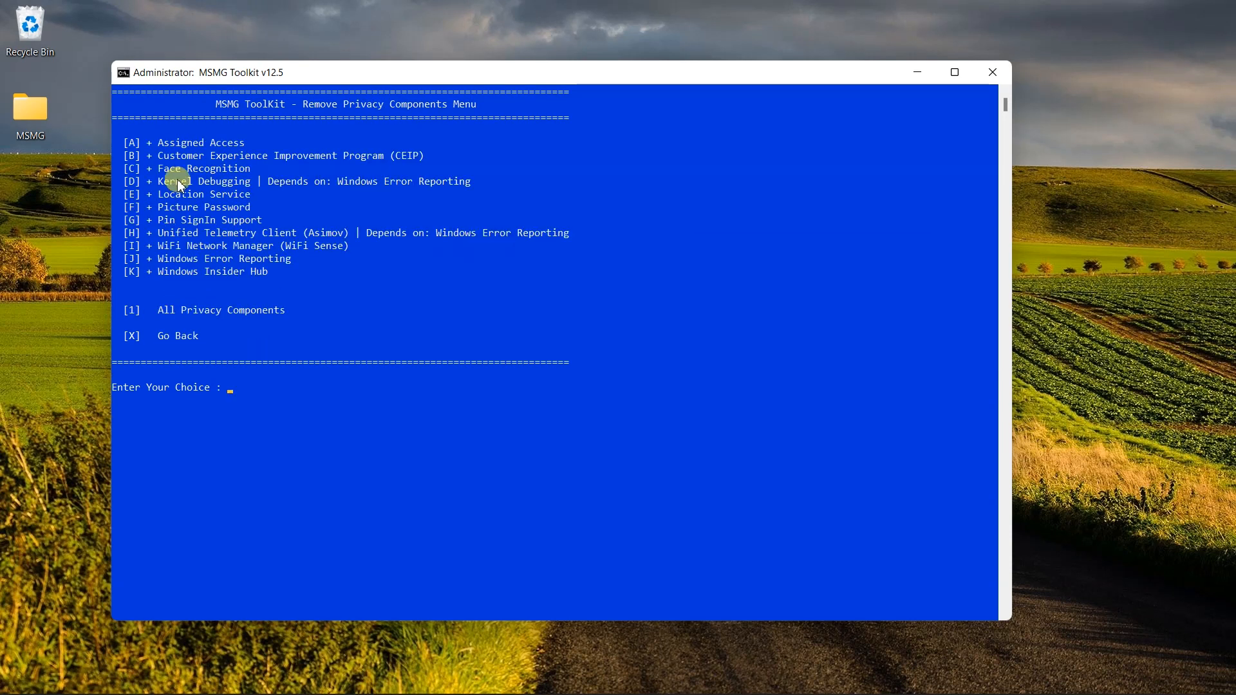
pyautogui.moveTo(294, 272); pyautogui.dragTo(114, 143)
pyautogui.click(132, 310)
pyautogui.press('Escape')
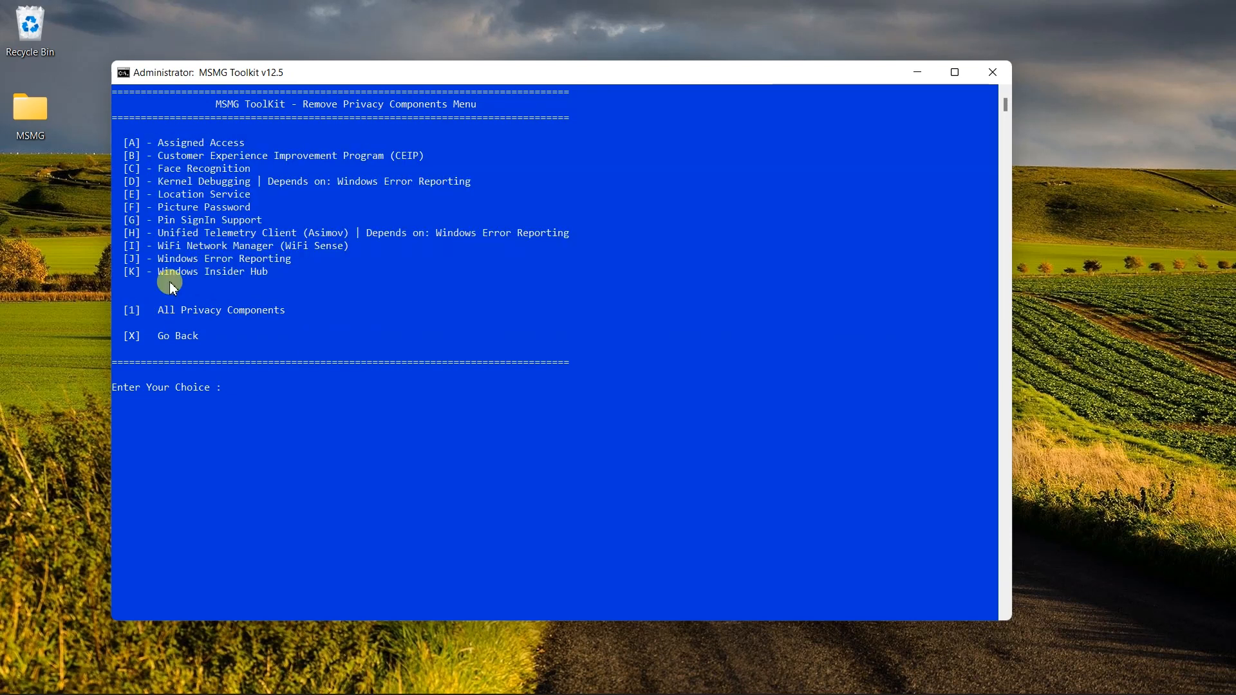
pyautogui.write('x')
pyautogui.press('Return')
# - In Remoting (5), mark OneDrive Desktop Client (3), Remote Assistance (4) and Remote Desktop Server (5) for removal, and go back
pyautogui.write('5')
pyautogui.press('Return')
pyautogui.write('3')
pyautogui.press('Return')
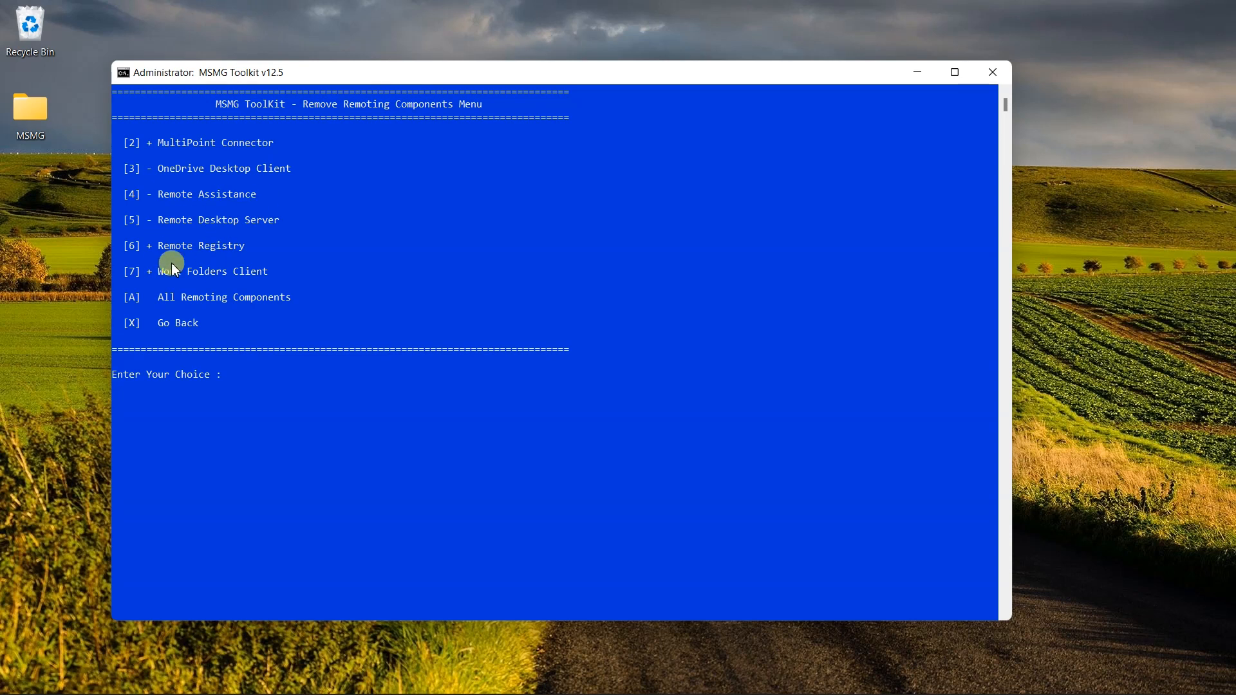
pyautogui.write('x')
pyautogui.press('Return')
# - In System (6), mark Magnifier (H), Narrator (J), Steps Recorder (P), Windows Subsystem For Linux (U) and Windows To Go (V) for removal, and go back
pyautogui.write('6')
pyautogui.press('Return')
pyautogui.write('h')
pyautogui.press('Return')
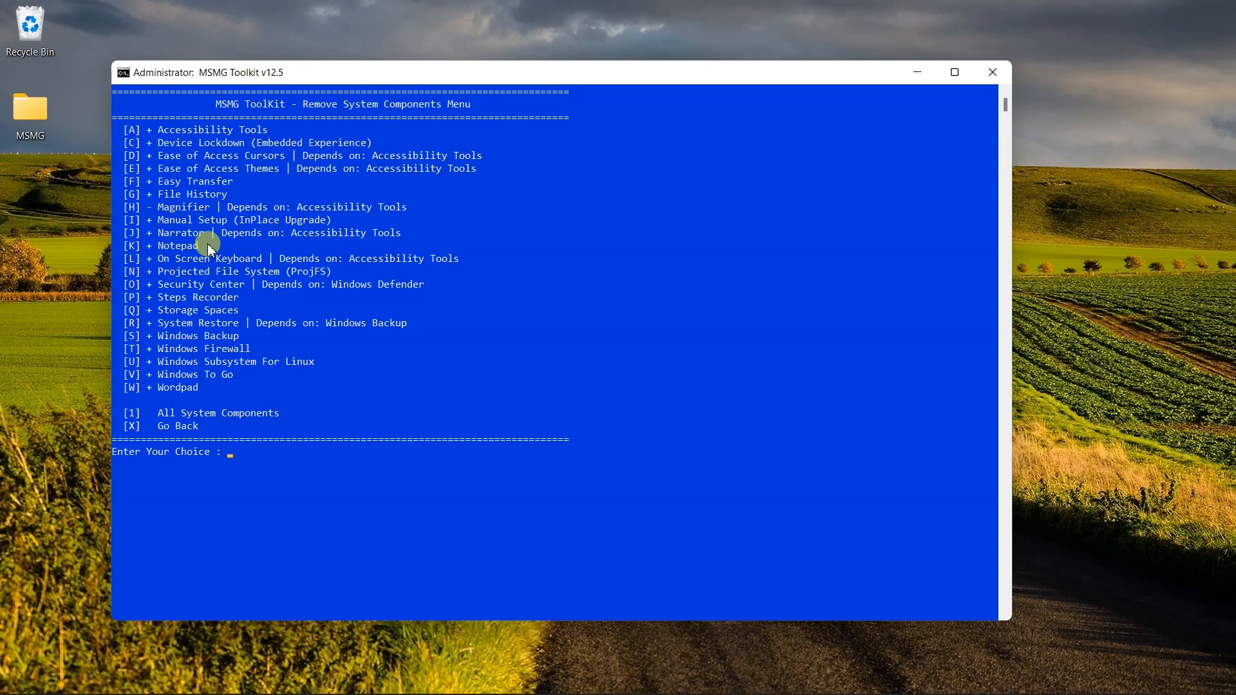
pyautogui.write('j')
pyautogui.press('Return')
pyautogui.write('v')
pyautogui.press('Return')
pyautogui.write('u')
pyautogui.press('Return')
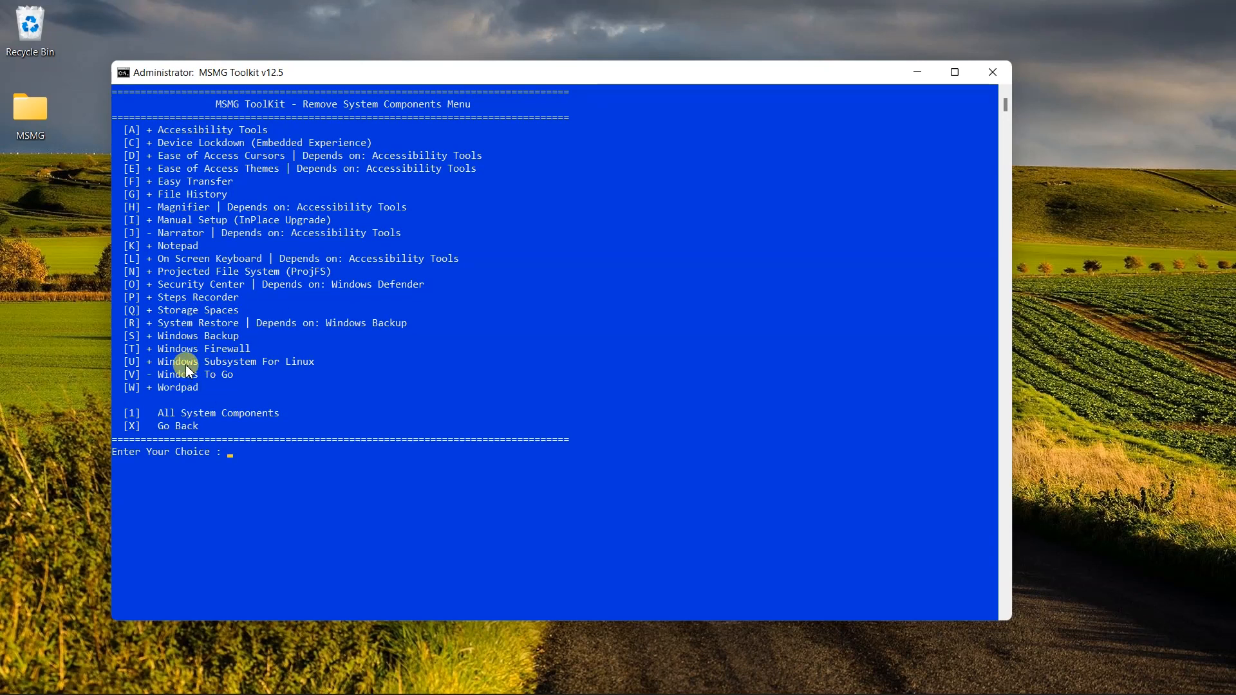
pyautogui.write('p')
pyautogui.press('Return')
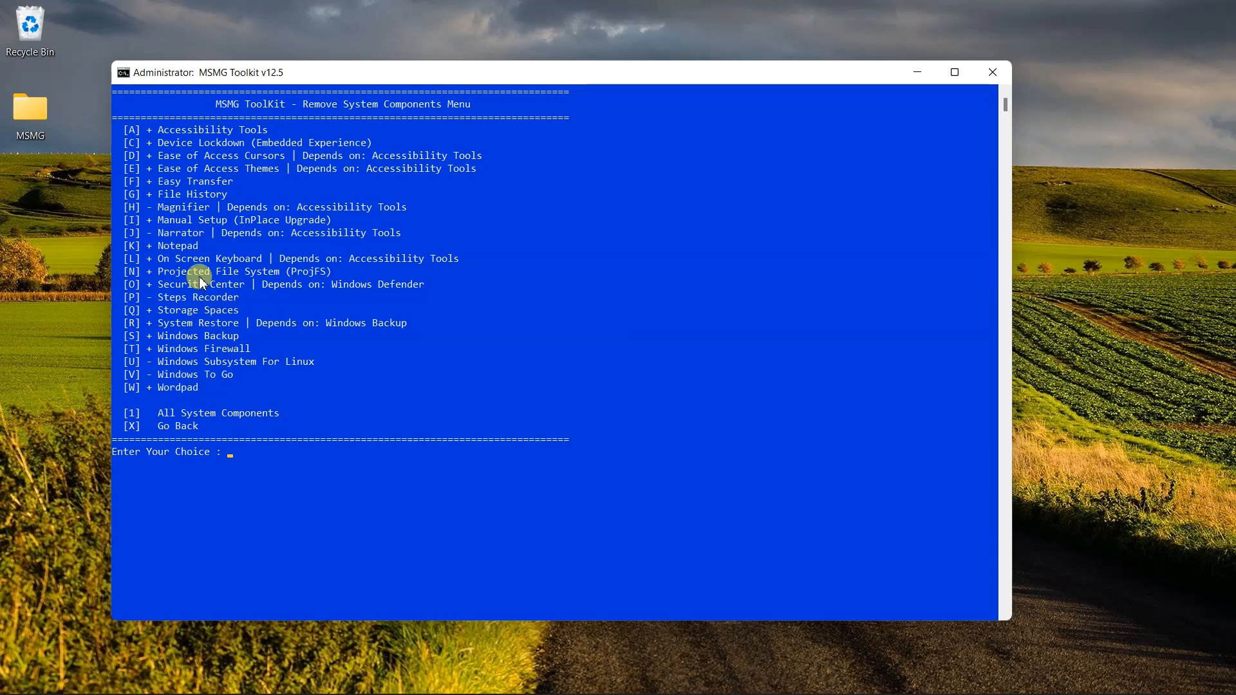
pyautogui.write('x')
pyautogui.press('Return')
# - In System Apps (7), mark Xbox Console Companion Back-end Client (43), Xbox Game Callable UI (44) and XGpu Eject Dialog (45) for removal, and go back
pyautogui.write('7')
pyautogui.press('Return')
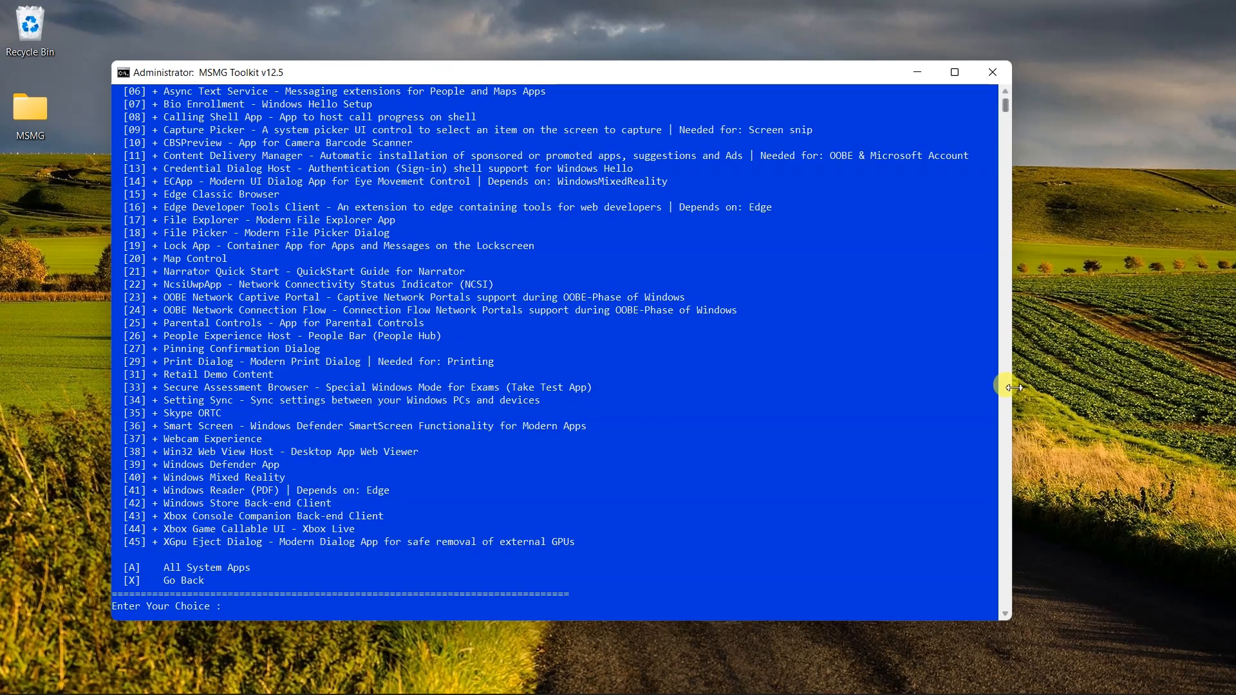
pyautogui.scroll(2, 158, 109)
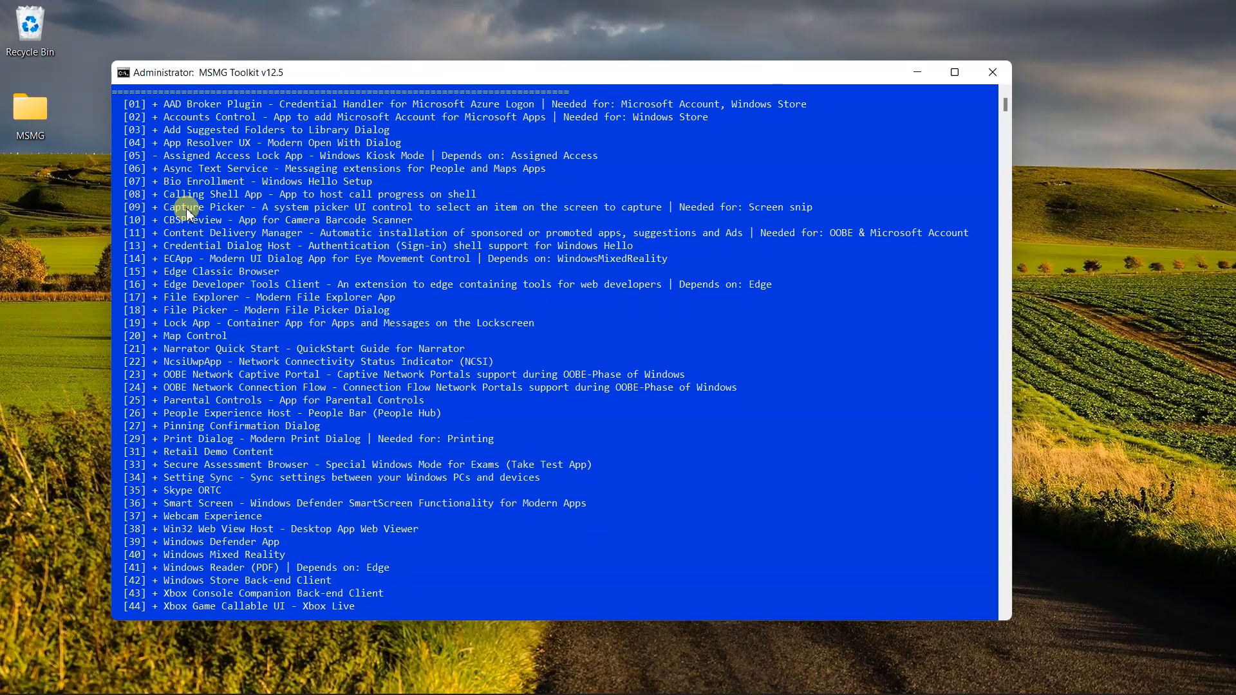
pyautogui.scroll(-4, 184, 257)
pyautogui.moveTo(238, 477); pyautogui.dragTo(135, 441)
pyautogui.click(230, 532)
pyautogui.write('43')
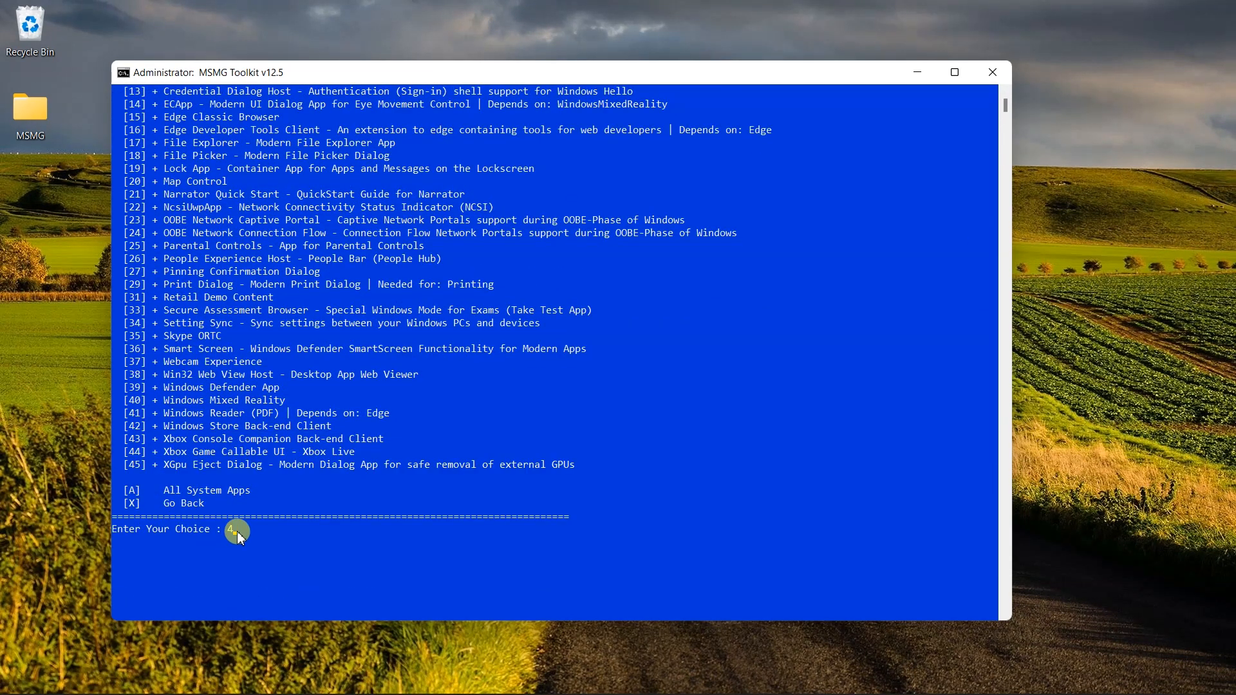
pyautogui.press('Return')
pyautogui.write('44')
pyautogui.press('Return')
pyautogui.write('45')
pyautogui.press('Return')
pyautogui.scroll(-1, 251, 433)
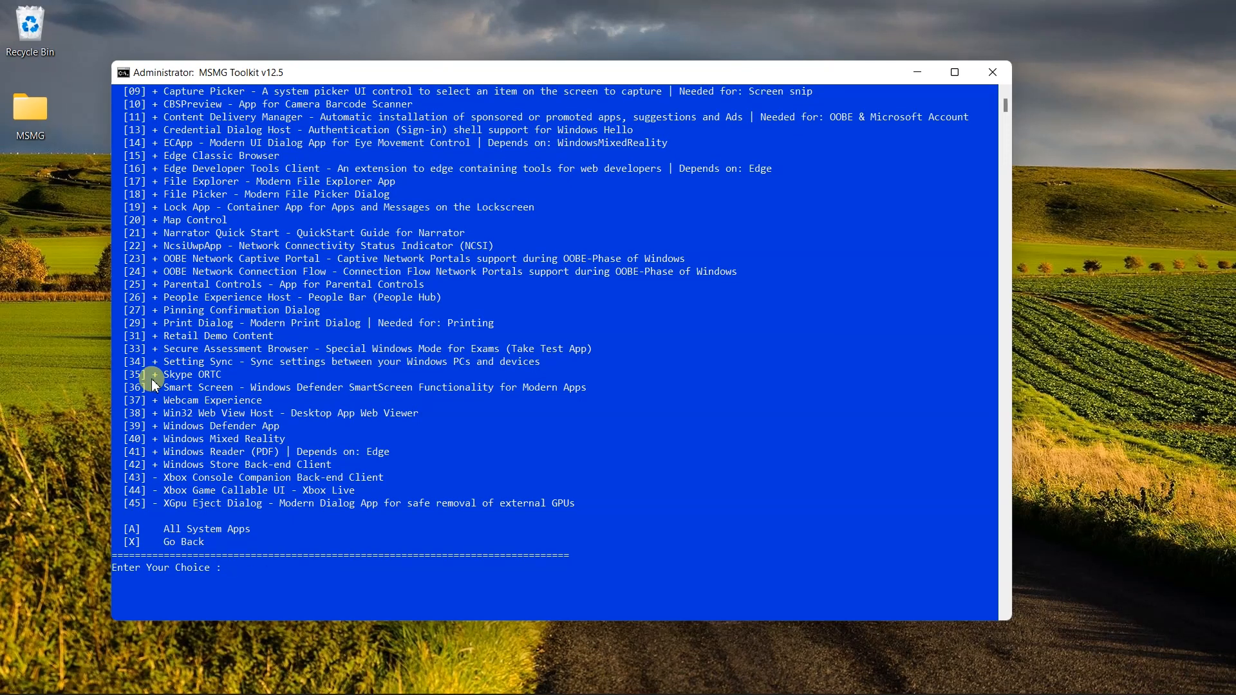
pyautogui.scroll(1, 154, 385)
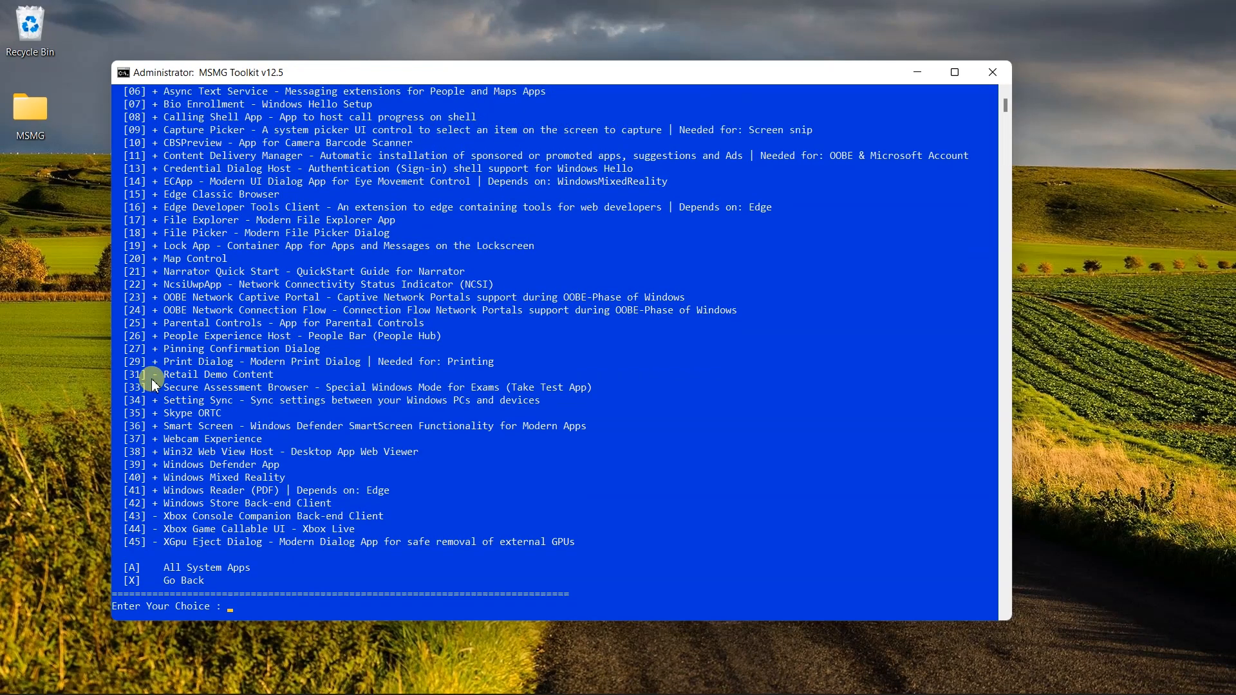
pyautogui.write('x')
pyautogui.press('Return')
# - In Windows Apps (8), mark News (18), My Office (17), Films & TV (09) and Feedback Hub (08) for removal, and go back
pyautogui.write('8')
pyautogui.press('Return')
pyautogui.moveTo(160, 220); pyautogui.dragTo(192, 220)
pyautogui.click(238, 610)
pyautogui.write('1817')
pyautogui.press('Return')
pyautogui.write('9')
pyautogui.press('Return')
pyautogui.write('8')
pyautogui.press('Return')
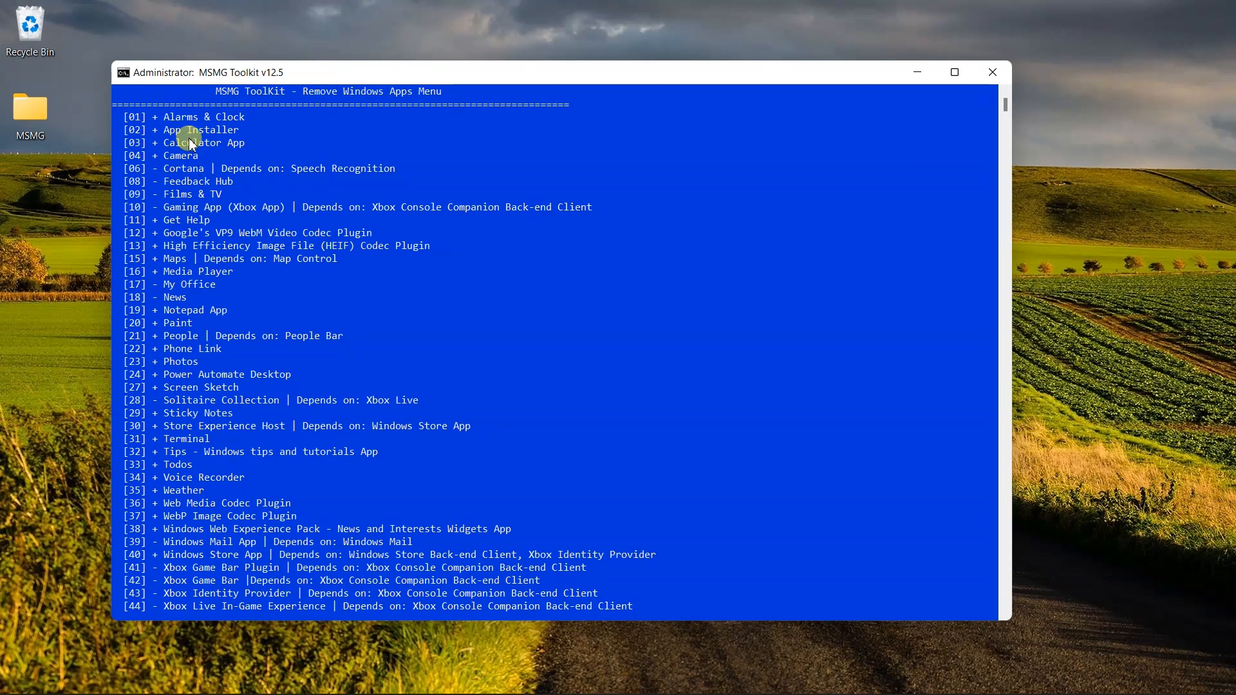
pyautogui.scroll(-6, 199, 285)
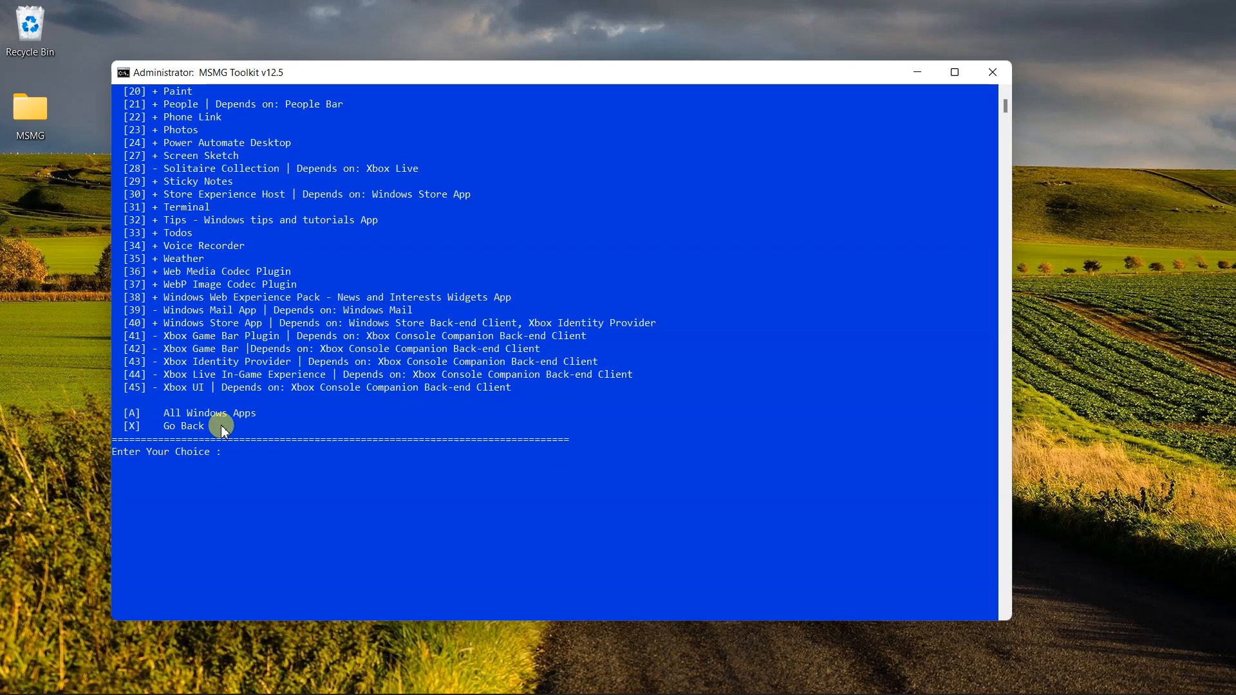
pyautogui.write('x')
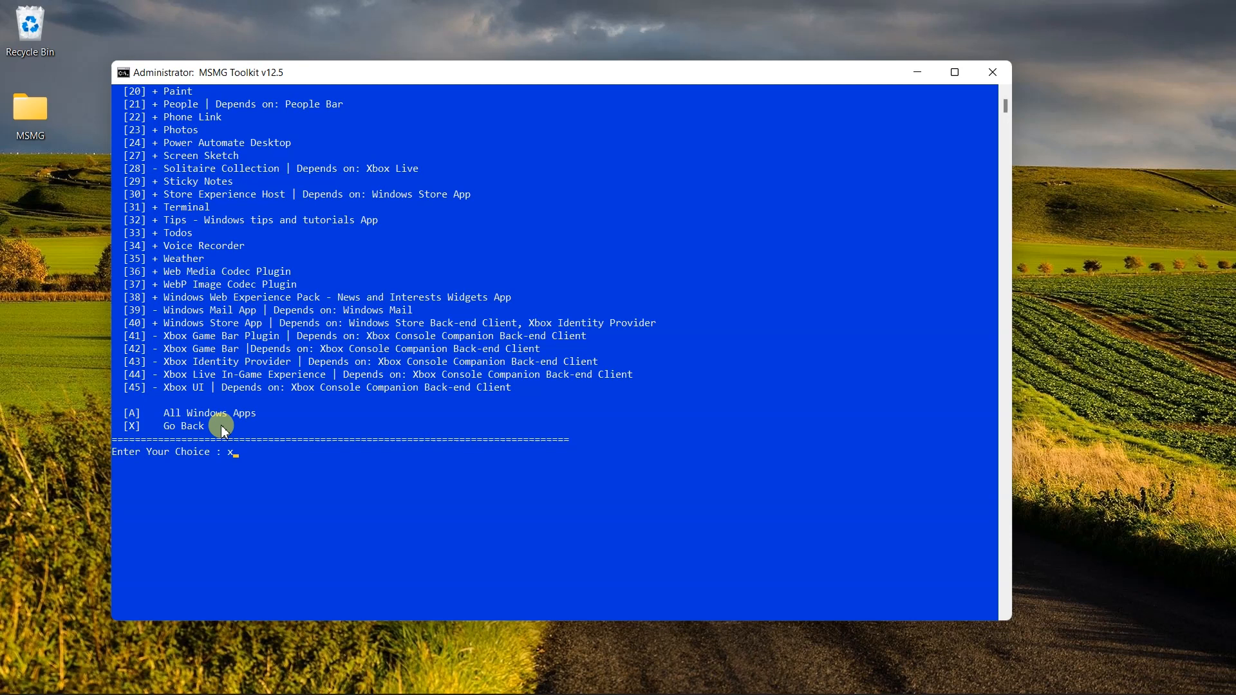
pyautogui.press('Return')
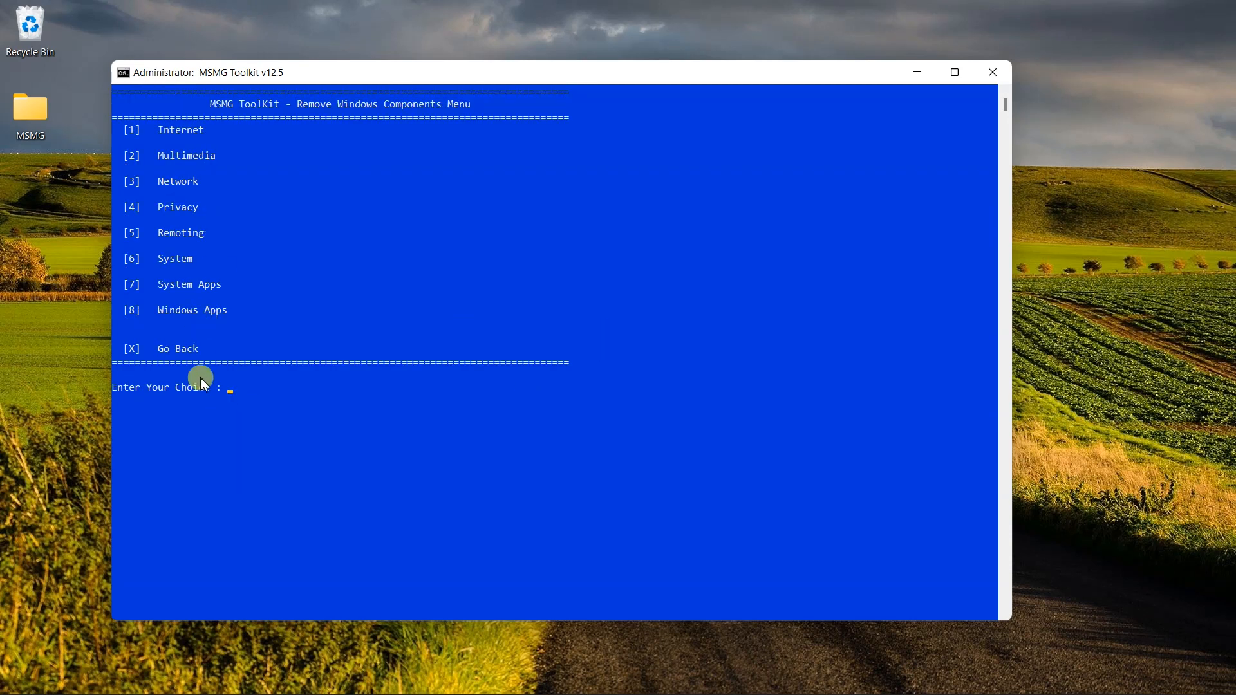
# - Leave the component categories, run Start Removing Windows Components (2), and return to the main menu
pyautogui.write('x')
pyautogui.press('Return')
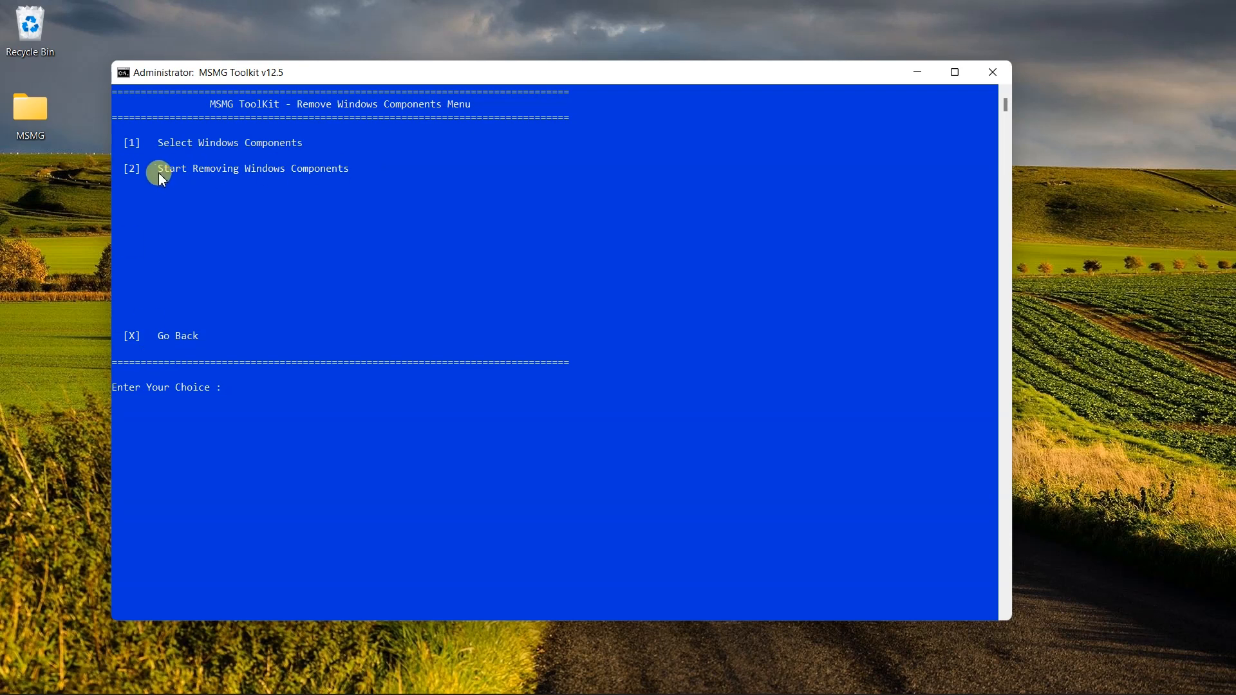
pyautogui.write('2')
pyautogui.press('Return')
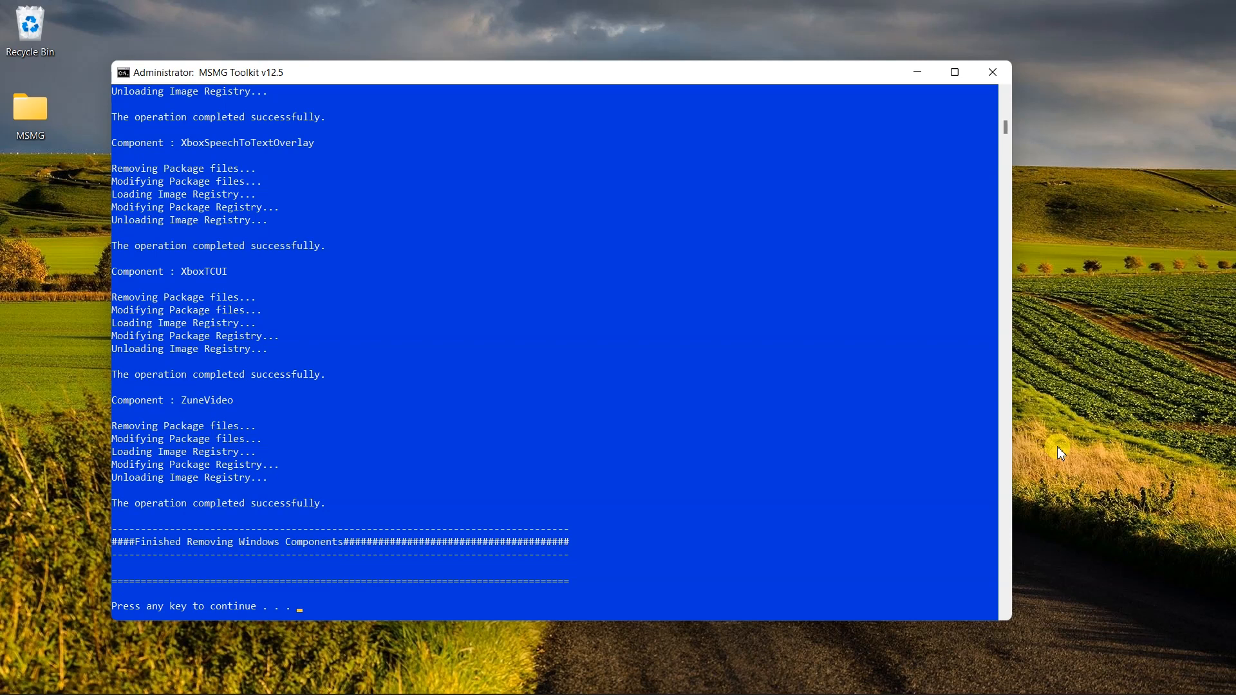
pyautogui.press('Return')
pyautogui.press('x')
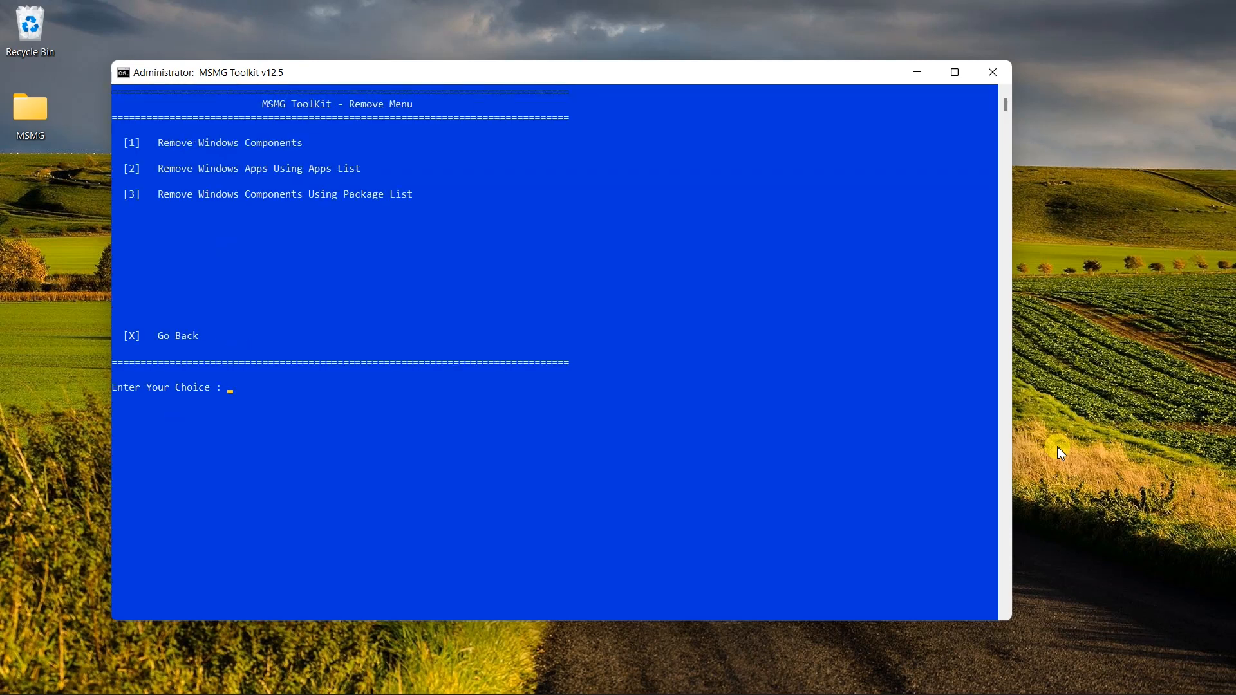
pyautogui.press('x')
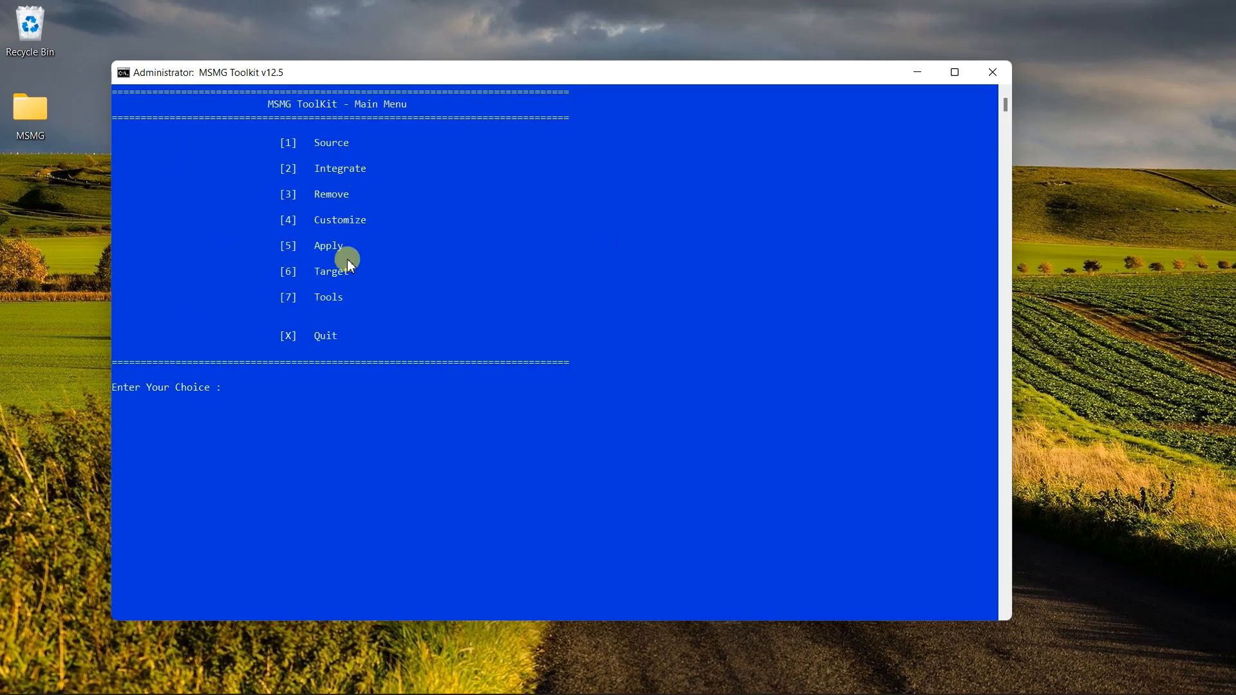
# - Apply and save the changes to the source images (5, 2), answering yes to trimming unselected editions and to cleaning up the image folder
pyautogui.press('5')
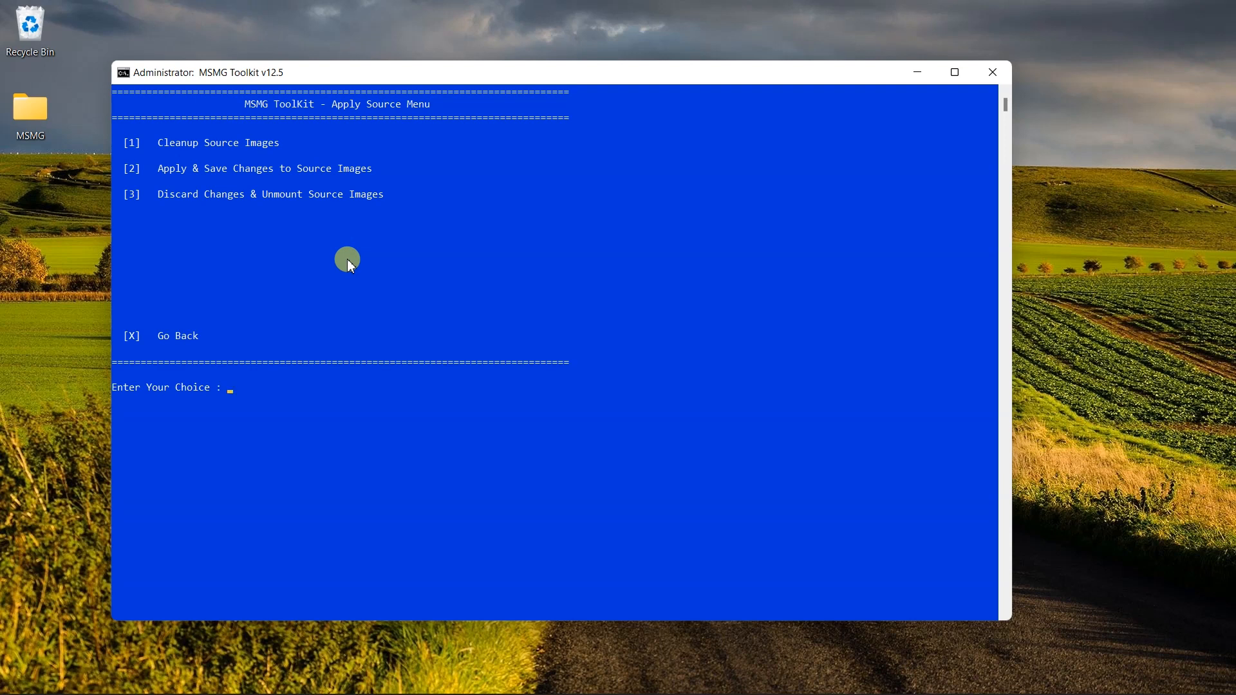
pyautogui.moveTo(158, 169); pyautogui.dragTo(429, 168)
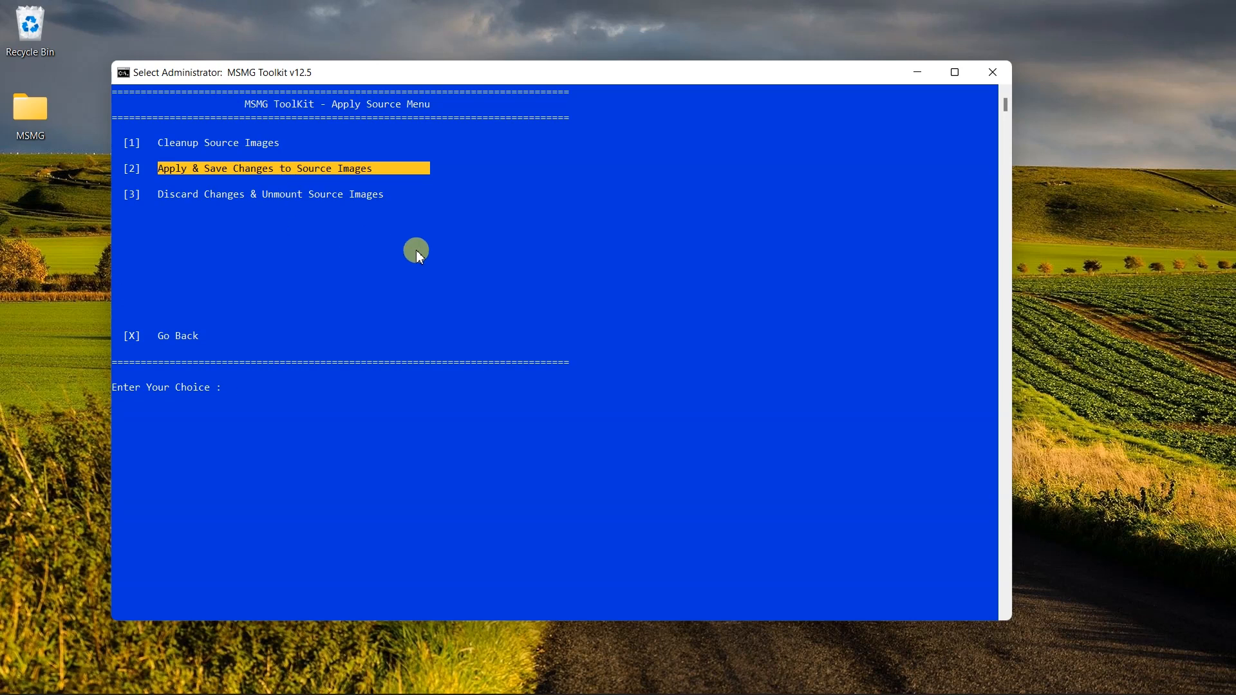
pyautogui.press('2')
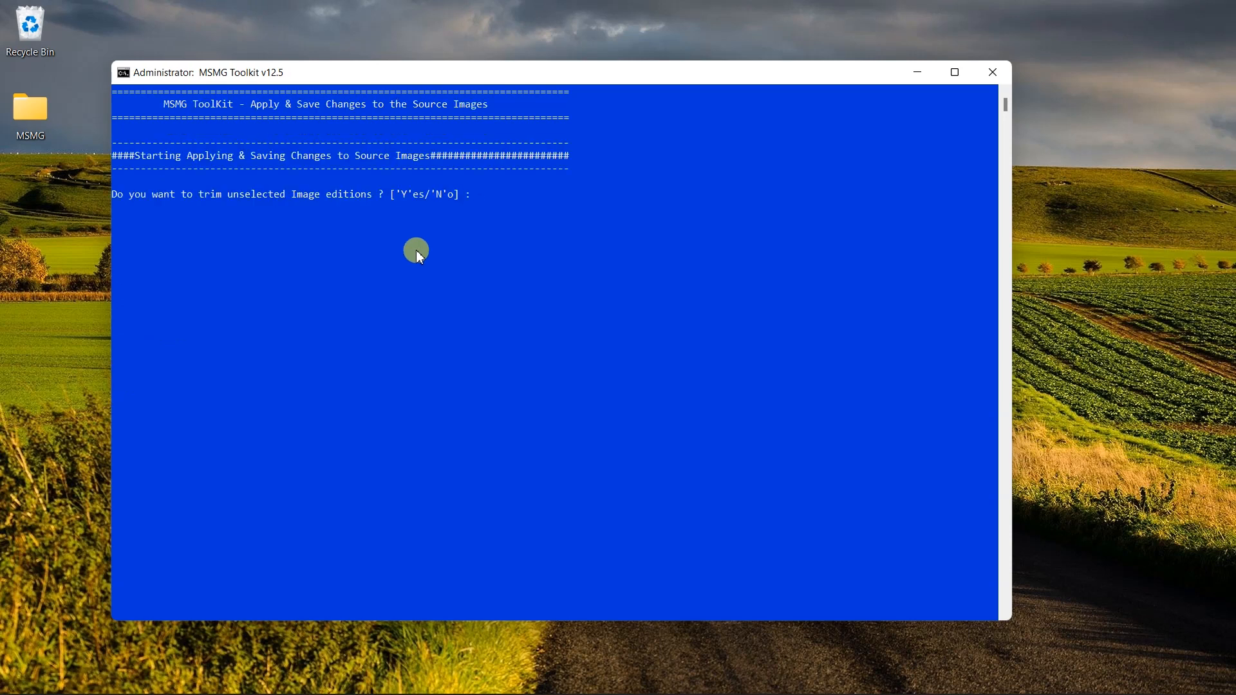
pyautogui.press('y')
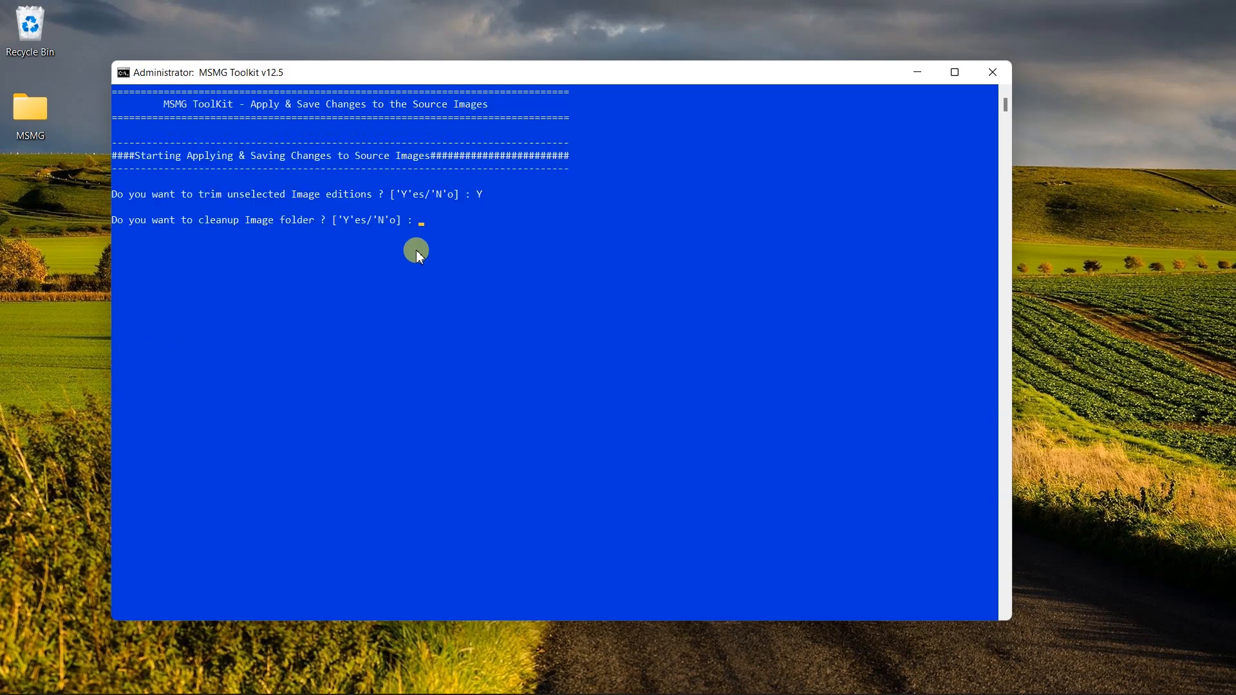
pyautogui.press('y')
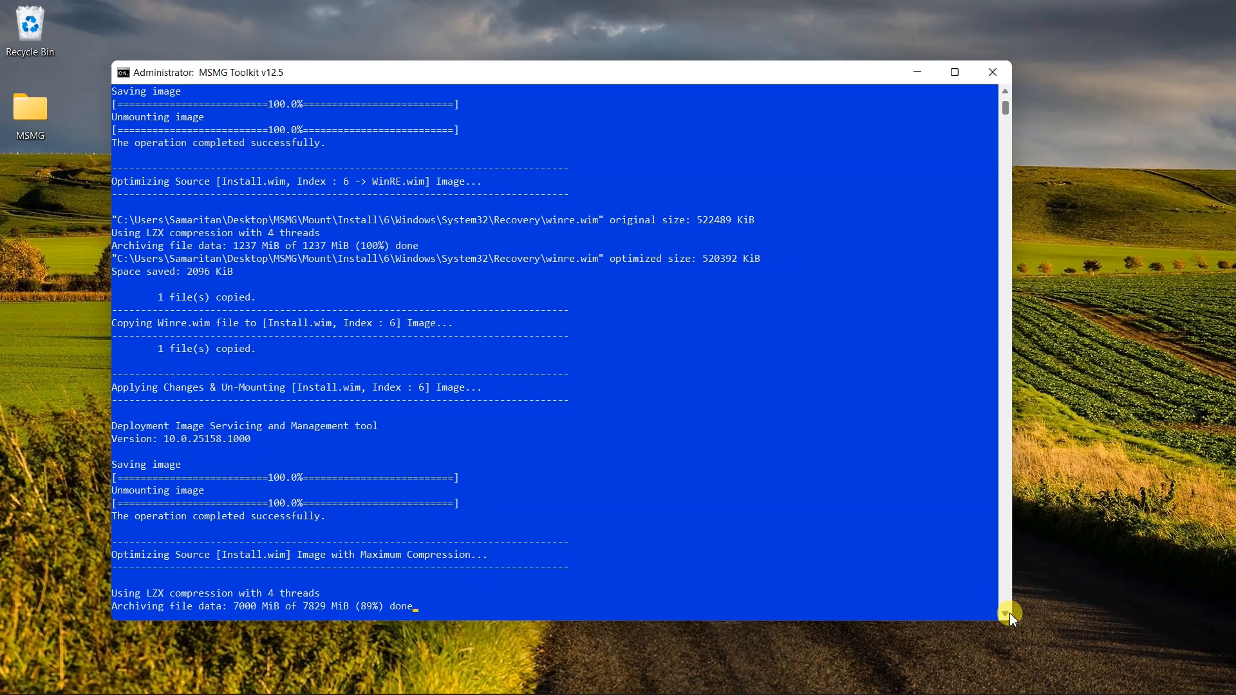
pyautogui.scroll(-6, 1010, 613)
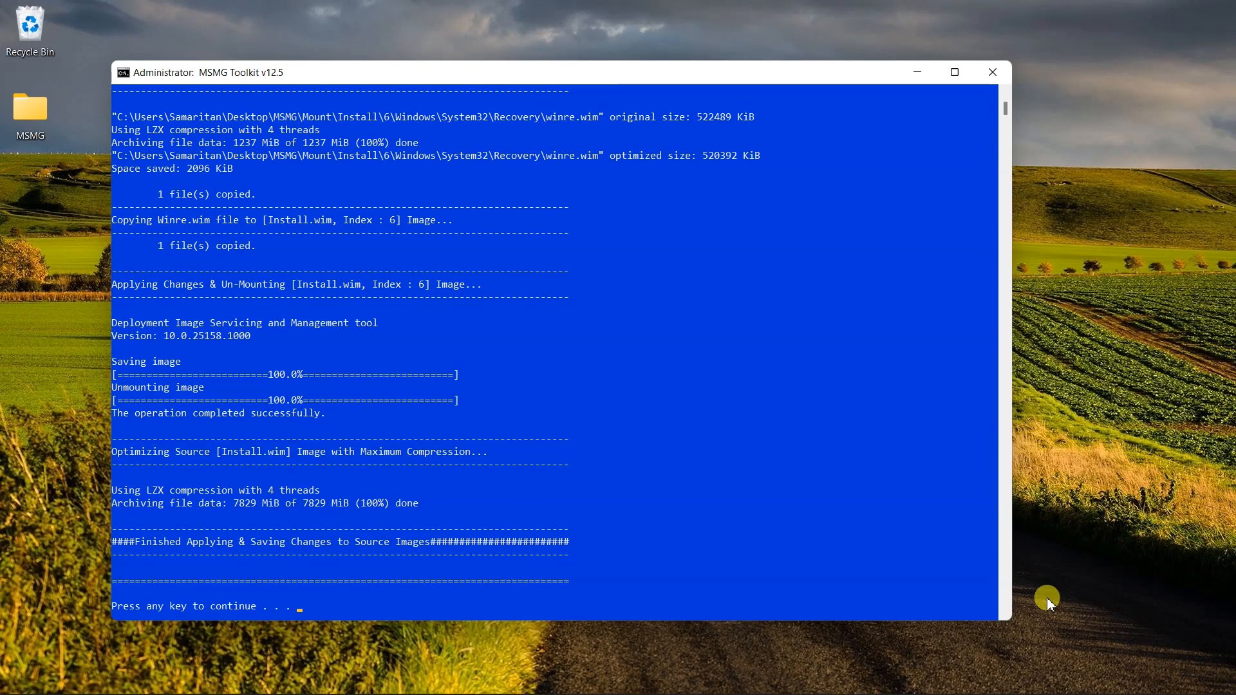
pyautogui.press('Return')
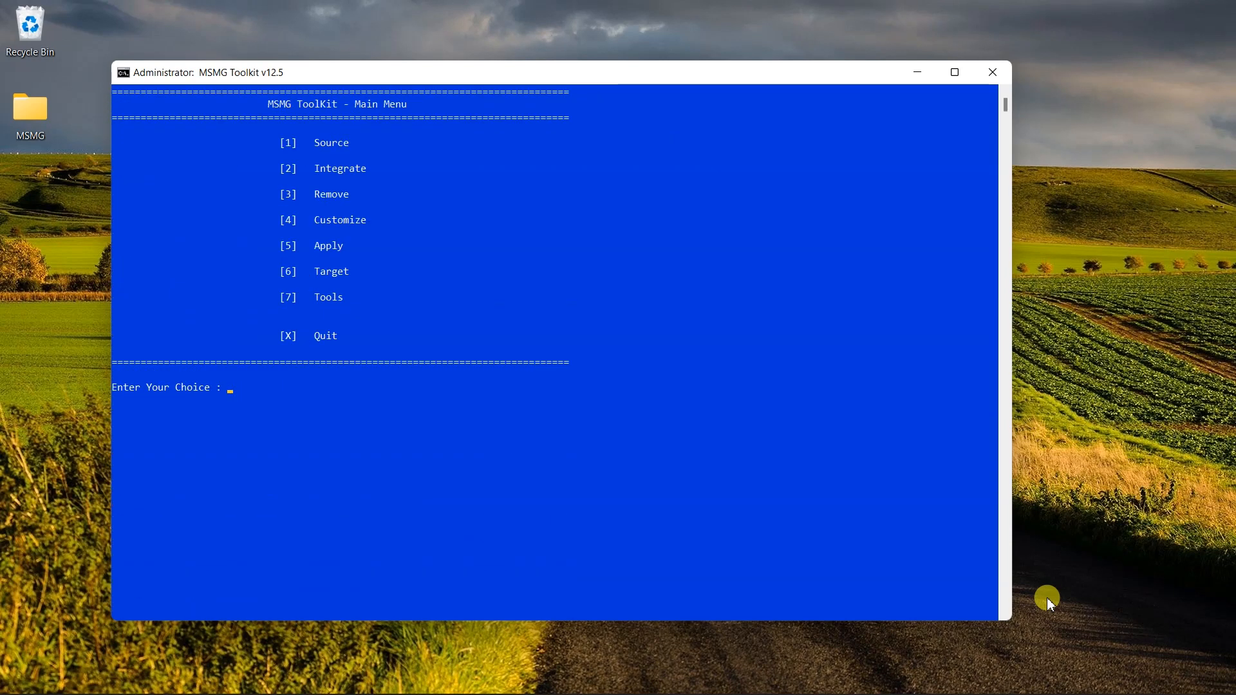
# - Choose Target (6) from the main menu and start Make a DVD ISO Image (1)
pyautogui.moveTo(310, 272); pyautogui.dragTo(494, 271)
pyautogui.write('6')
pyautogui.press('Return')
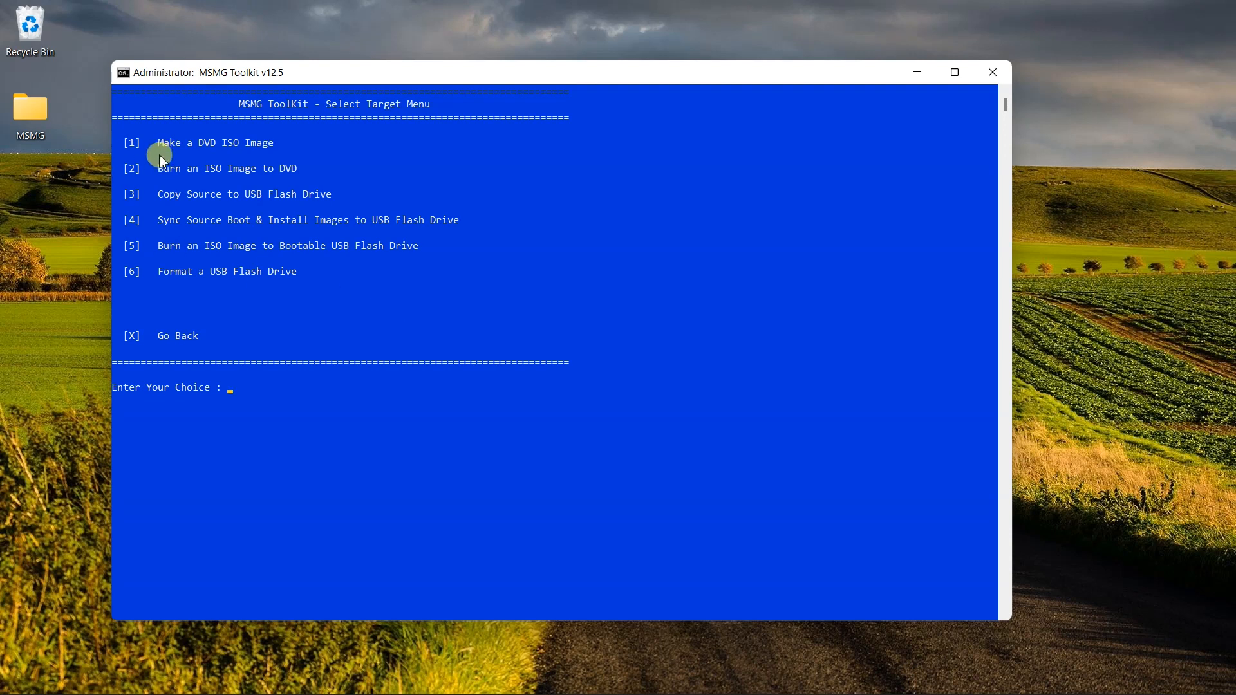
pyautogui.moveTo(153, 142); pyautogui.dragTo(307, 147)
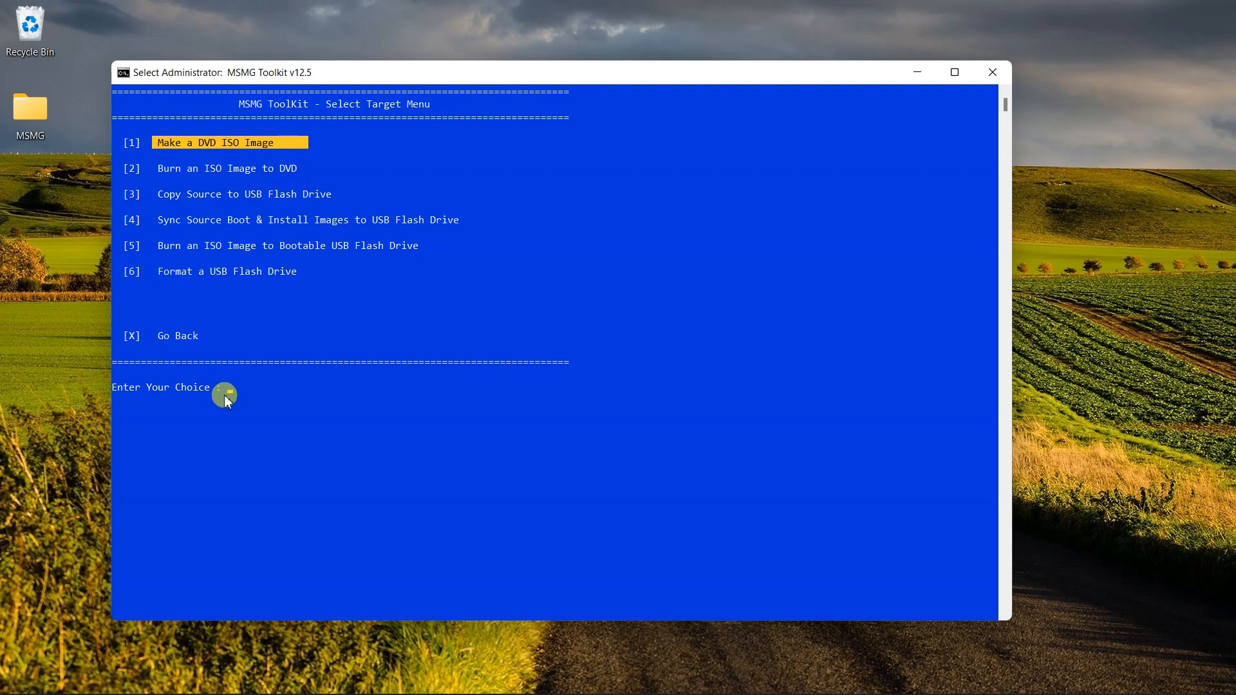
pyautogui.press('1')
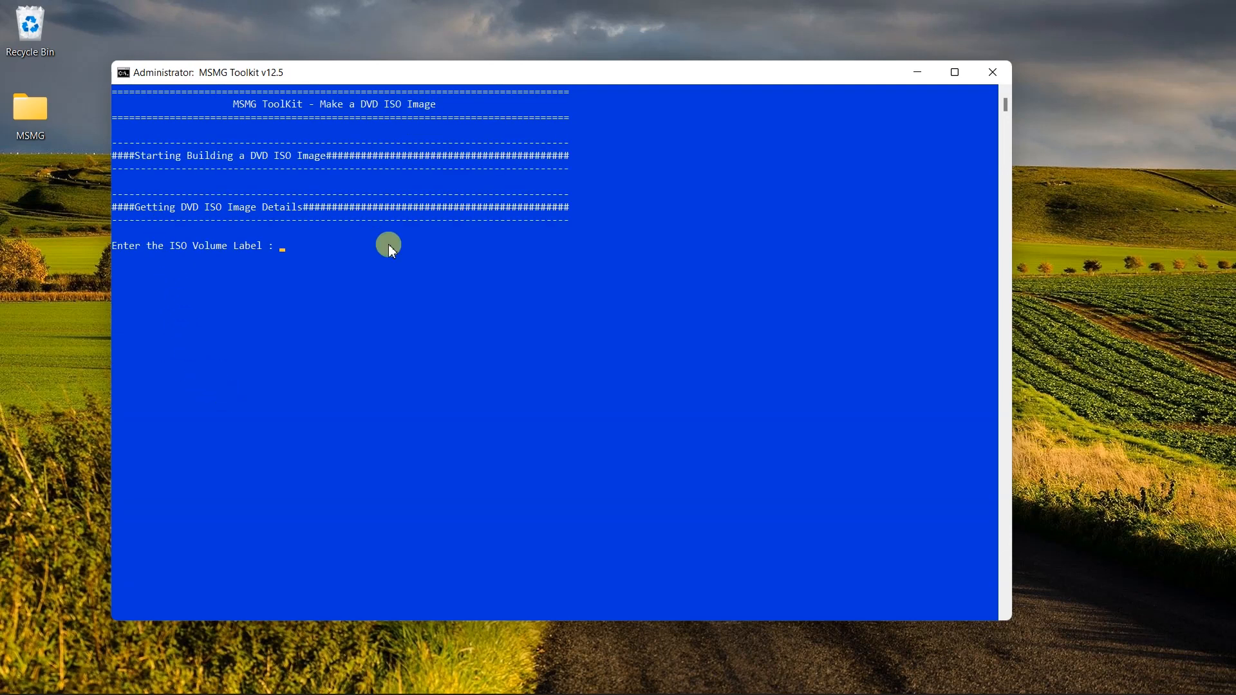
# - Build the ISO with CustomISOWIN11 as both its volume label and file name, and return to the main menu
pyautogui.write('CustomISOWIN11')
pyautogui.moveTo(358, 246)
pyautogui.mouseDown()
pyautogui.moveTo(283, 248)
pyautogui.moveTo(355, 251)
pyautogui.mouseUp()
pyautogui.hotkey('ctrl', 'c')
pyautogui.rightClick(284, 249)
pyautogui.rightClick(354, 252)
pyautogui.press('Return')
pyautogui.click(264, 278)
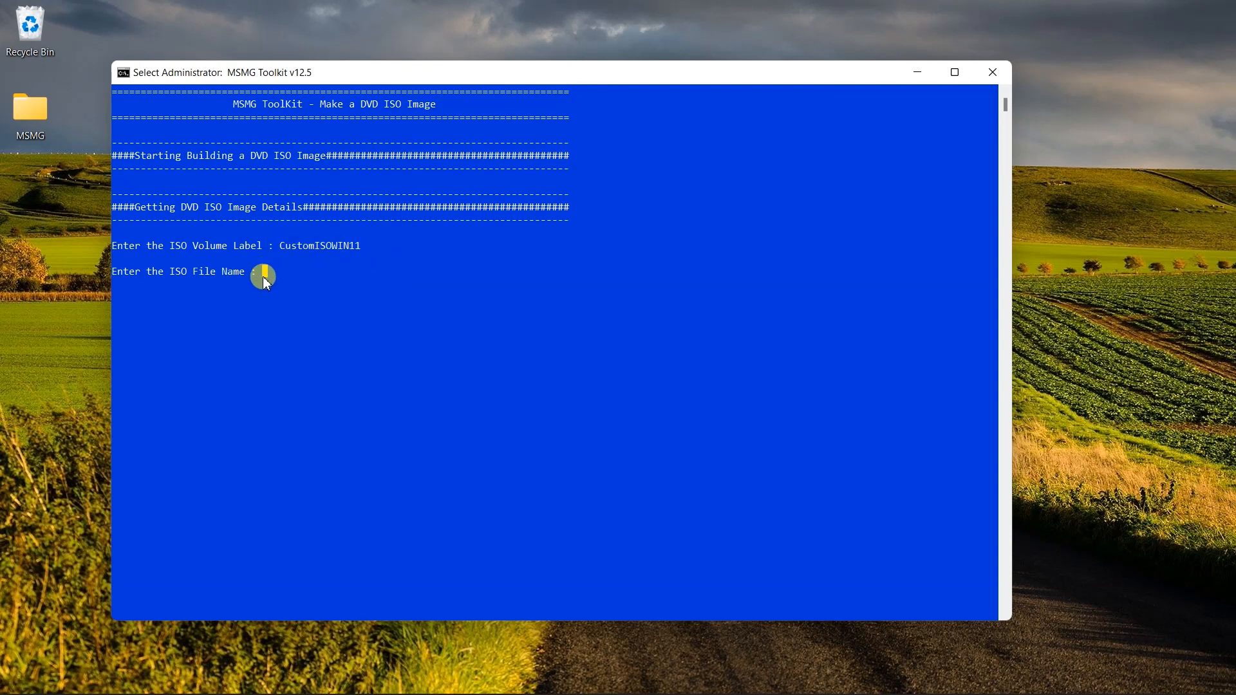
pyautogui.rightClick(265, 278)
pyautogui.press('Return')
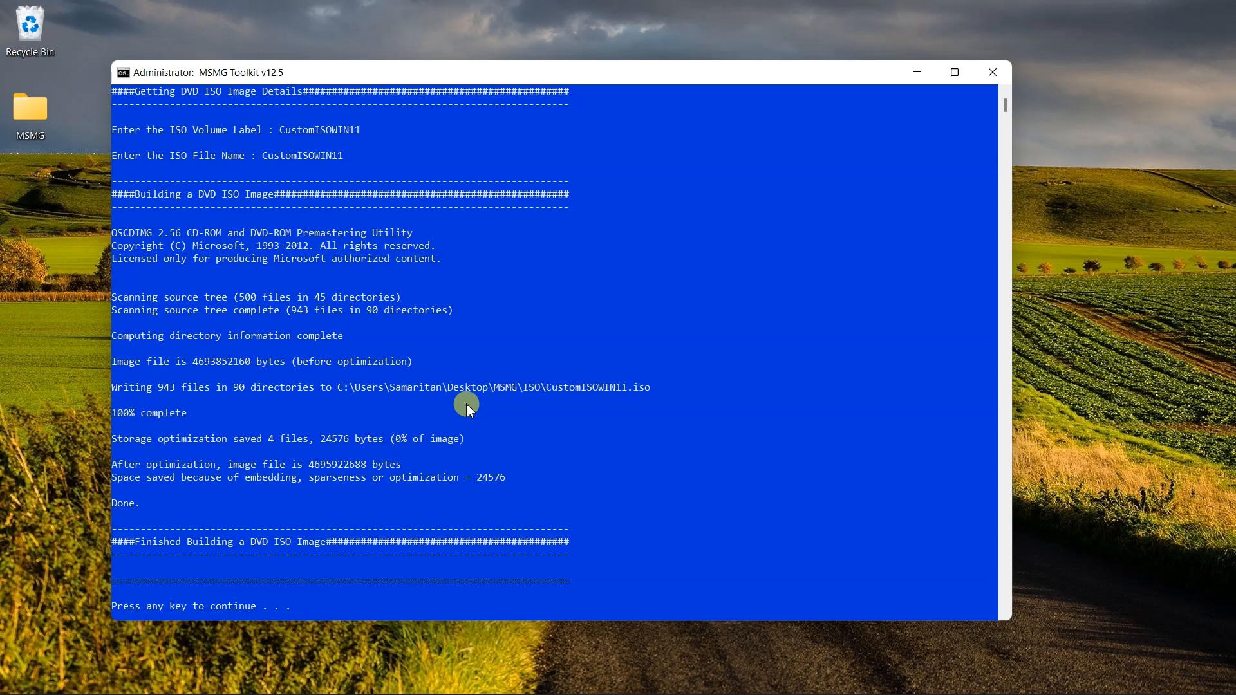
pyautogui.press('Return')
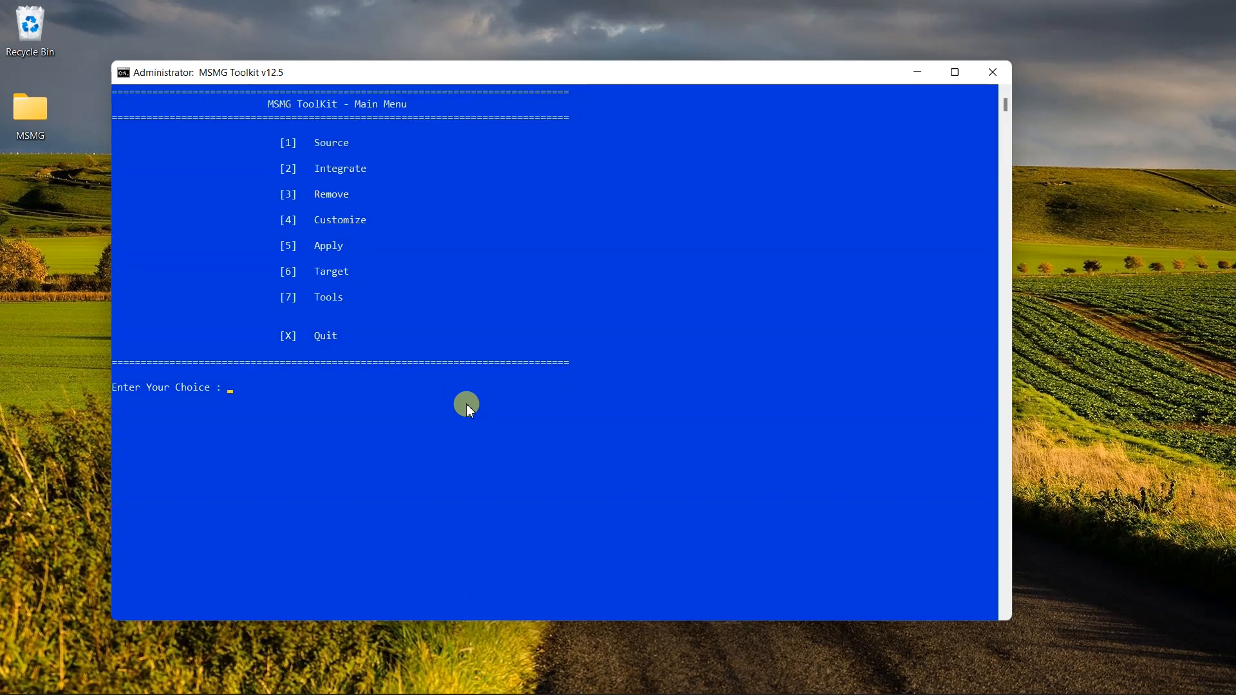
# - Open the ISO folder inside the desktop's MSMG folder in File Explorer and select the CustomISOWIN11 disc image
pyautogui.doubleClick(34, 112)
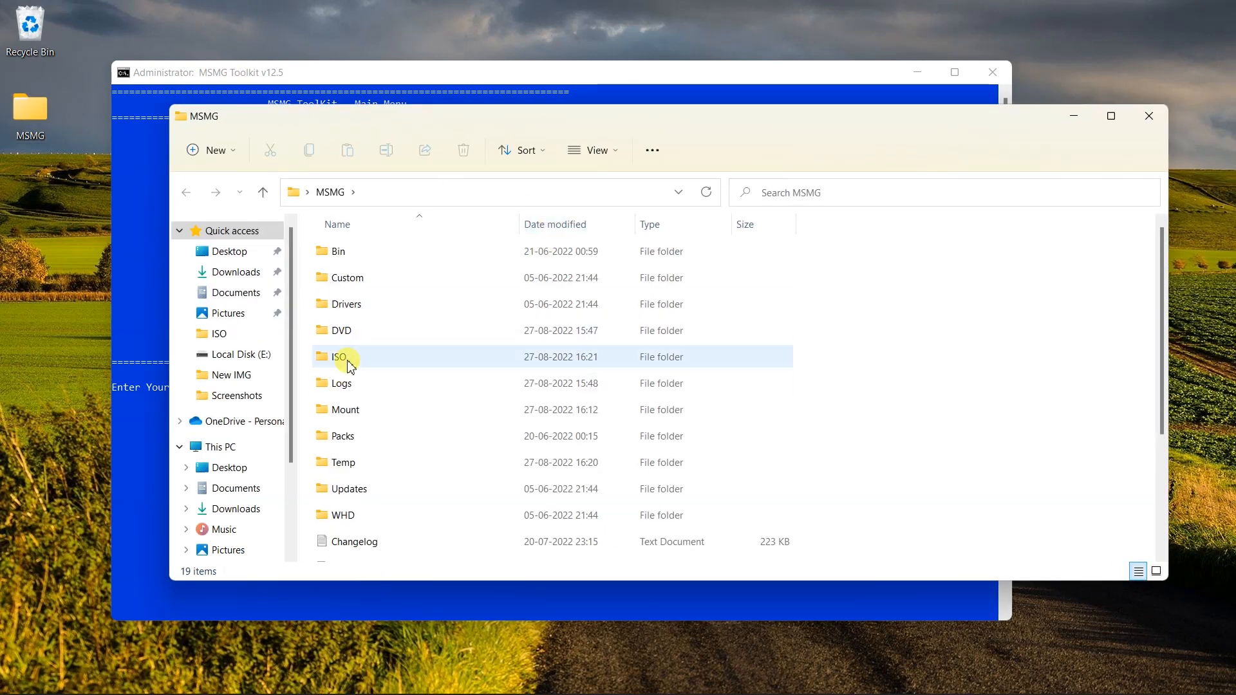
pyautogui.doubleClick(350, 365)
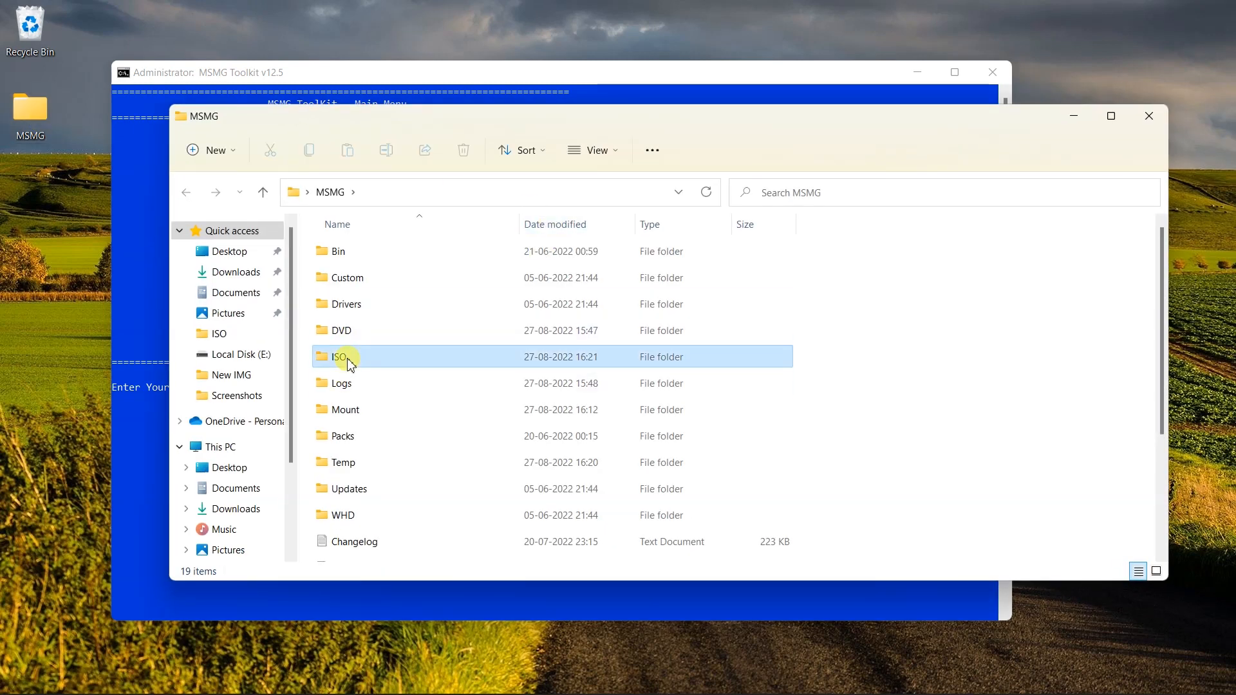
pyautogui.click(386, 257)
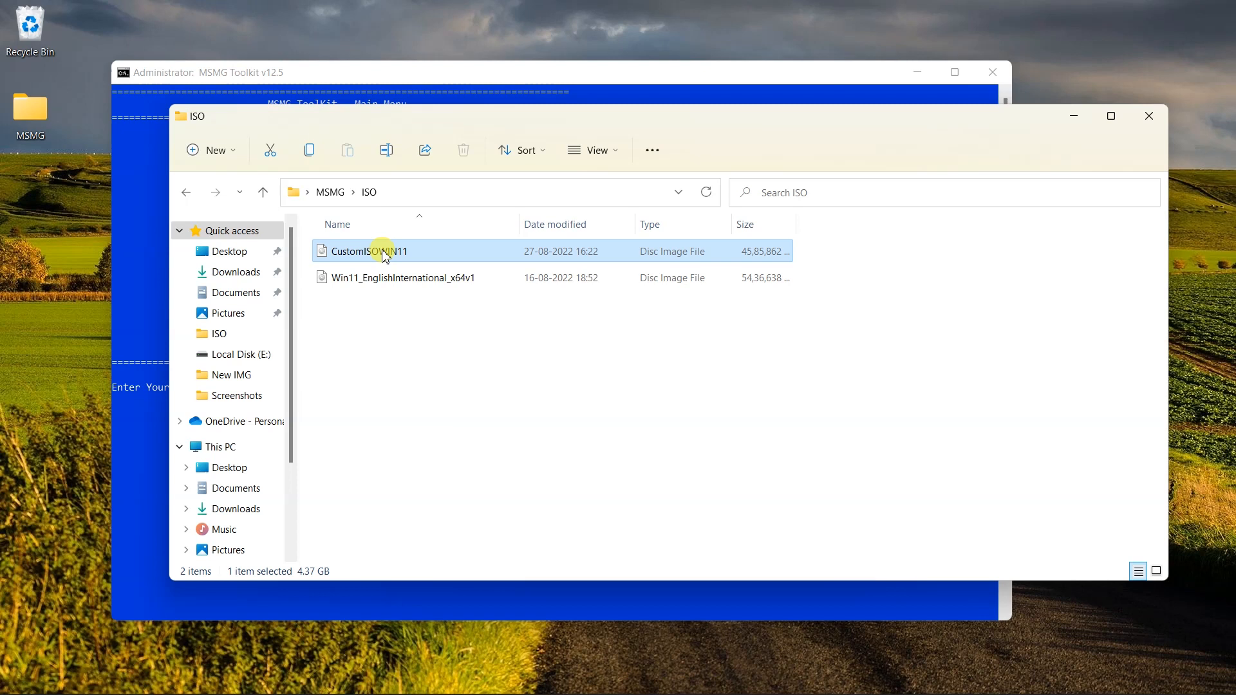
# - Compare the file sizes of Win11_EnglishInternational_x64v1 and CustomISOWIN11, and minimize the ISO folder window
pyautogui.click(383, 281)
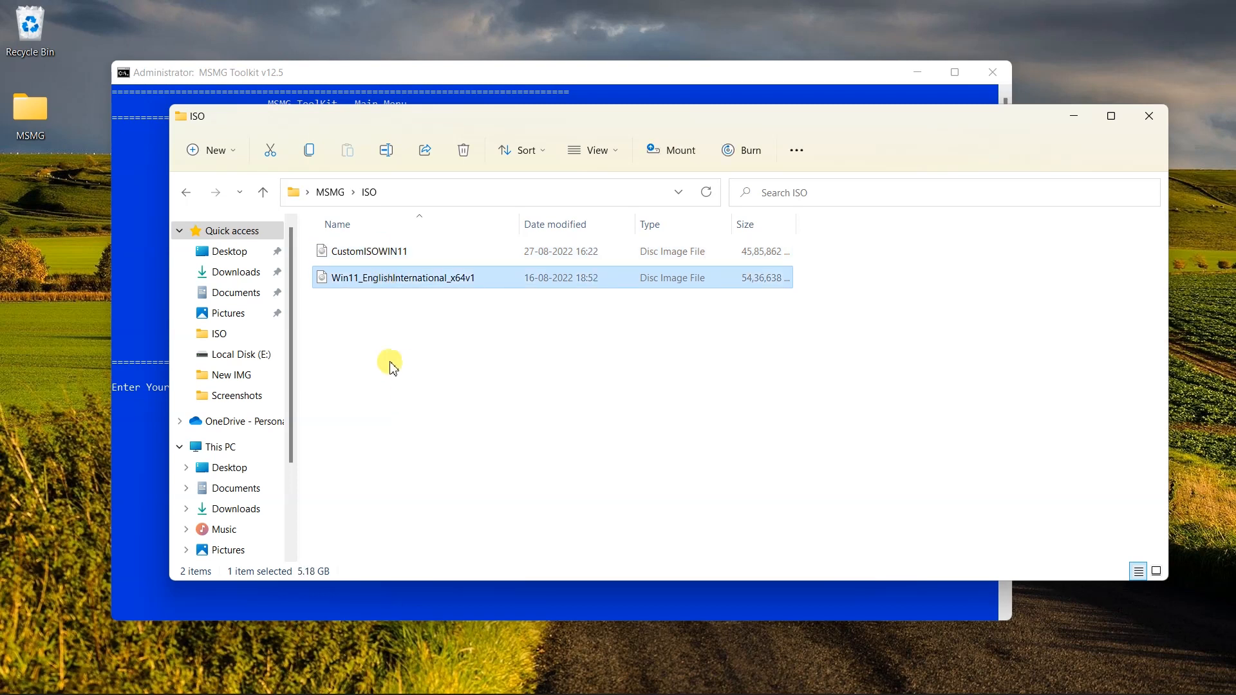
pyautogui.click(370, 251)
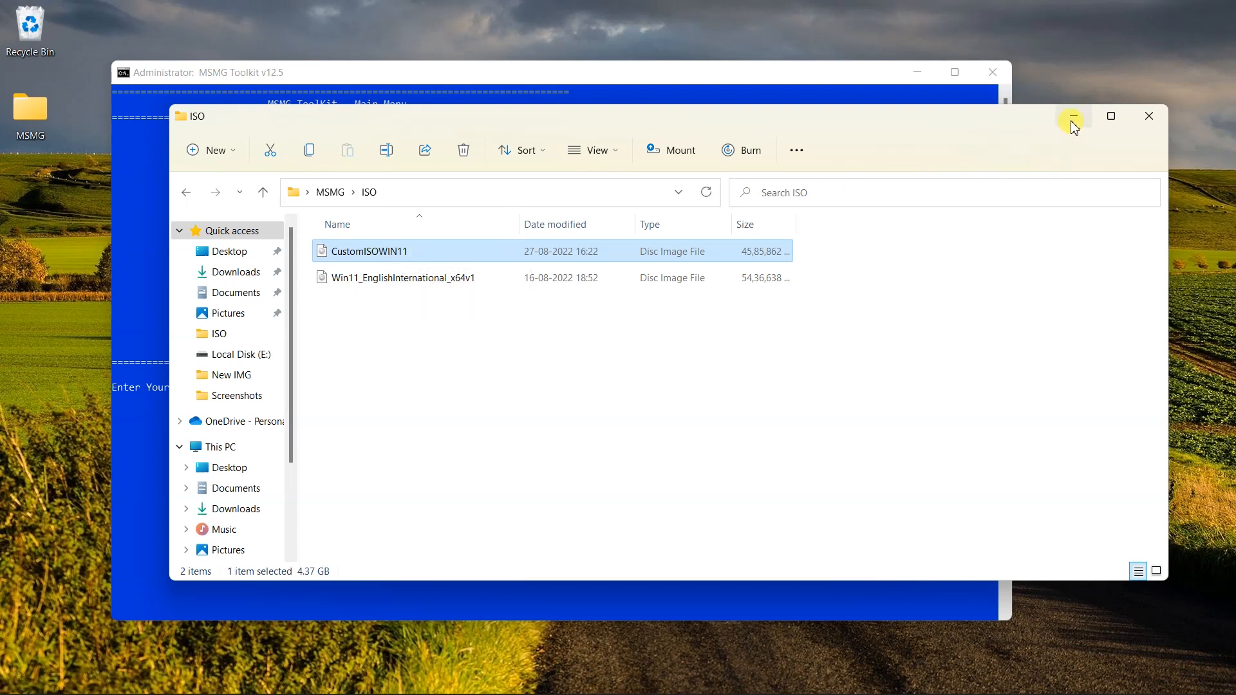
pyautogui.click(1073, 121)
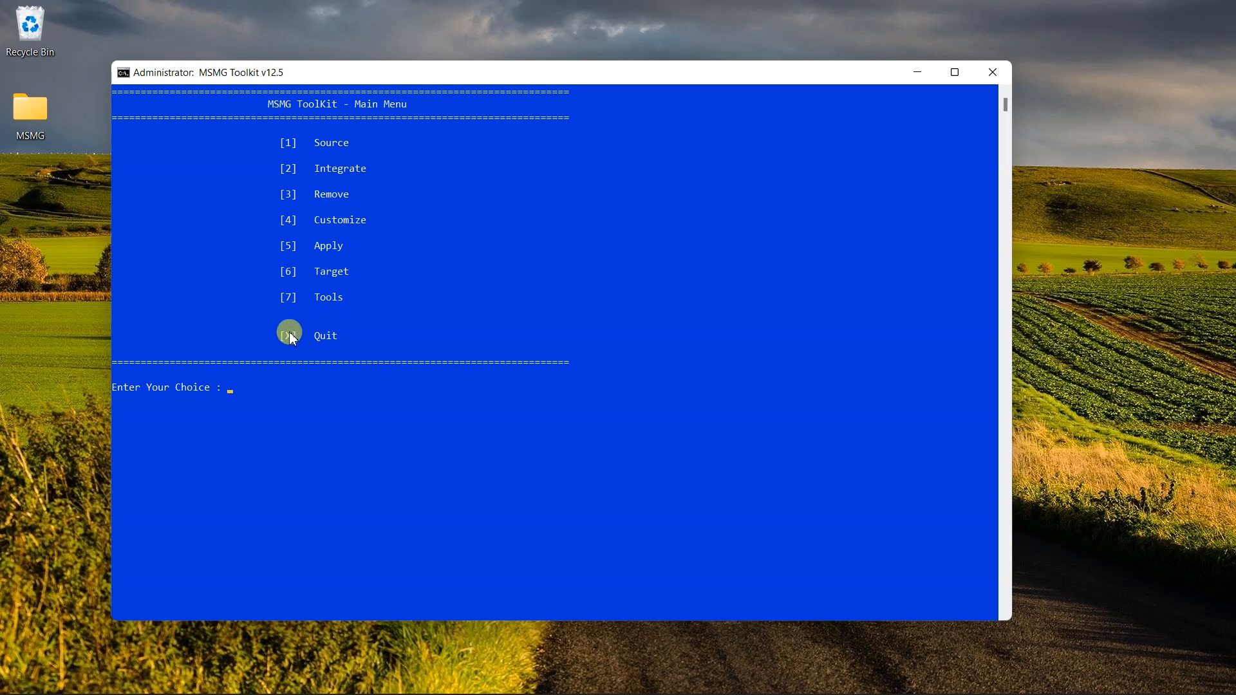
# - Quit the toolkit from its main menu (X) and close its window once the cleanup ends
pyautogui.moveTo(277, 335); pyautogui.dragTo(420, 340)
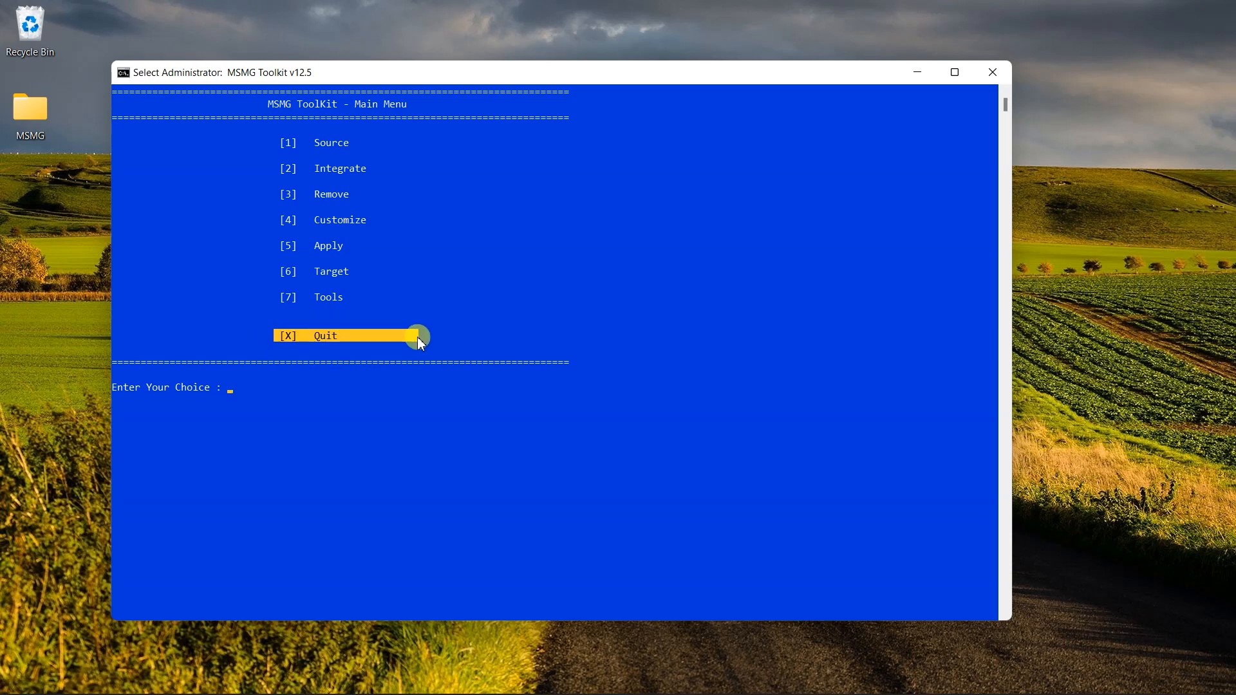
pyautogui.press('x')
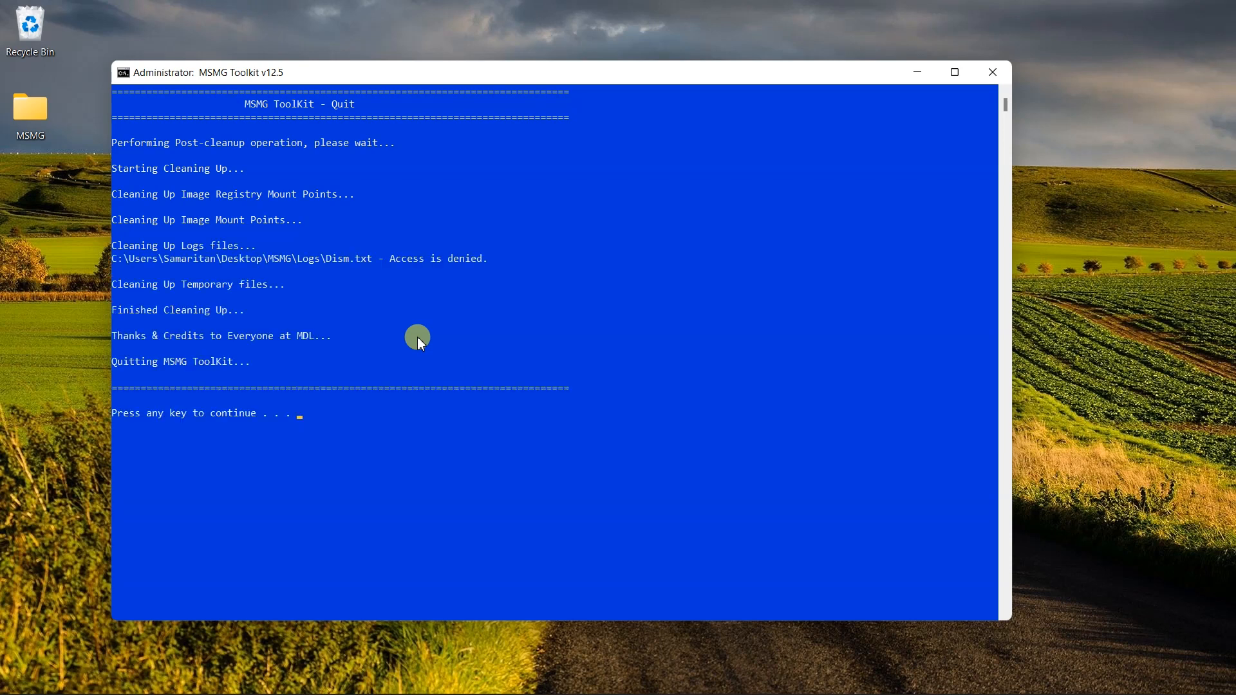
pyautogui.press('Return')
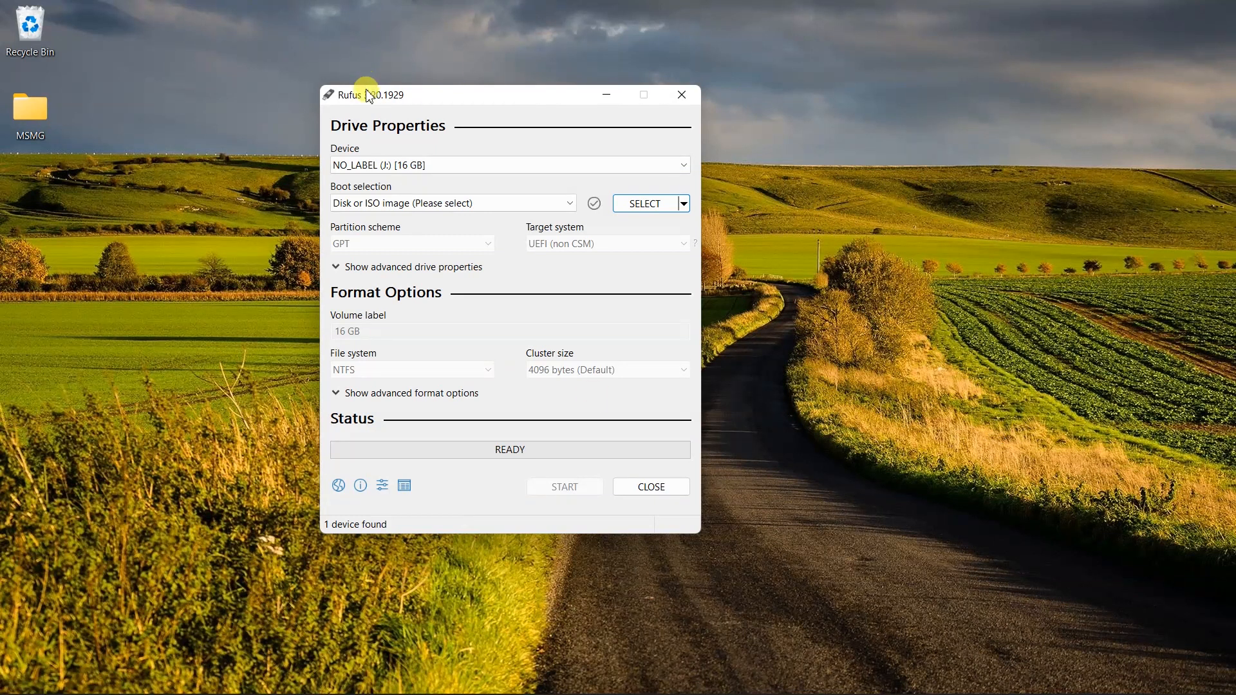
# - In Rufus, keep Disk or ISO image as the boot selection and load CustomISOWIN11 from the desktop's MSMG\ISO folder
pyautogui.click(569, 205)
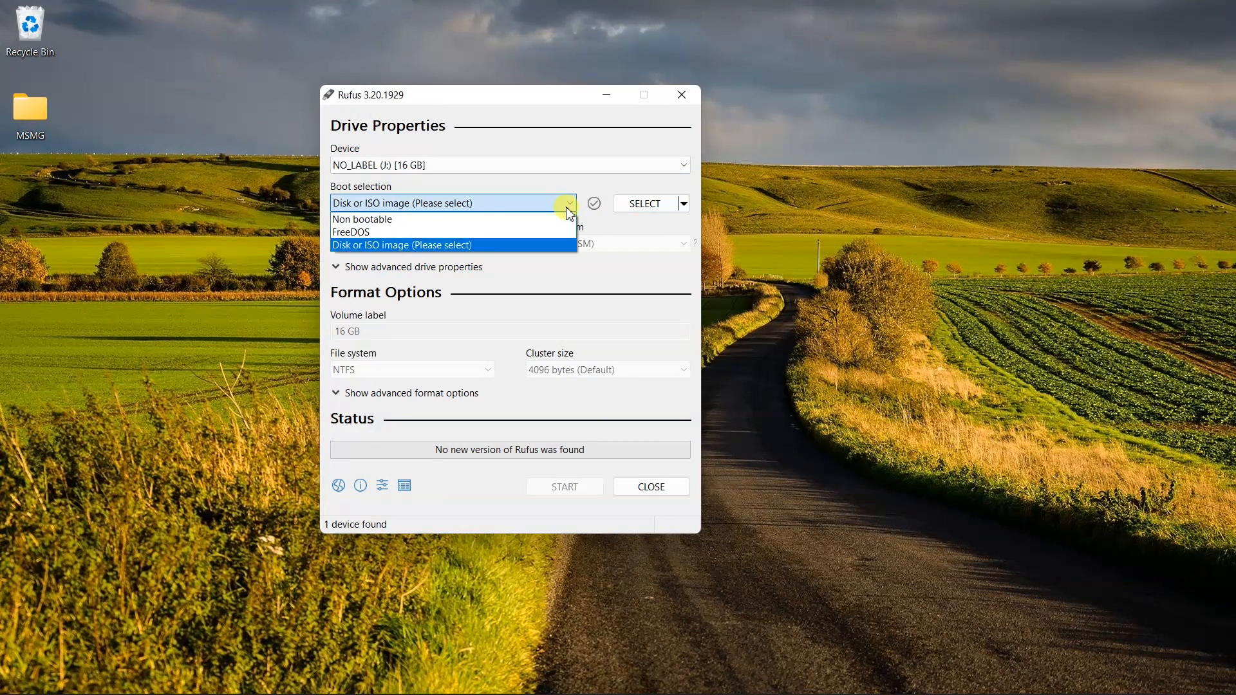
pyautogui.click(570, 204)
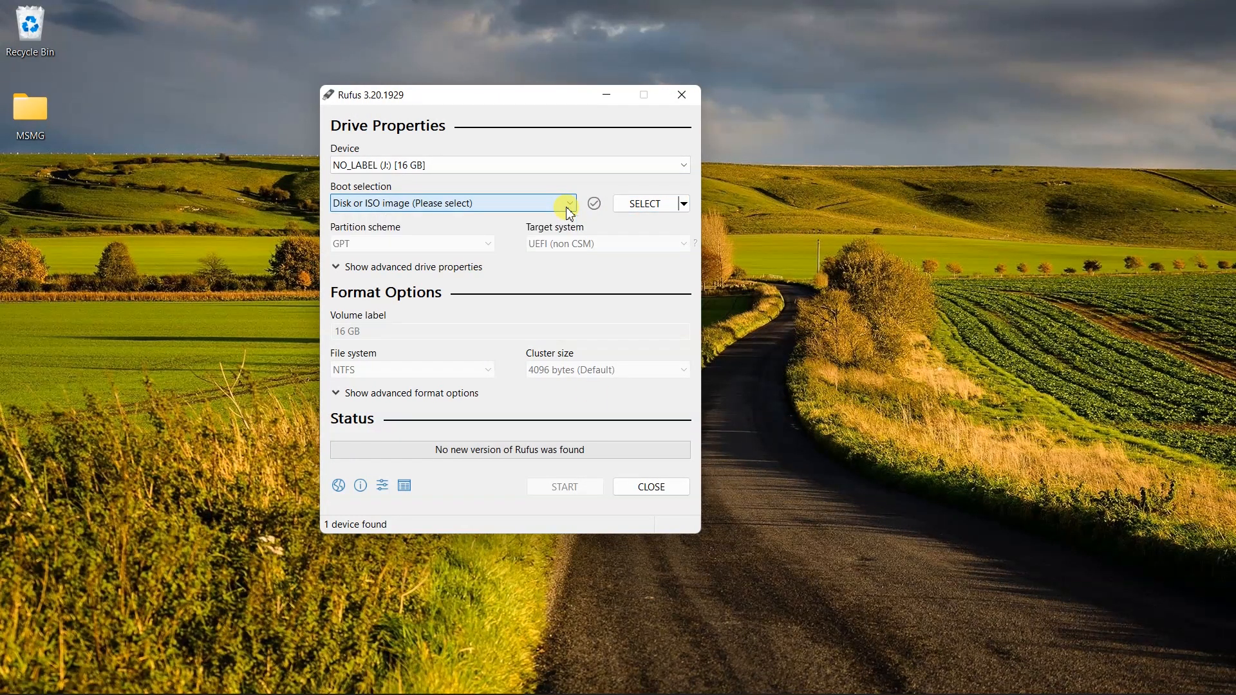
pyautogui.click(646, 203)
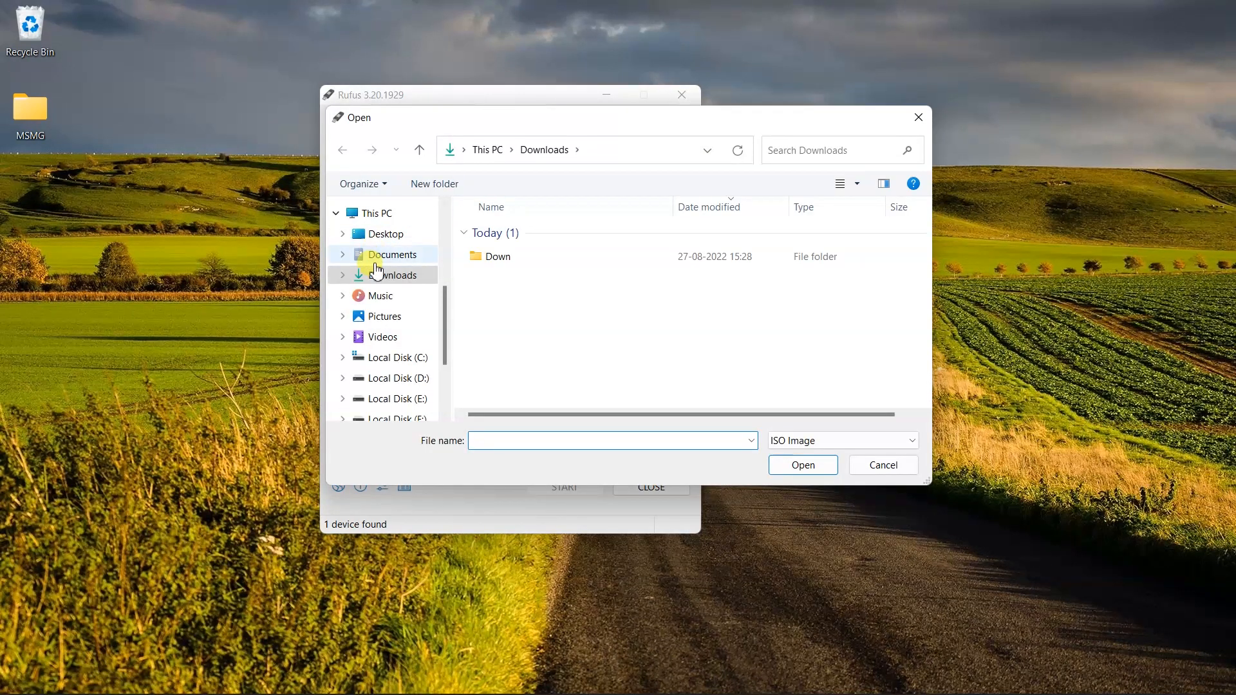
pyautogui.click(396, 234)
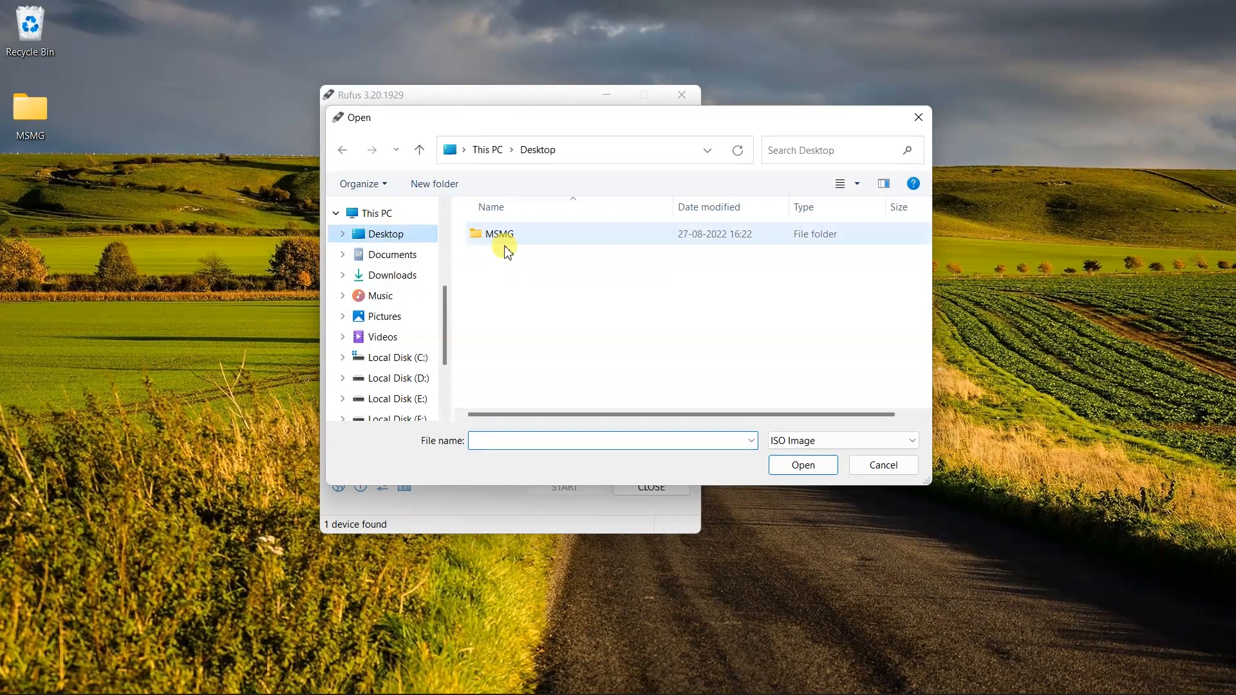
pyautogui.doubleClick(527, 243)
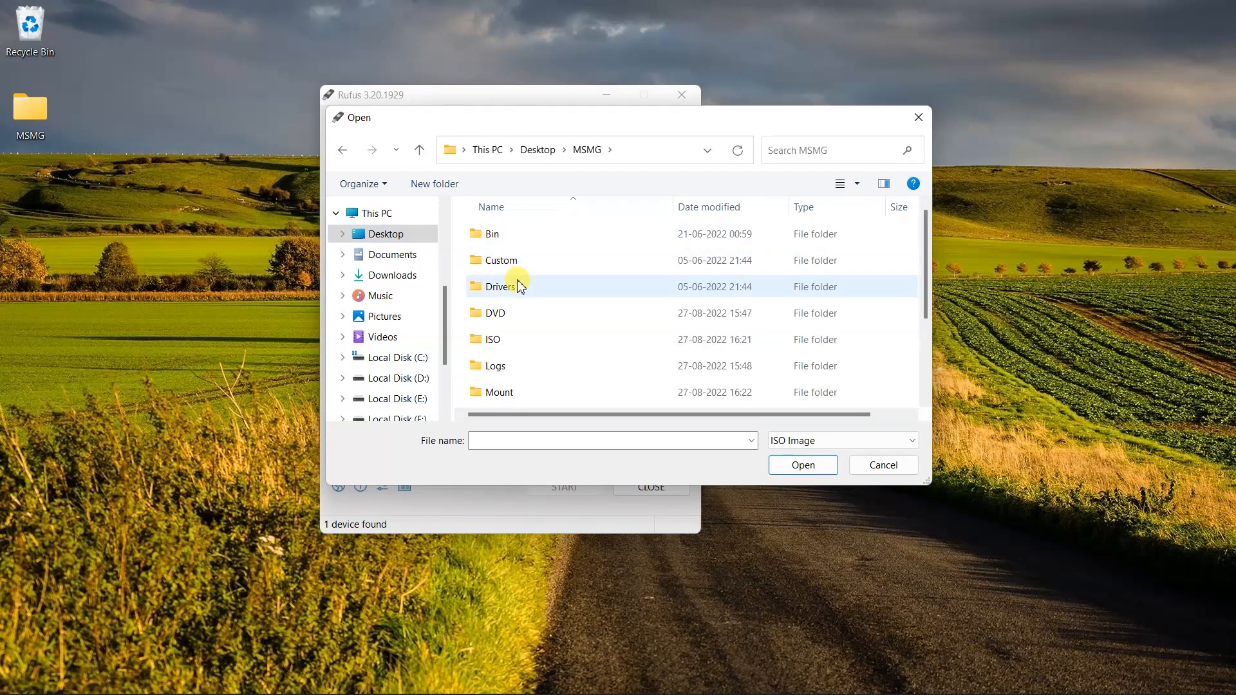
pyautogui.doubleClick(516, 342)
pyautogui.click(540, 234)
pyautogui.click(801, 465)
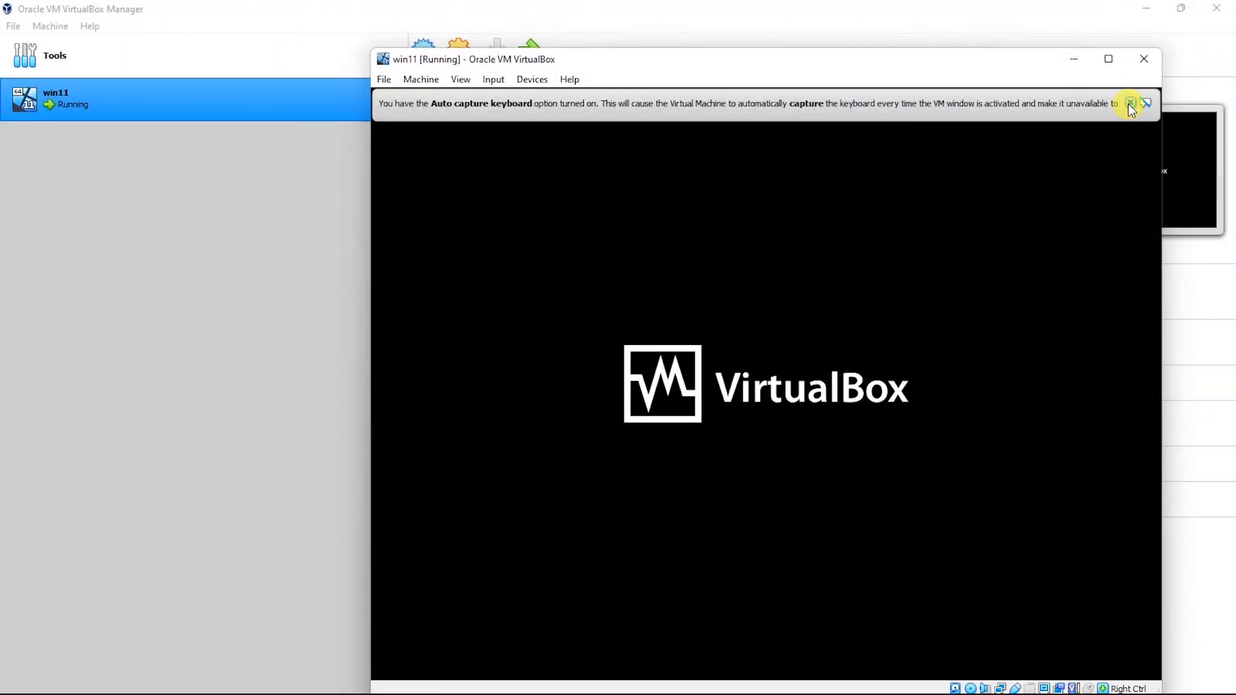
# - In the running win11 VirtualBox machine, dismiss the keyboard capture notice, accept the default Windows Setup language settings and start the installation
pyautogui.click(1128, 103)
pyautogui.moveTo(911, 58); pyautogui.dragTo(923, 31)
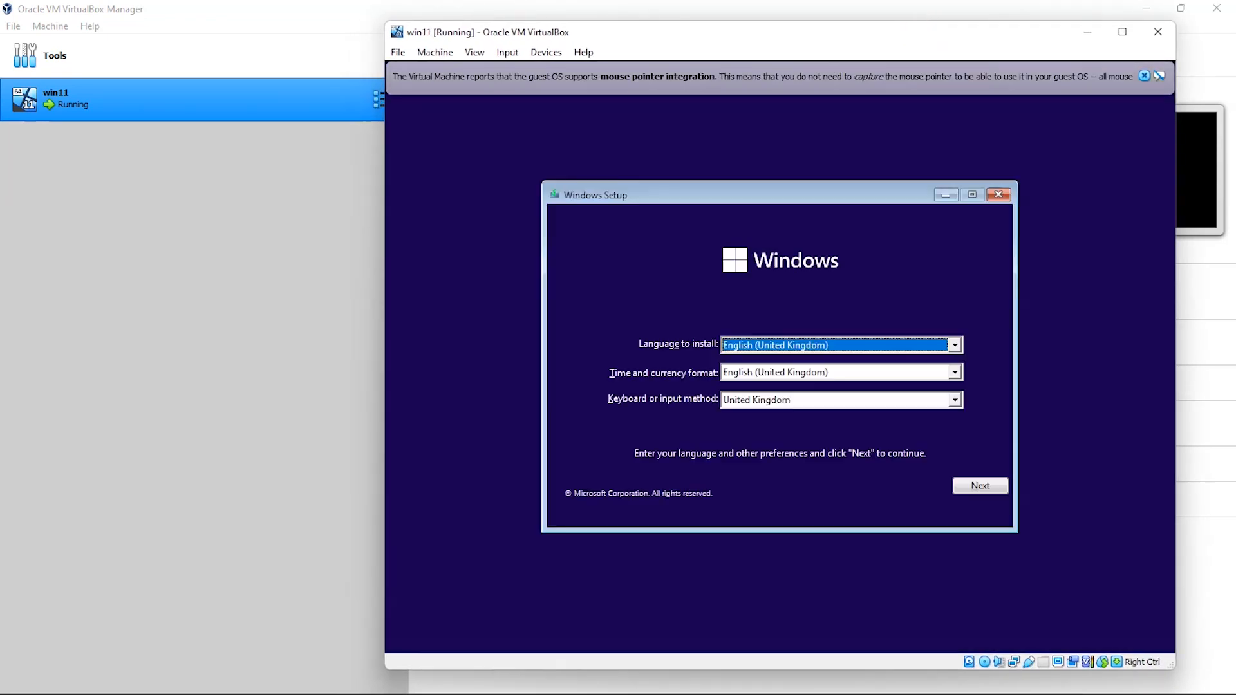
pyautogui.click(972, 480)
pyautogui.click(792, 355)
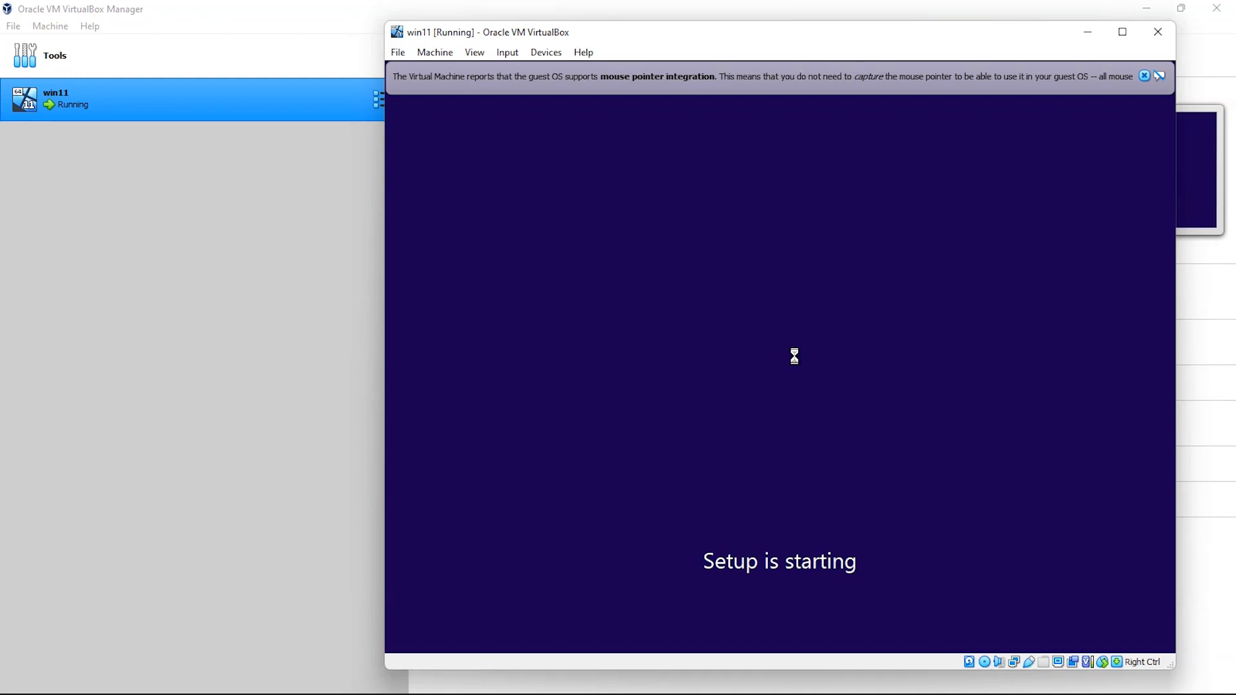